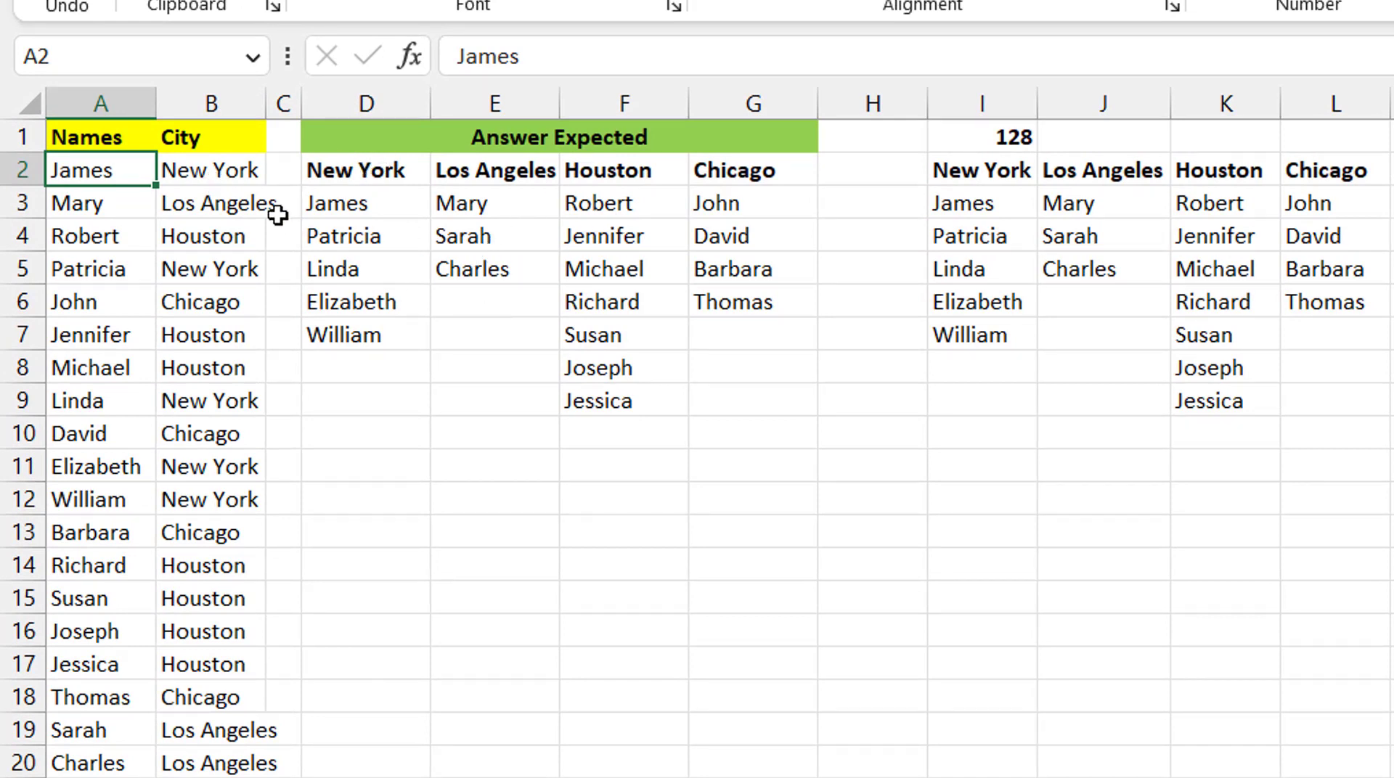
# - Examine the expected city headers in D2:G2 and the names matched to New York in columns A and B
pyautogui.click(341, 175)
pyautogui.moveTo(341, 175); pyautogui.dragTo(701, 173)
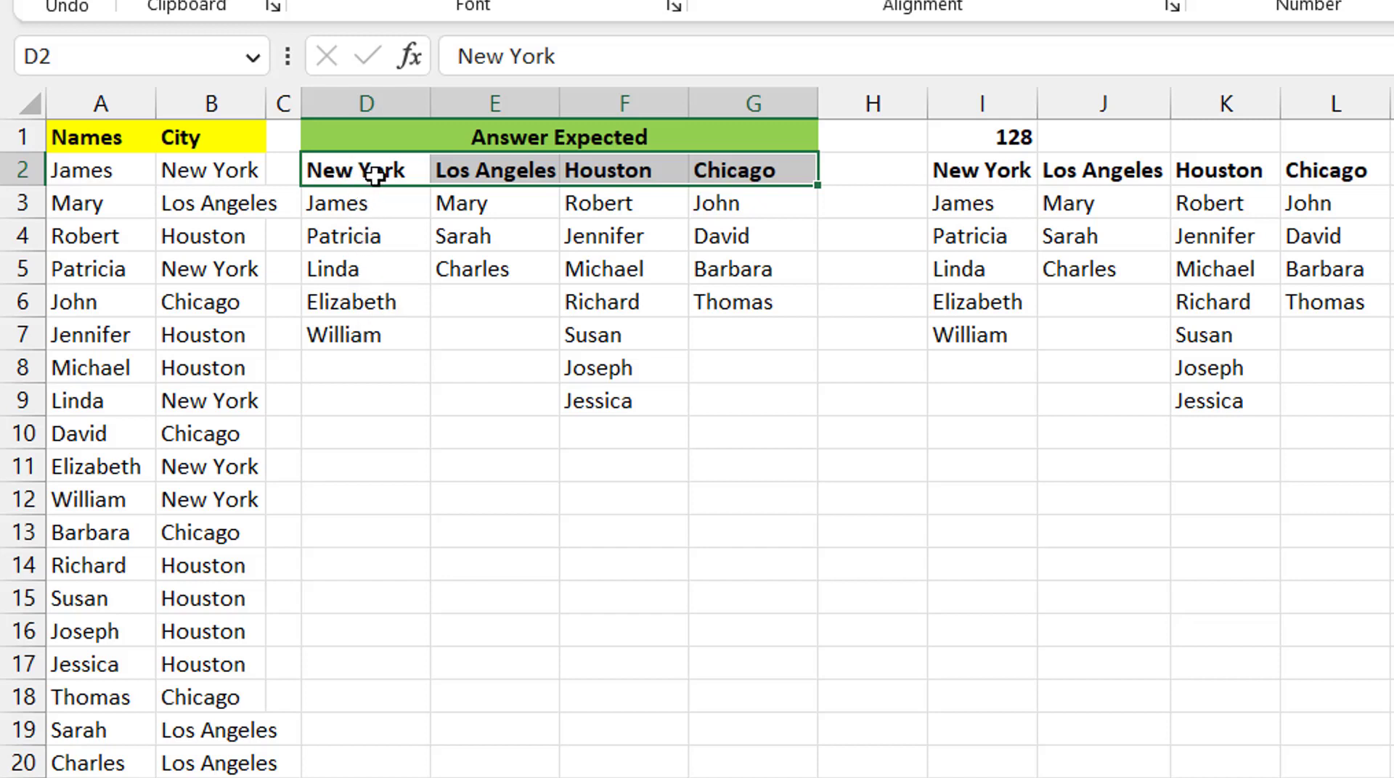
pyautogui.click(215, 172)
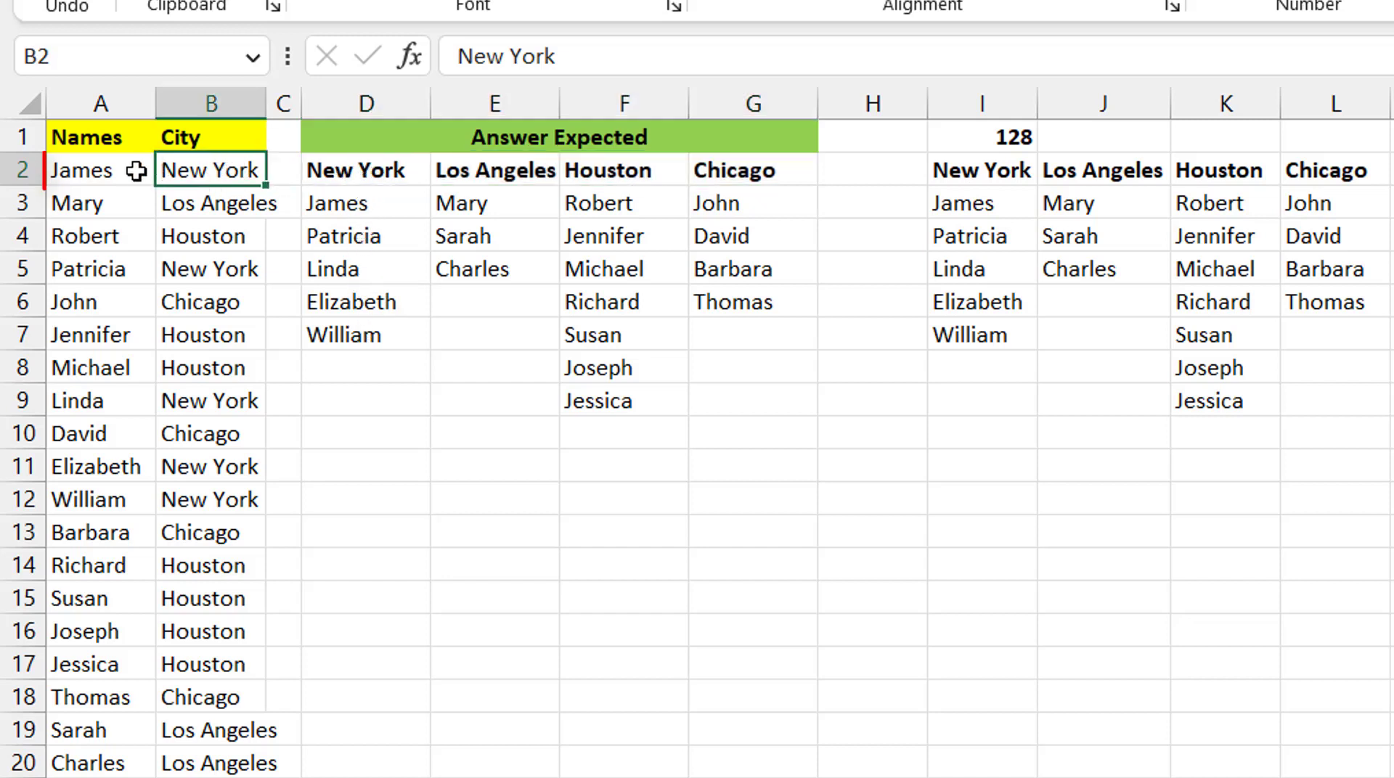
pyautogui.click(87, 174)
pyautogui.click(102, 266)
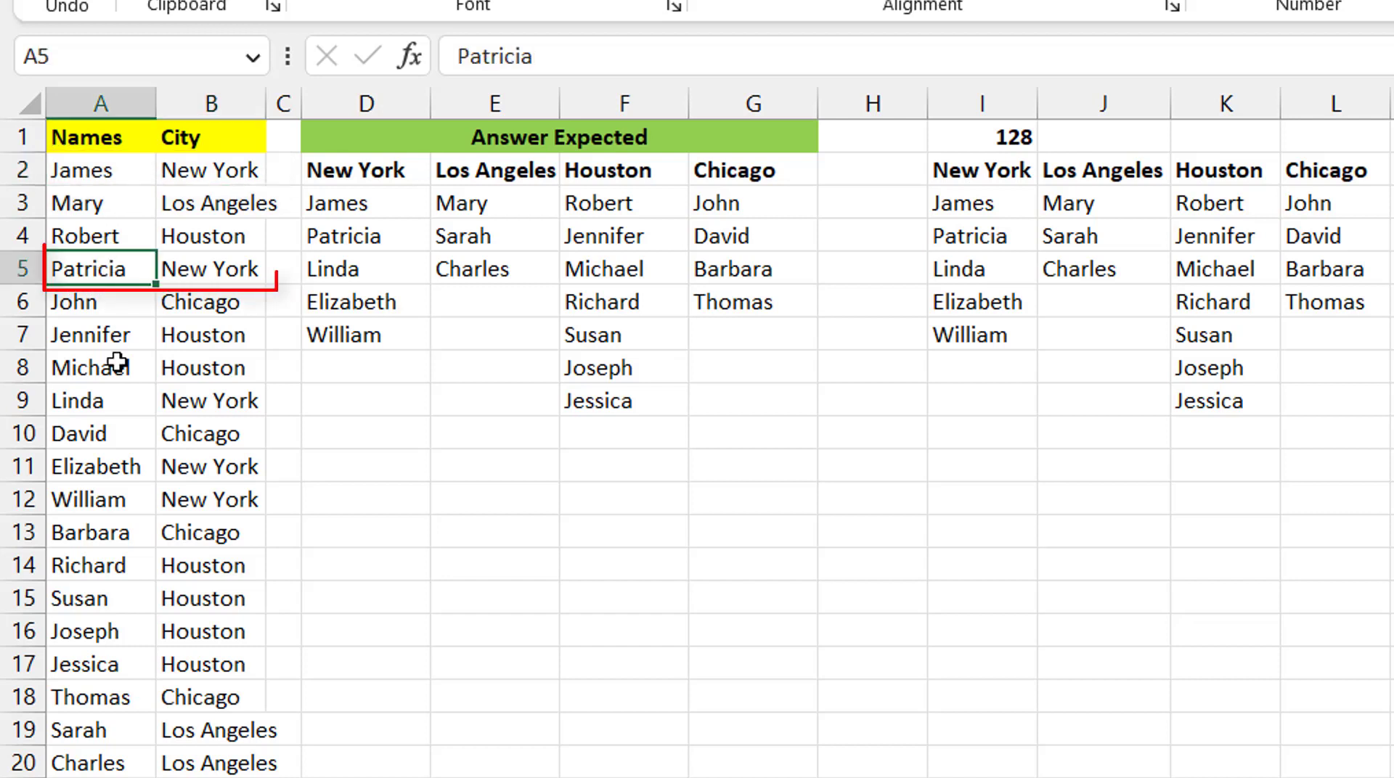
pyautogui.click(102, 401)
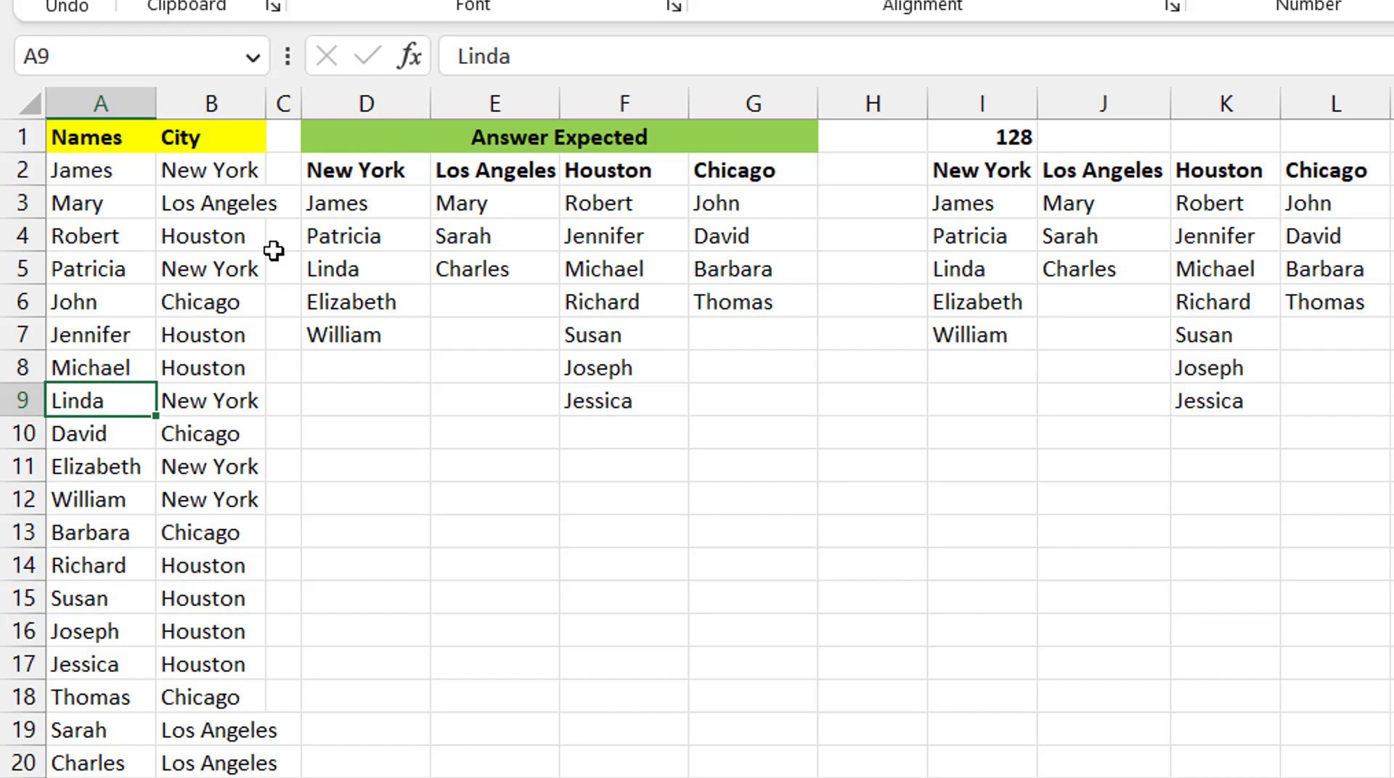
# - Test the dynamic city layout by changing the city in B7 to Lagos, and undo that change
pyautogui.click(217, 336)
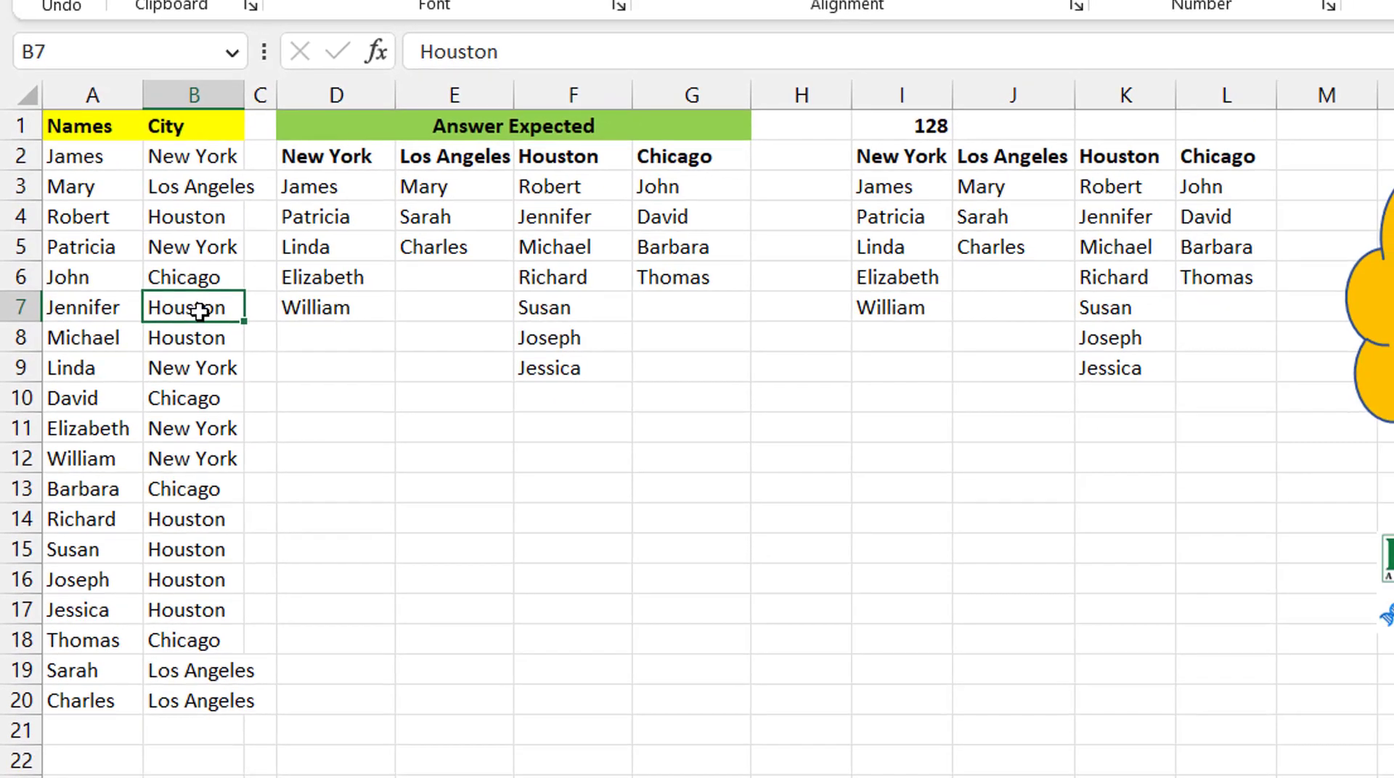
pyautogui.write('Lagos')
pyautogui.hotkey('ctrl', 'Return')
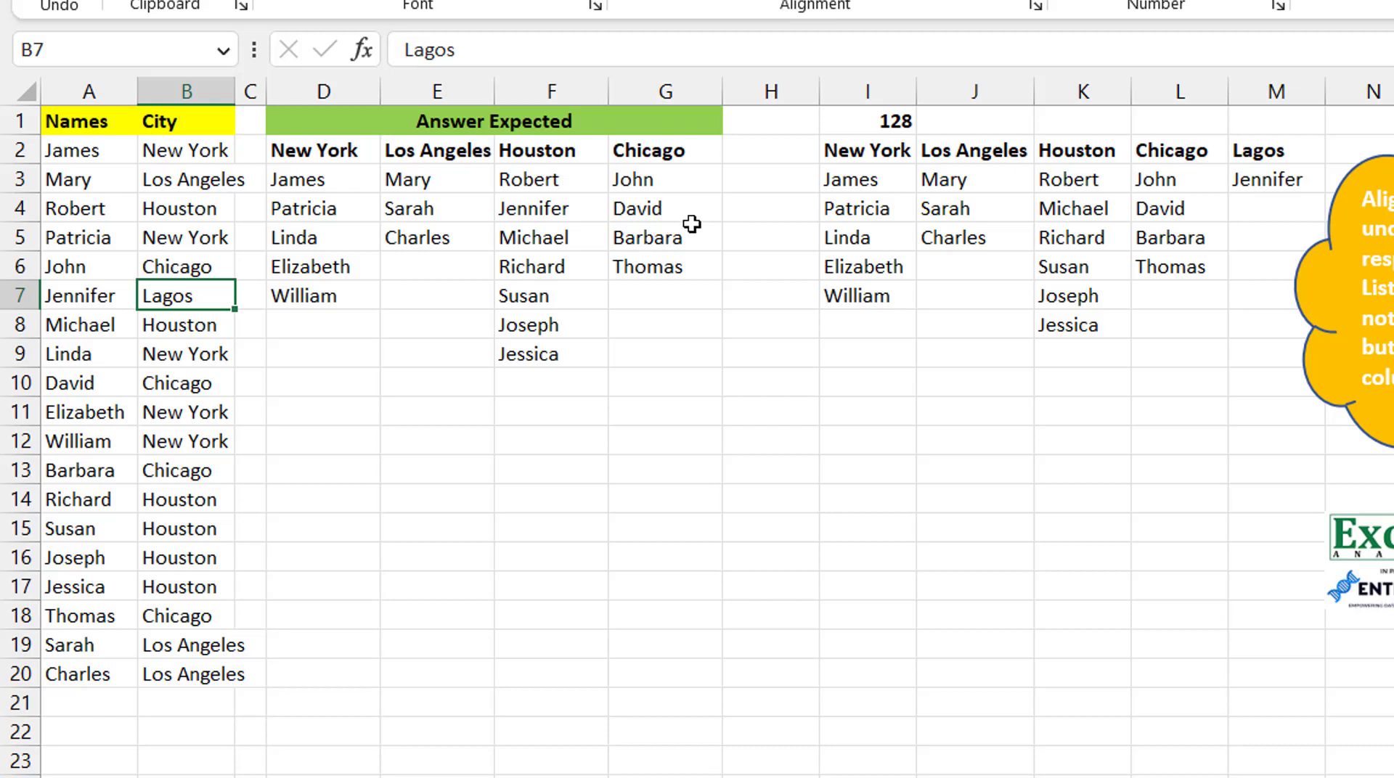
pyautogui.hotkey('ctrl', 'z')
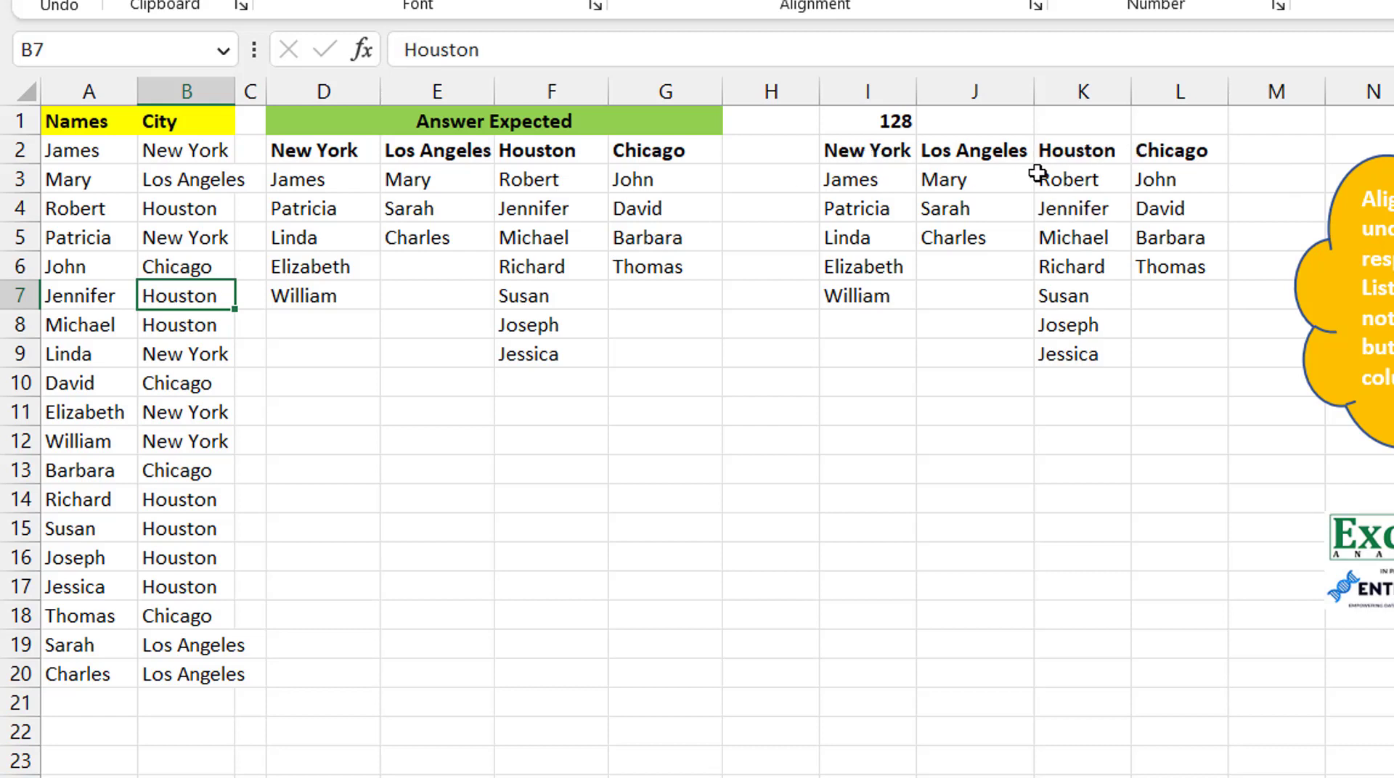
pyautogui.click(869, 156)
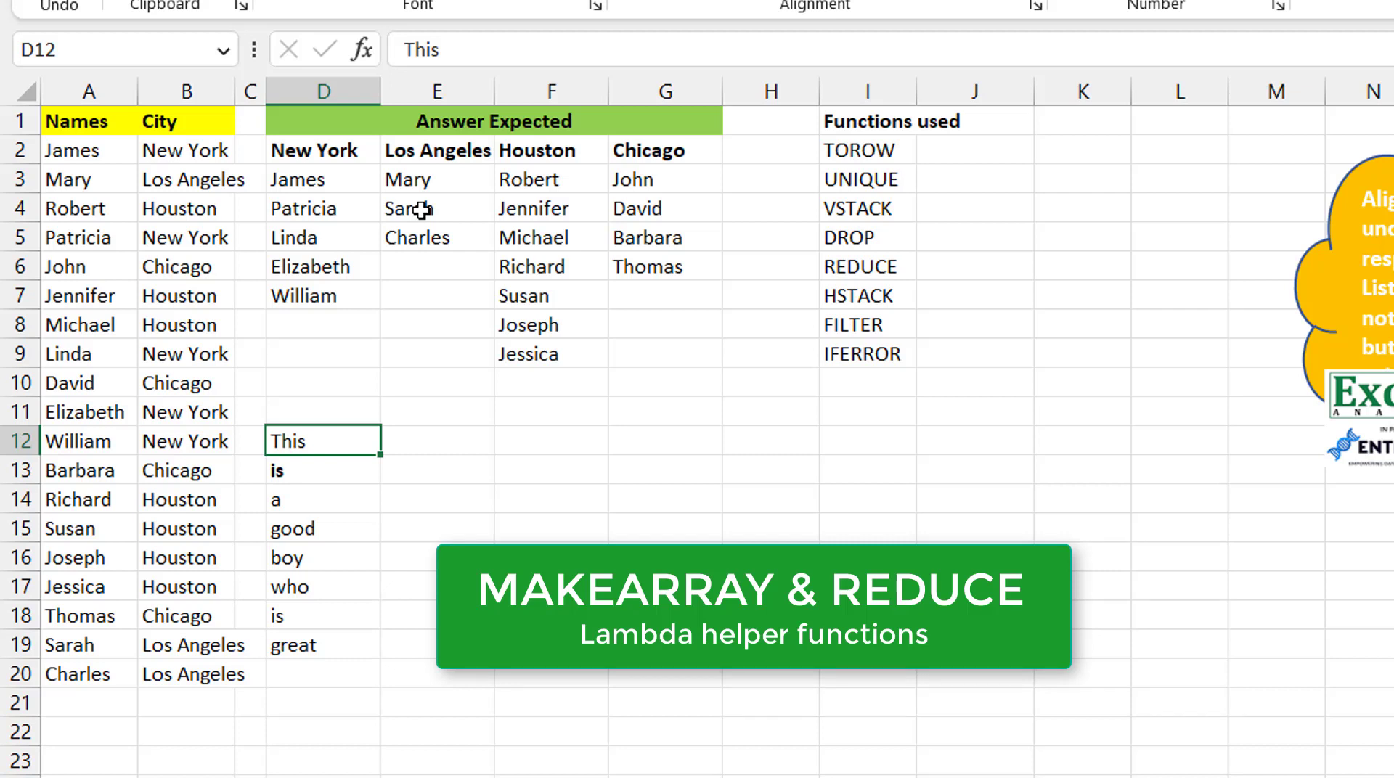
# - Start a MAKEARRAY formula in G12 with 4 rows, 5 columns and a LAMBDA taking the parameters r and c
pyautogui.click(659, 446)
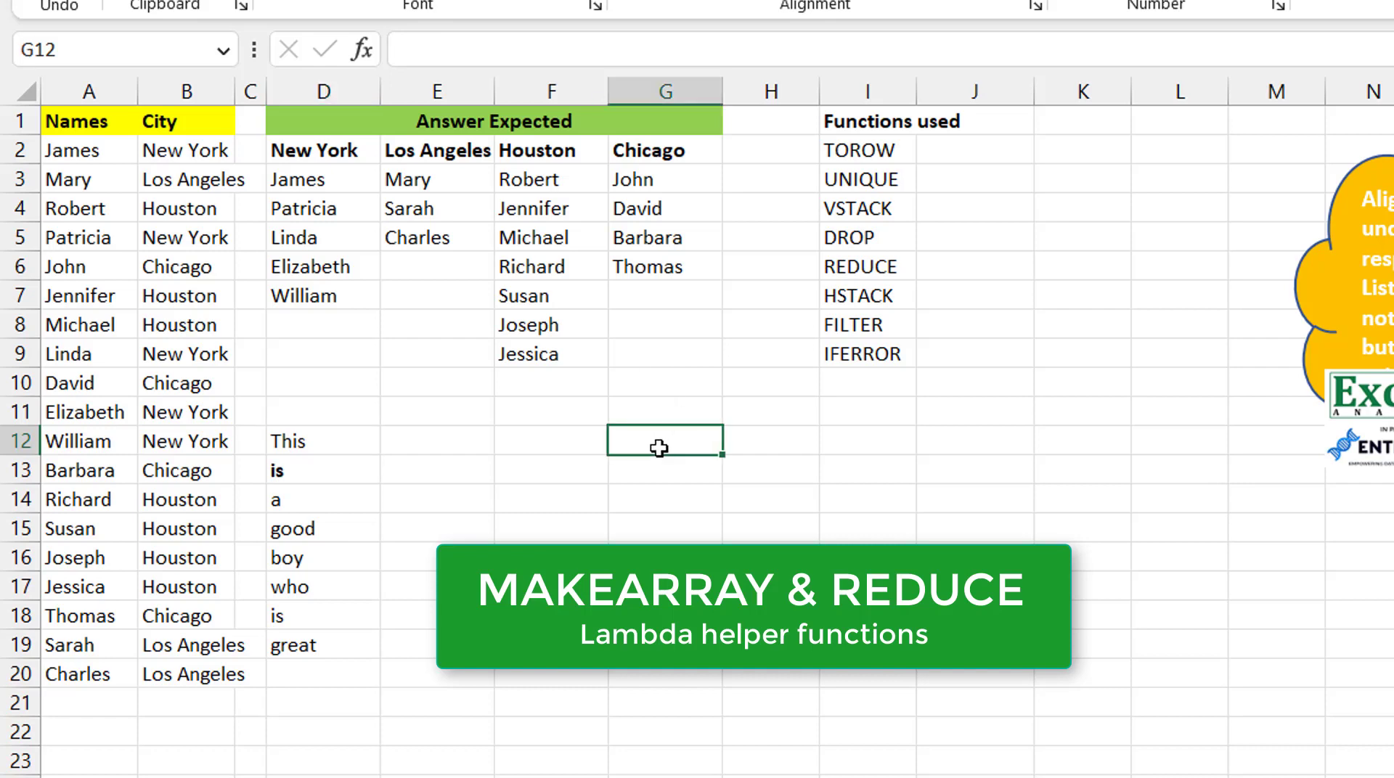
pyautogui.write('=makearr')
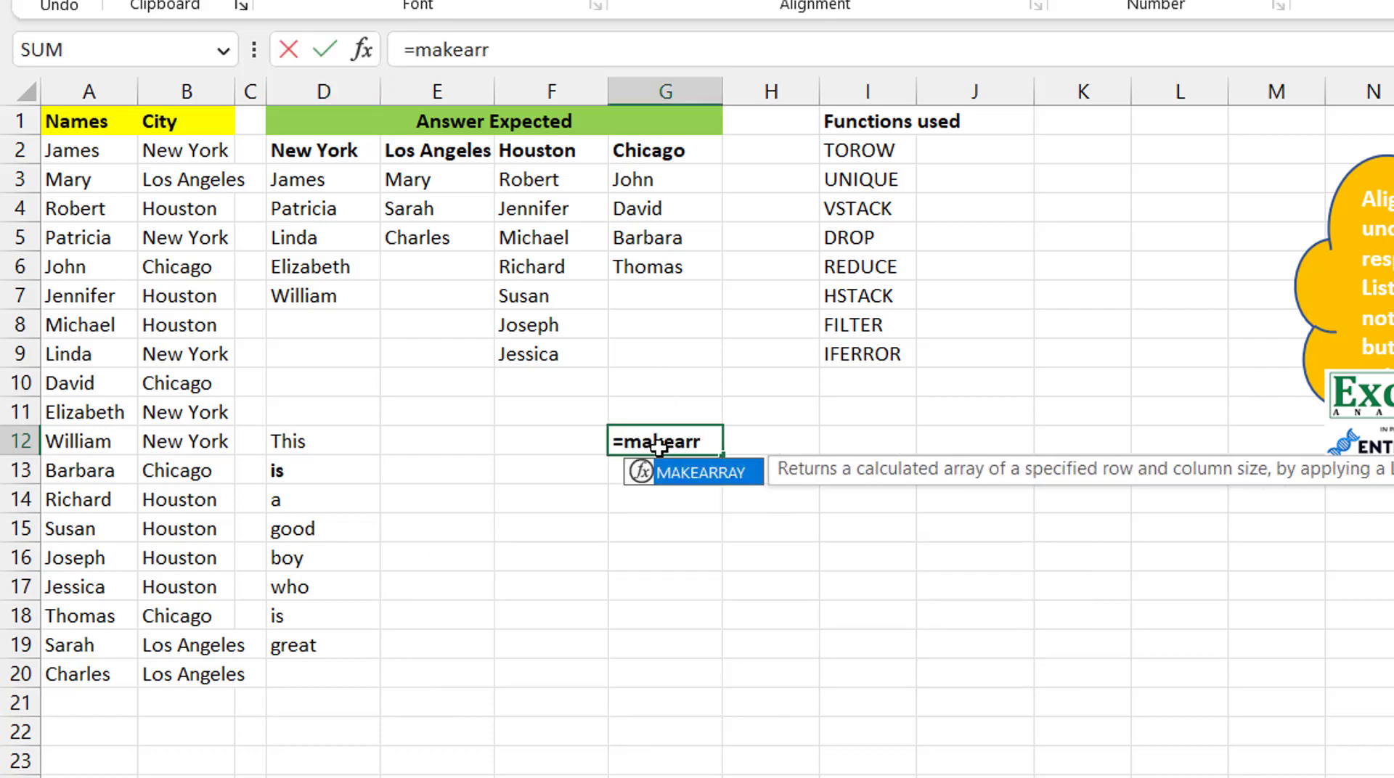
pyautogui.press('Tab')
pyautogui.write('4,5')
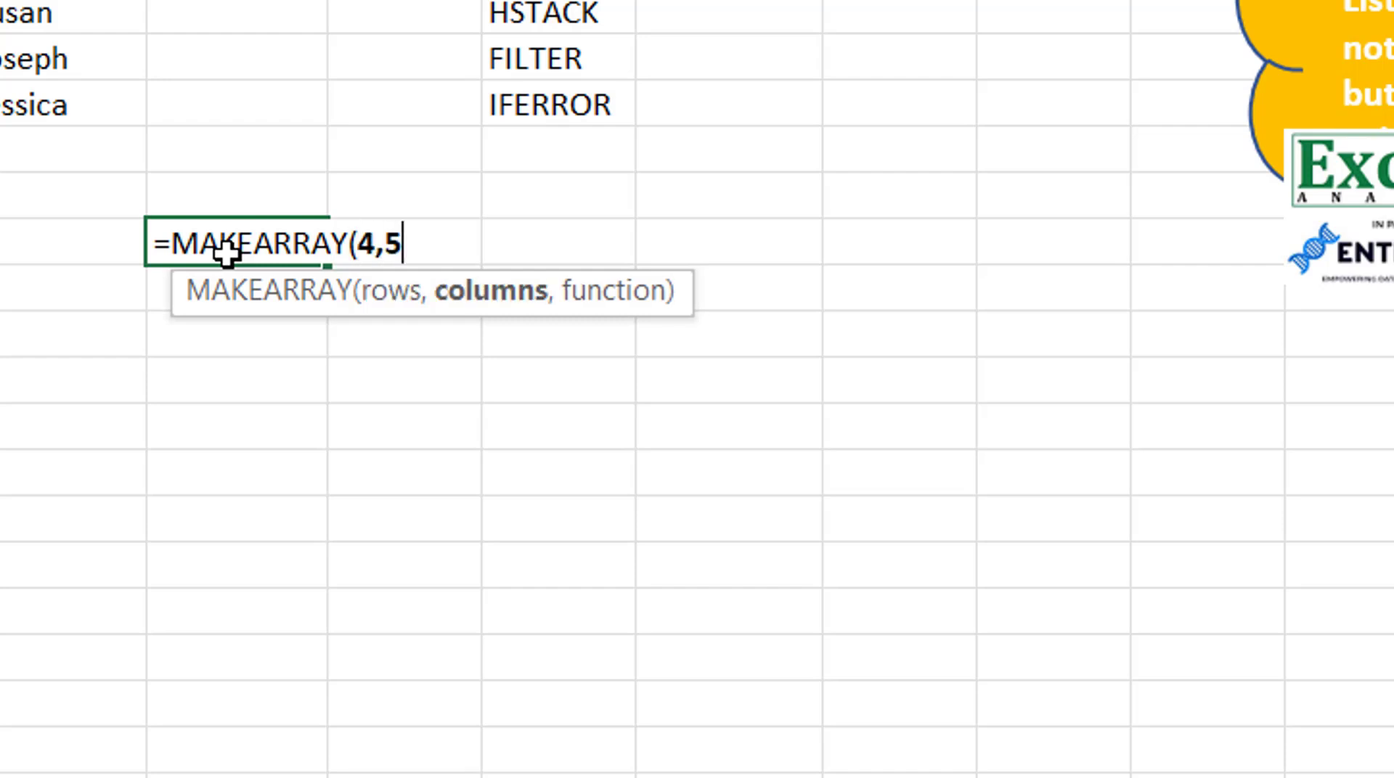
pyautogui.write(',lambd')
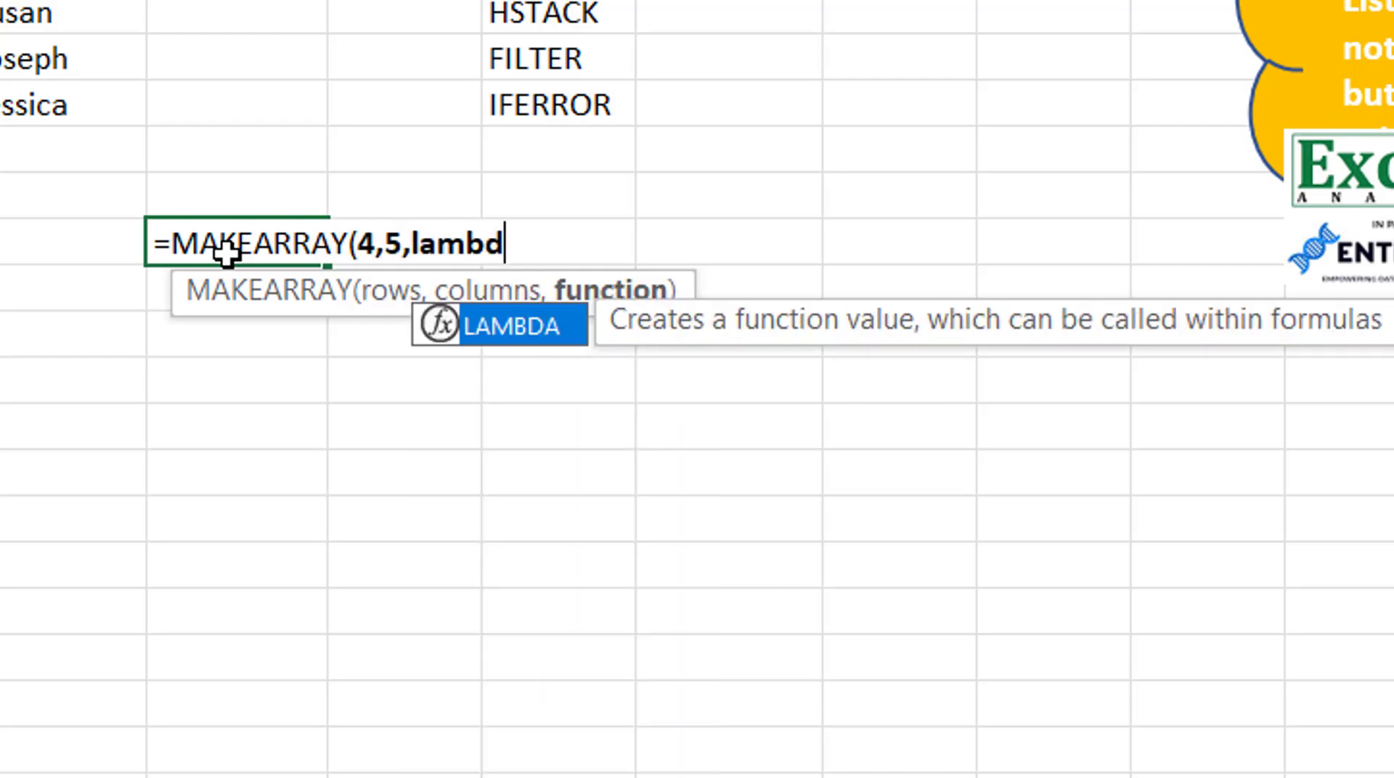
pyautogui.press('Tab')
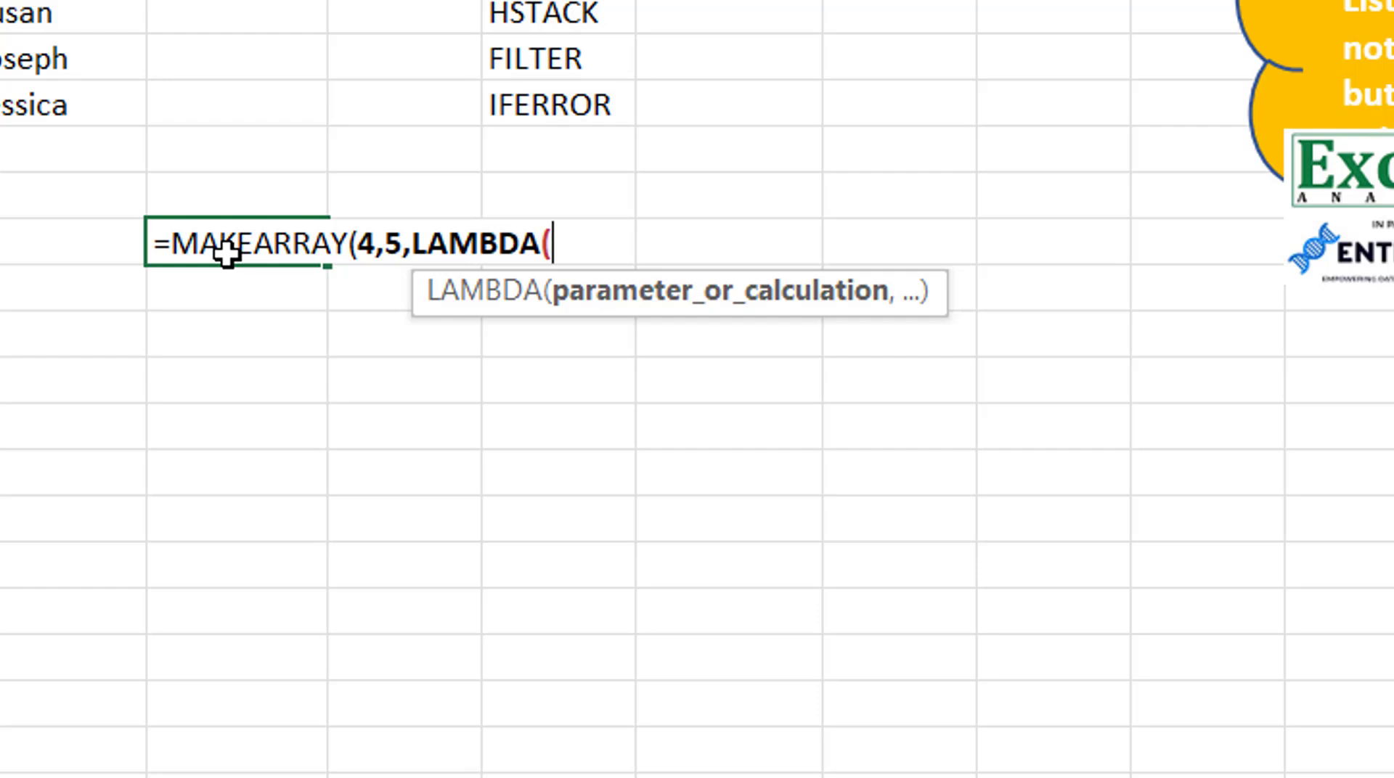
pyautogui.write('r,c')
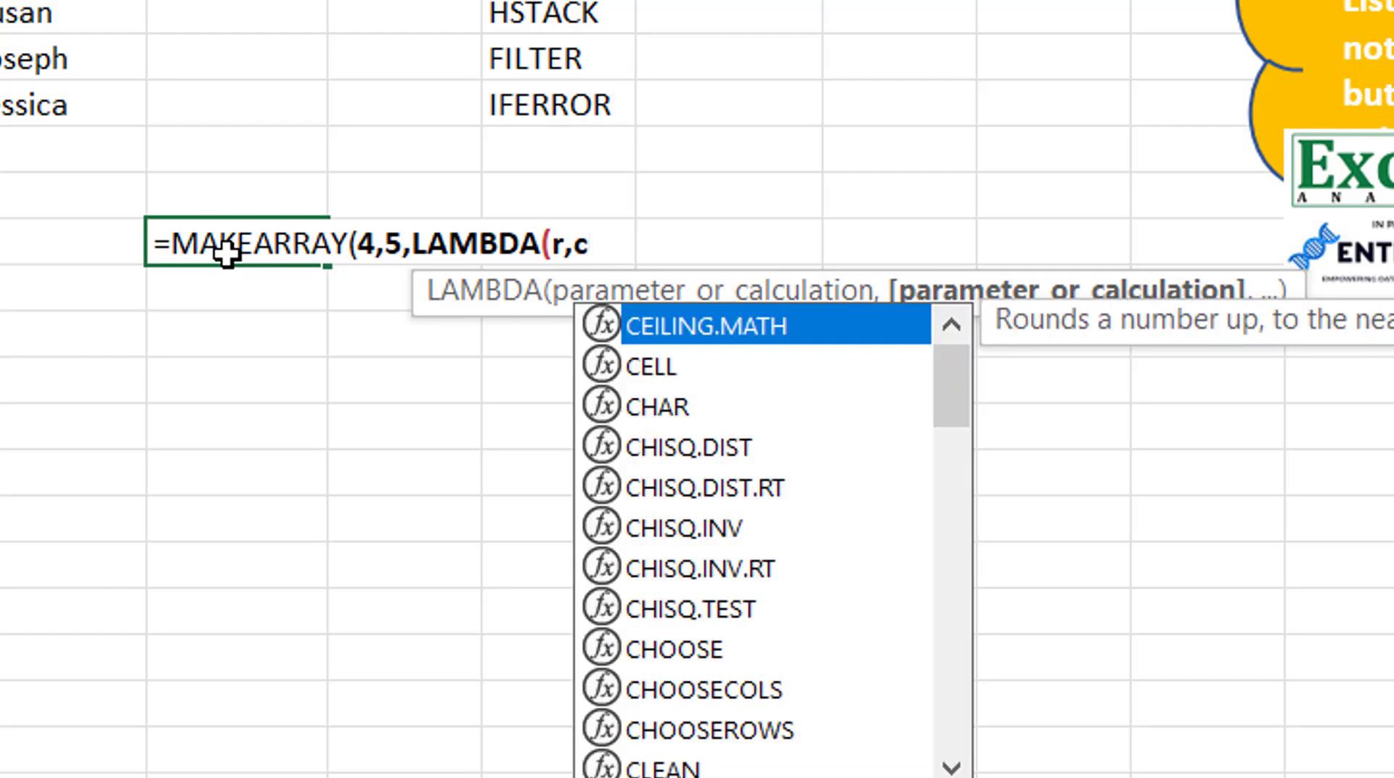
pyautogui.write(',')
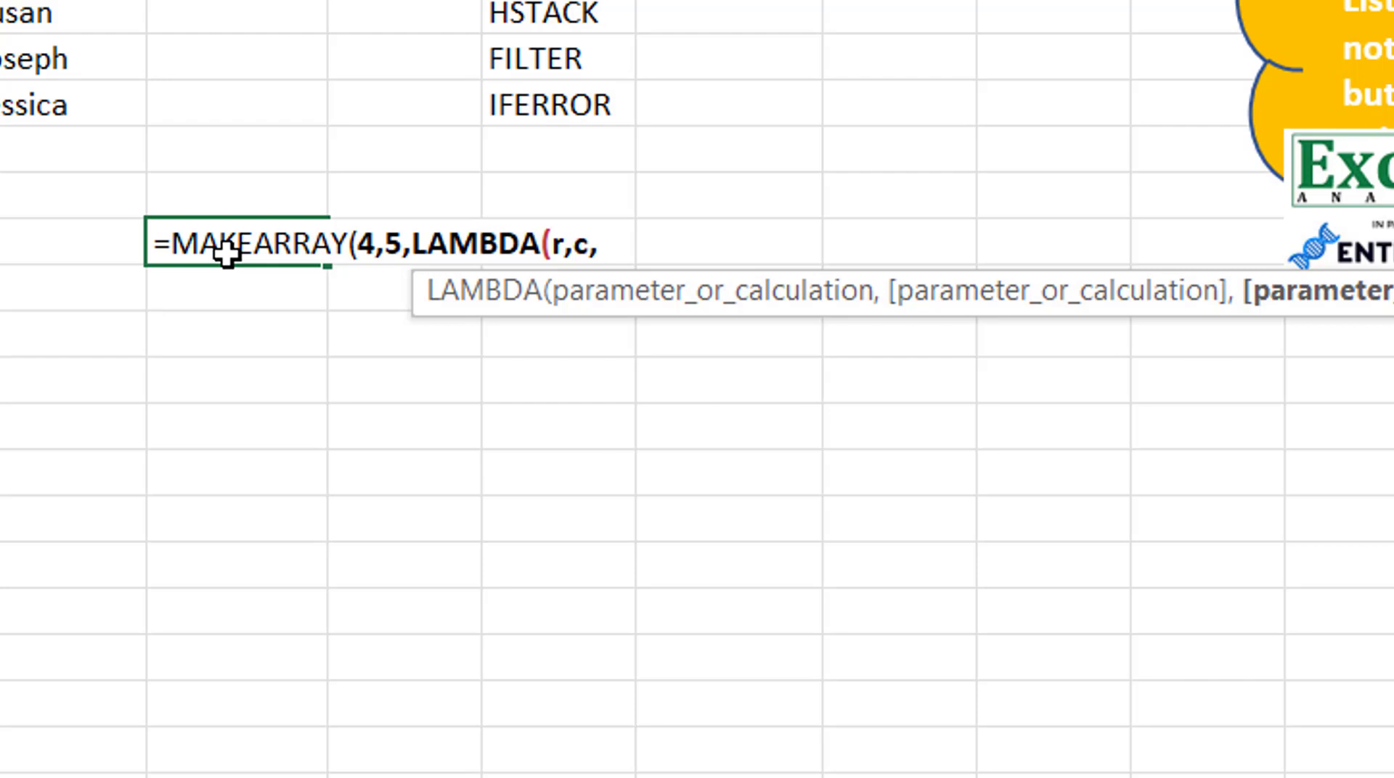
# - Complete the LAMBDA with the calculation r&"_"&c and enter the MAKEARRAY formula in G12
pyautogui.write('R')
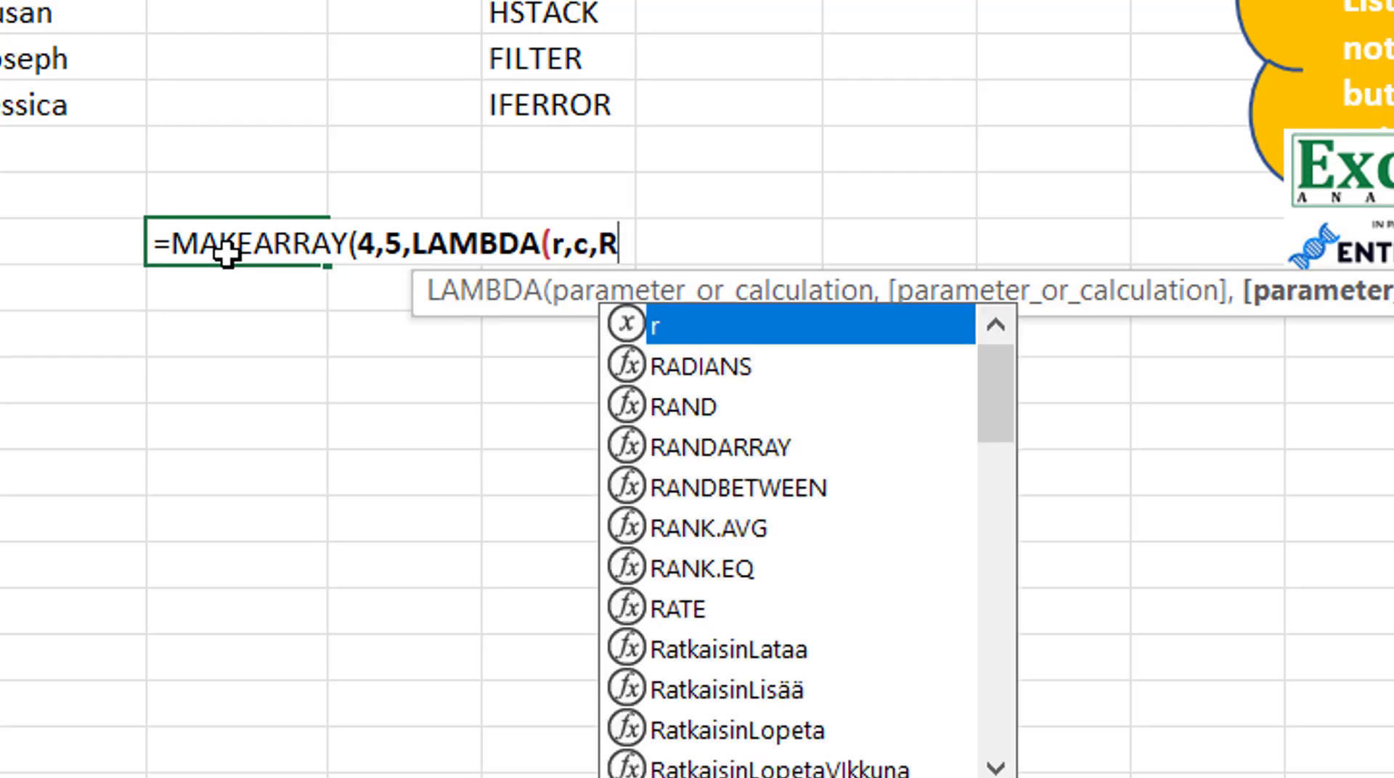
pyautogui.write('&"')
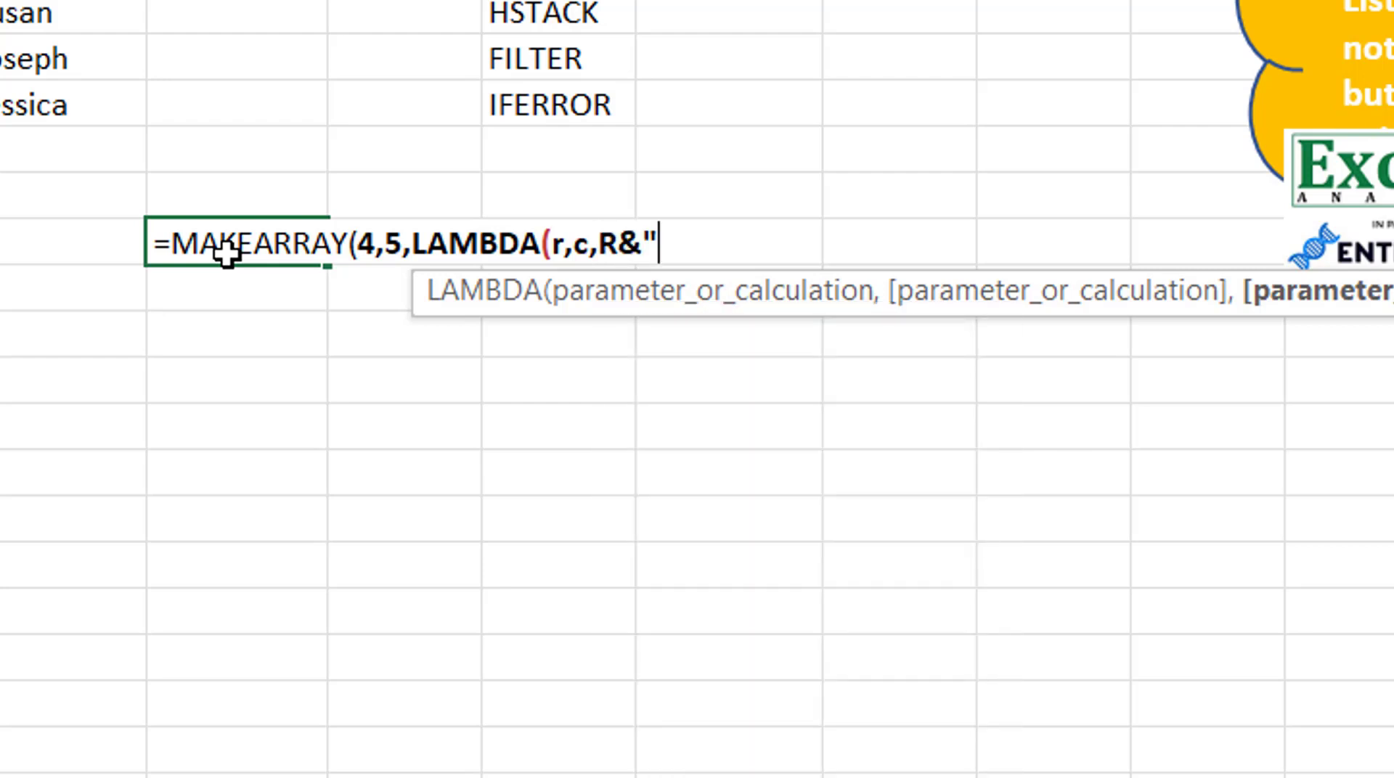
pyautogui.press('BackSpace')
pyautogui.press('BackSpace')
pyautogui.press('BackSpace')
pyautogui.write('r')
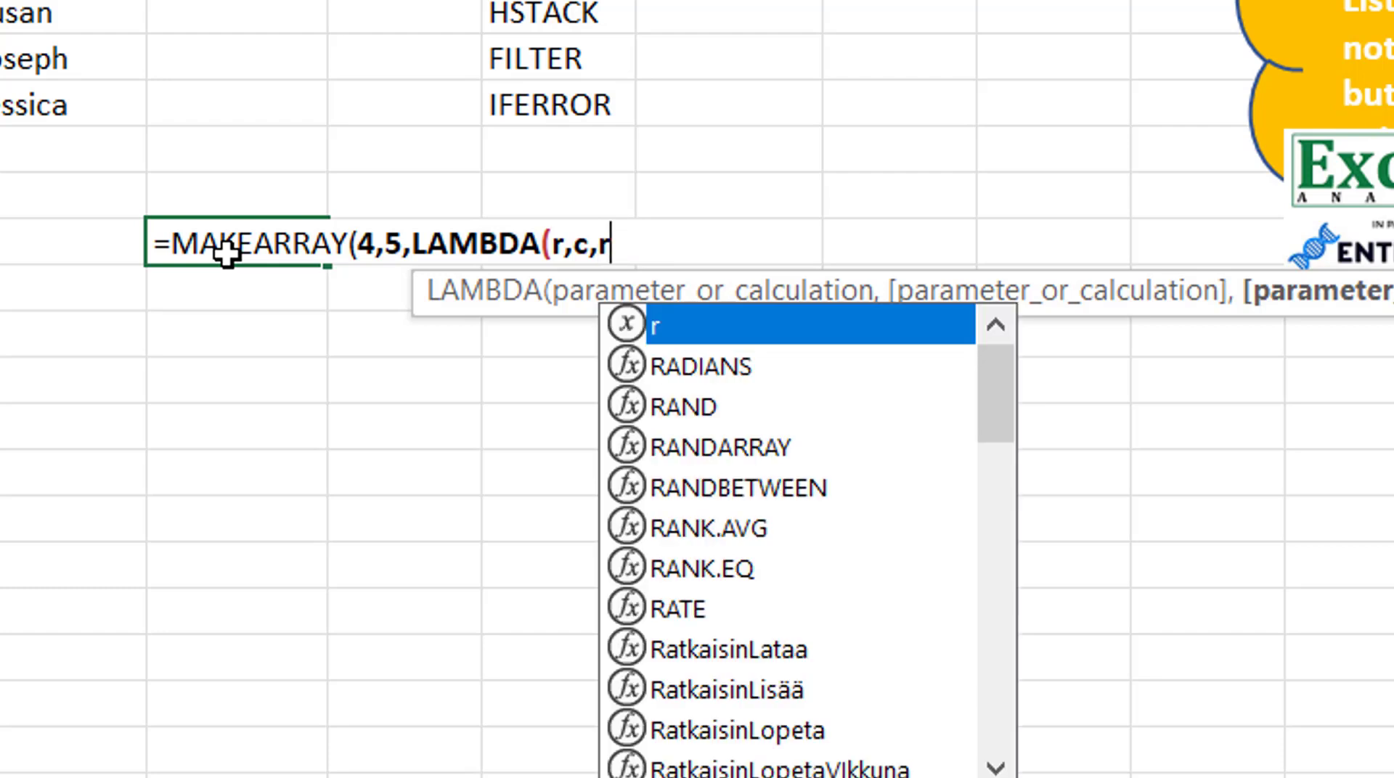
pyautogui.write('&"_"&c)')
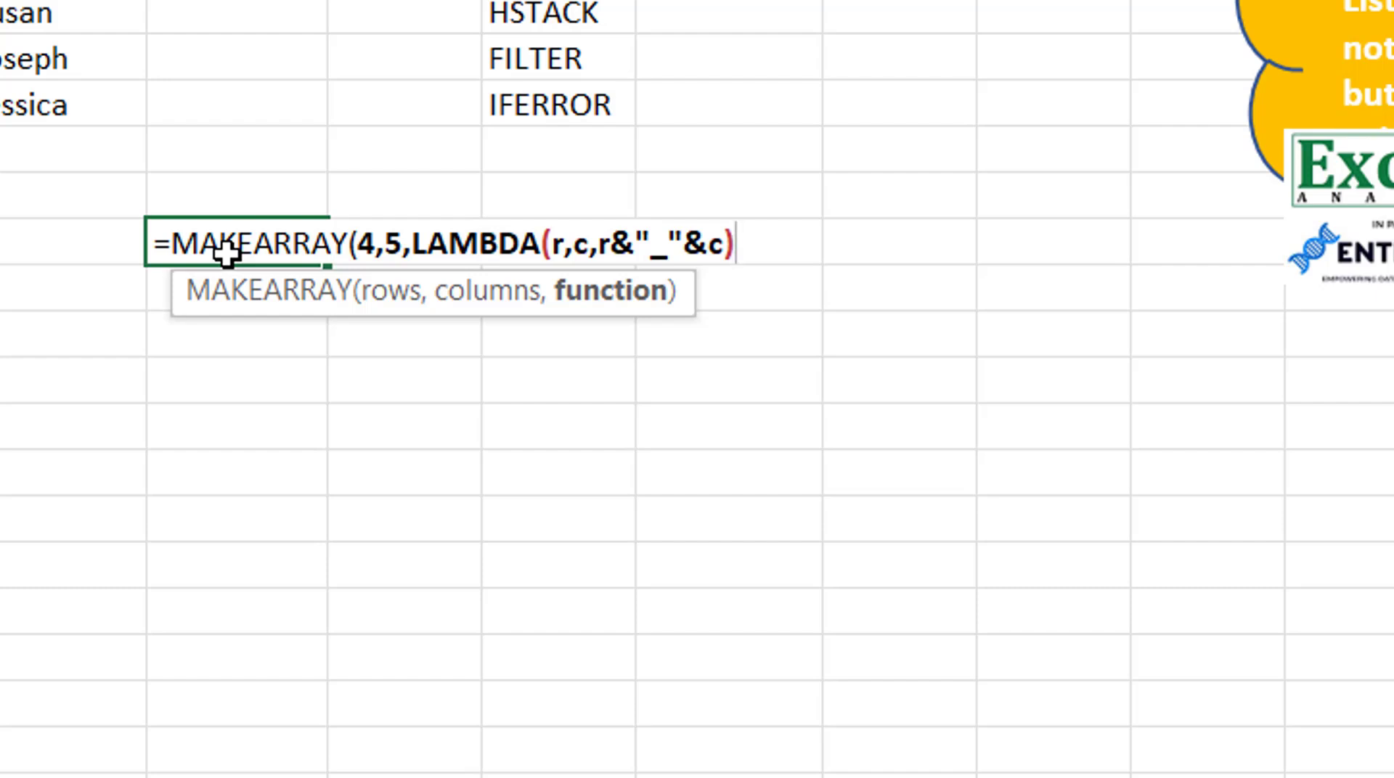
pyautogui.write(')')
pyautogui.press('Return')
# - Inspect the row and column labels in the generated array, and clear the MAKEARRAY formula from G12
pyautogui.click(227, 252)
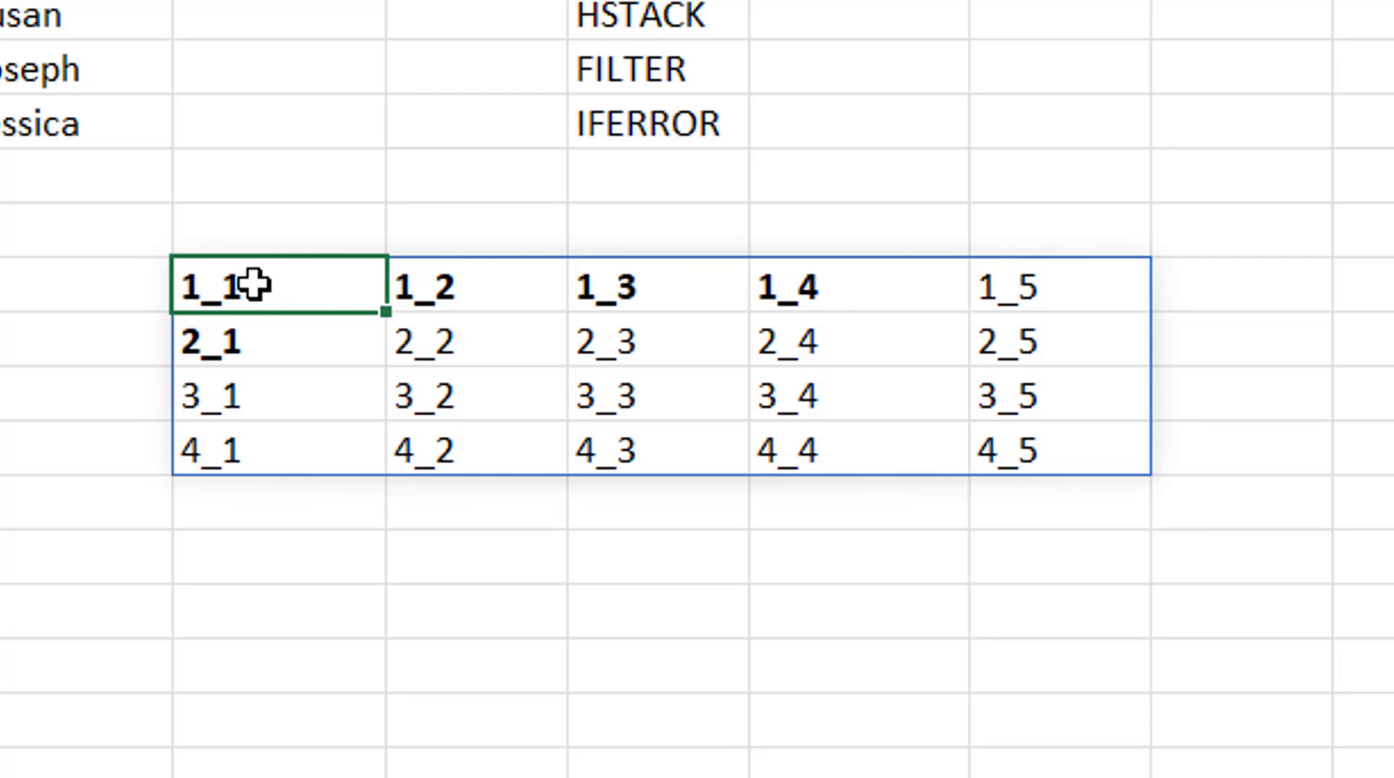
pyautogui.click(804, 381)
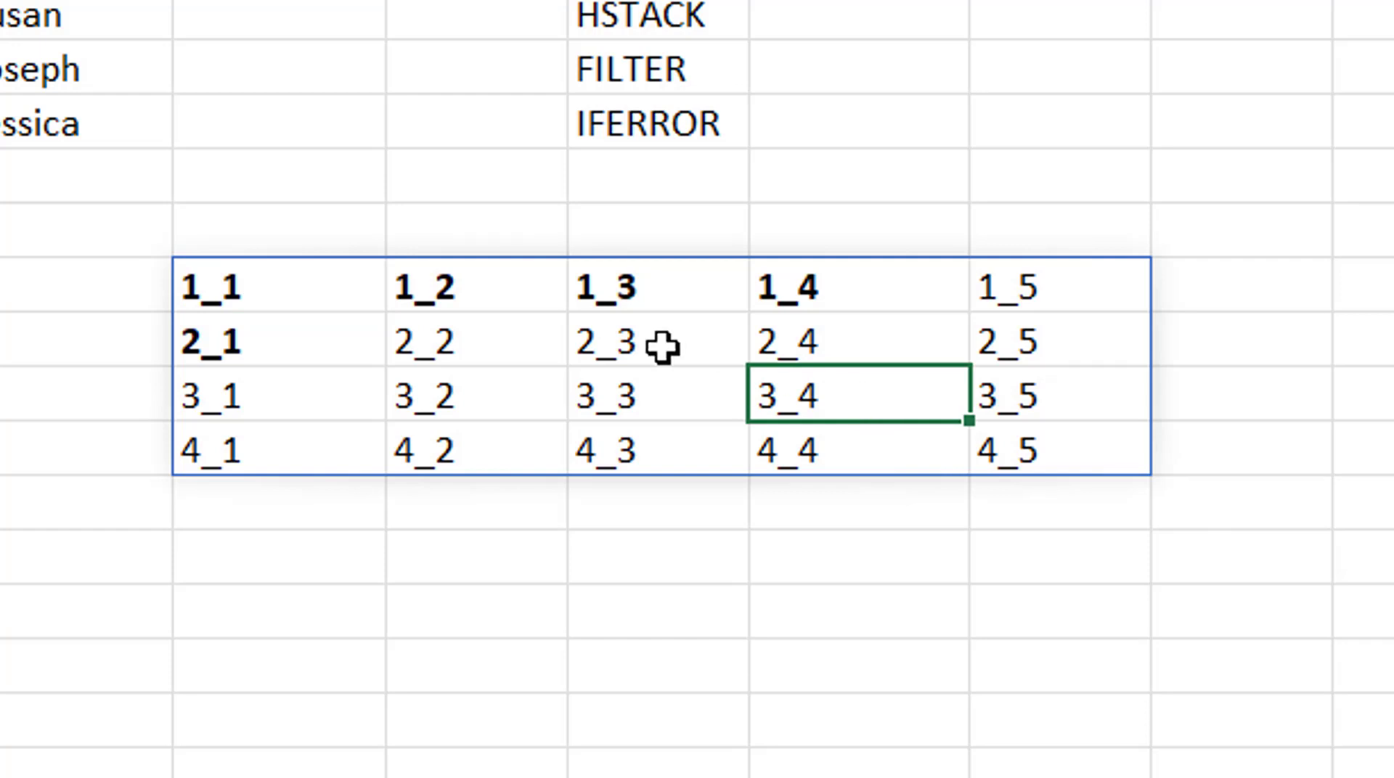
pyautogui.click(214, 285)
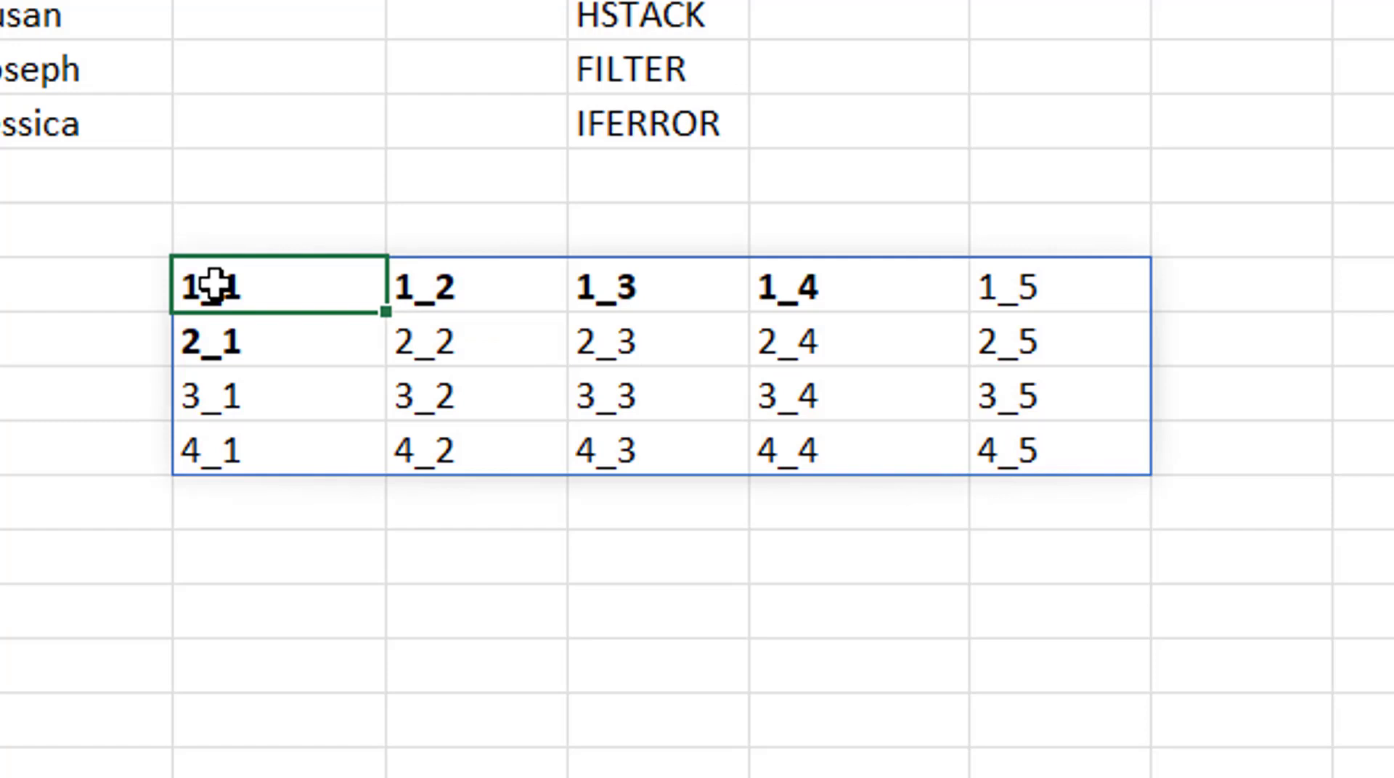
pyautogui.press('Delete')
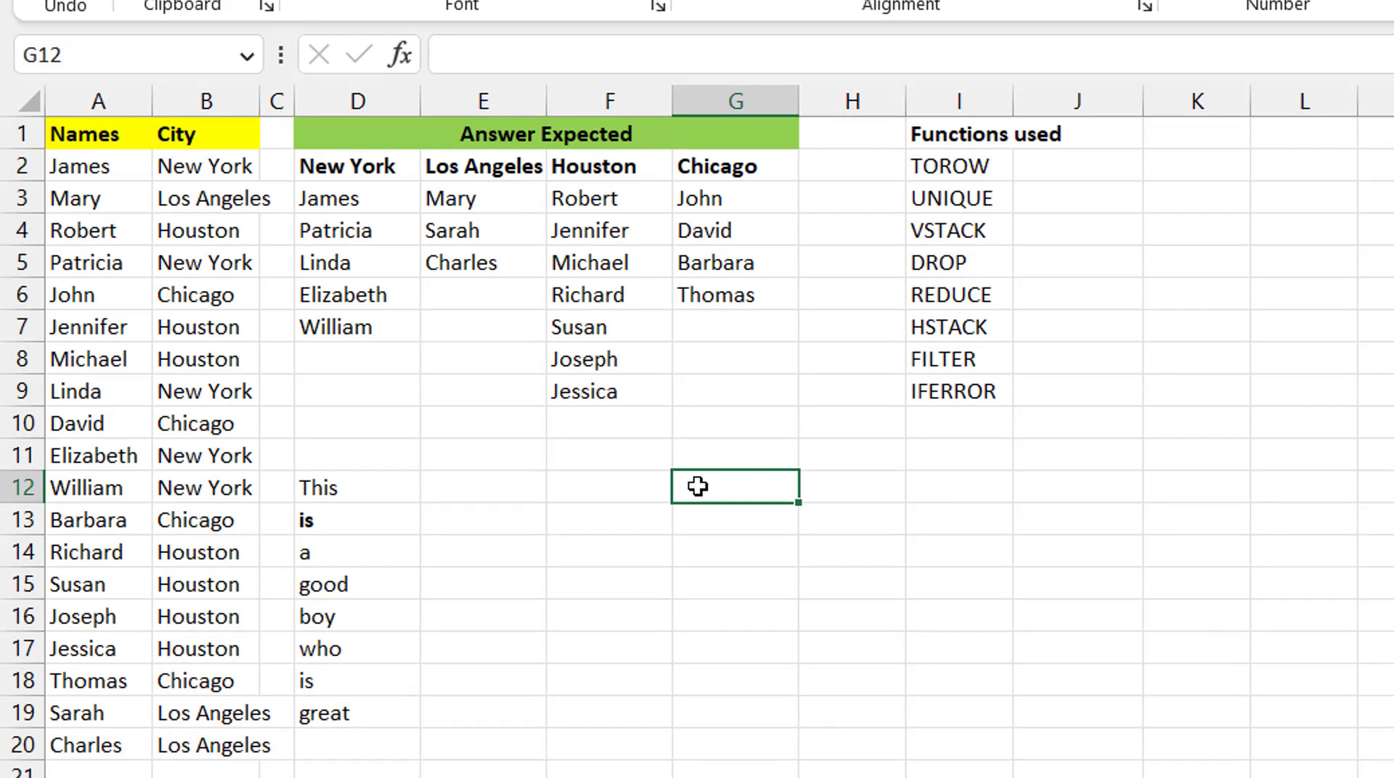
# - Examine the sample word list in D12:D19
pyautogui.click(455, 488)
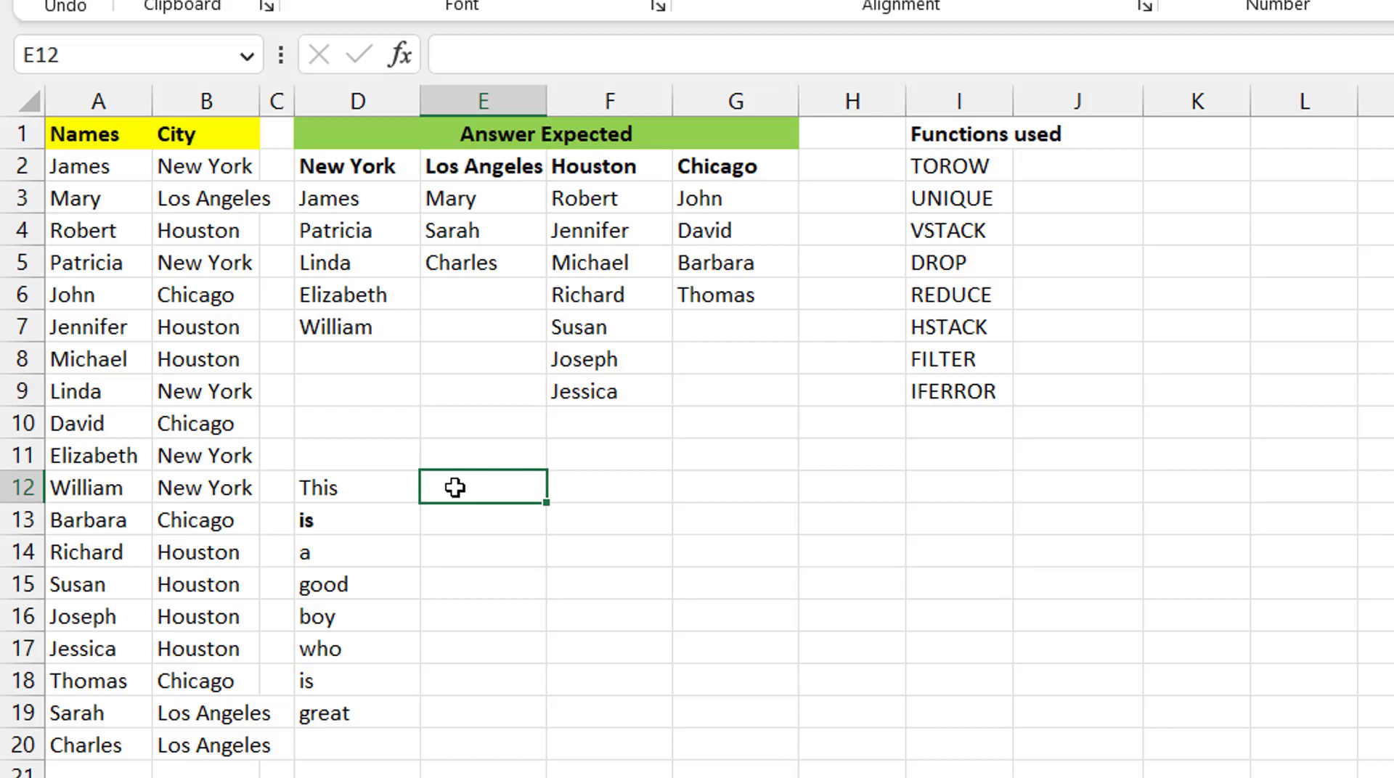
pyautogui.press('Left')
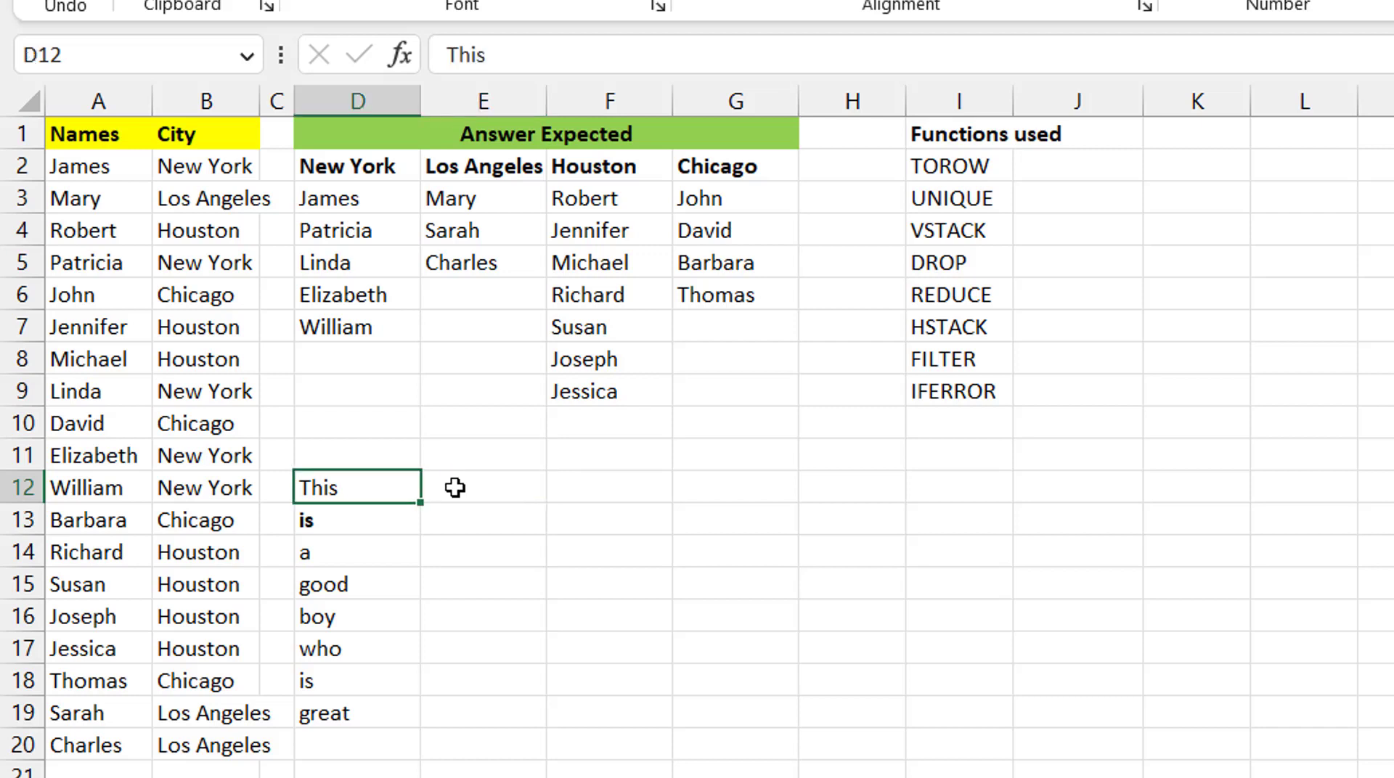
pyautogui.hotkey('ctrl', 'shift', 'Down')
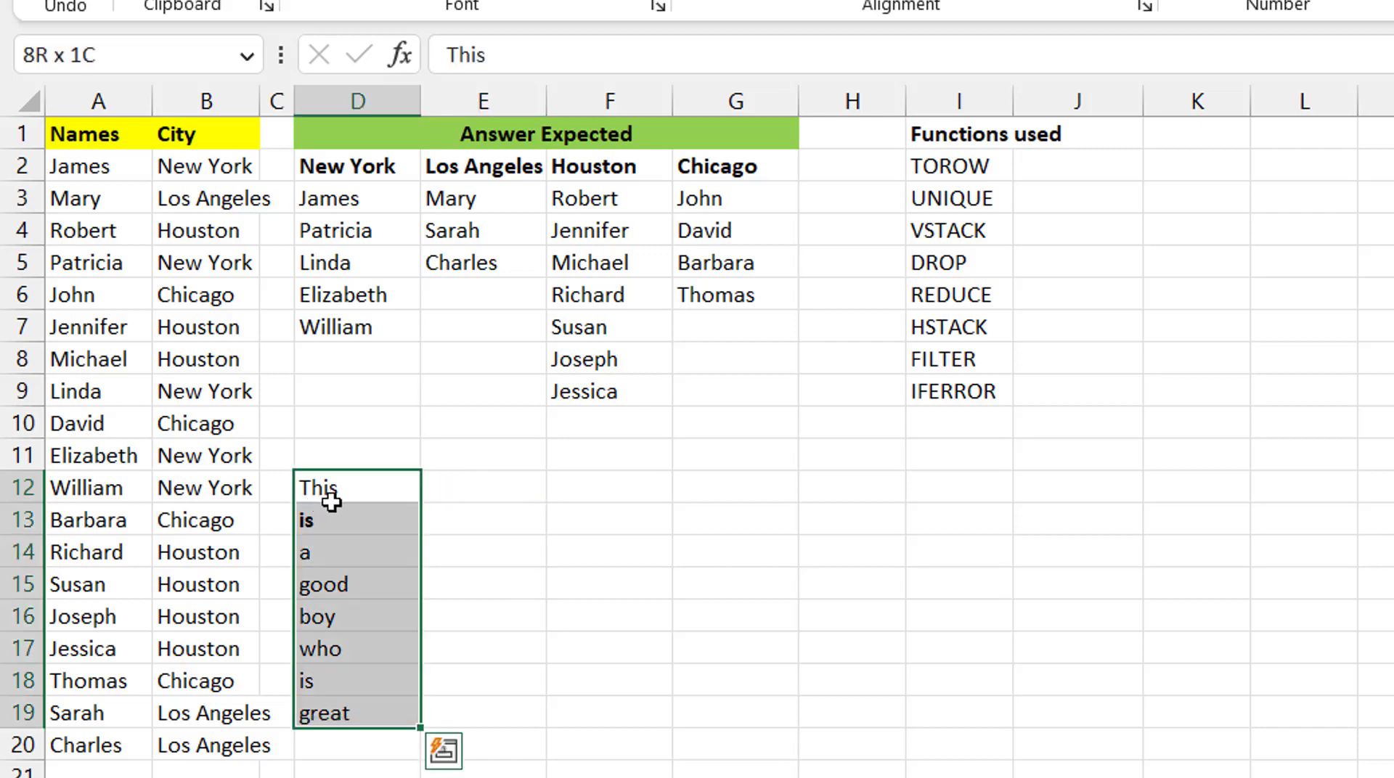
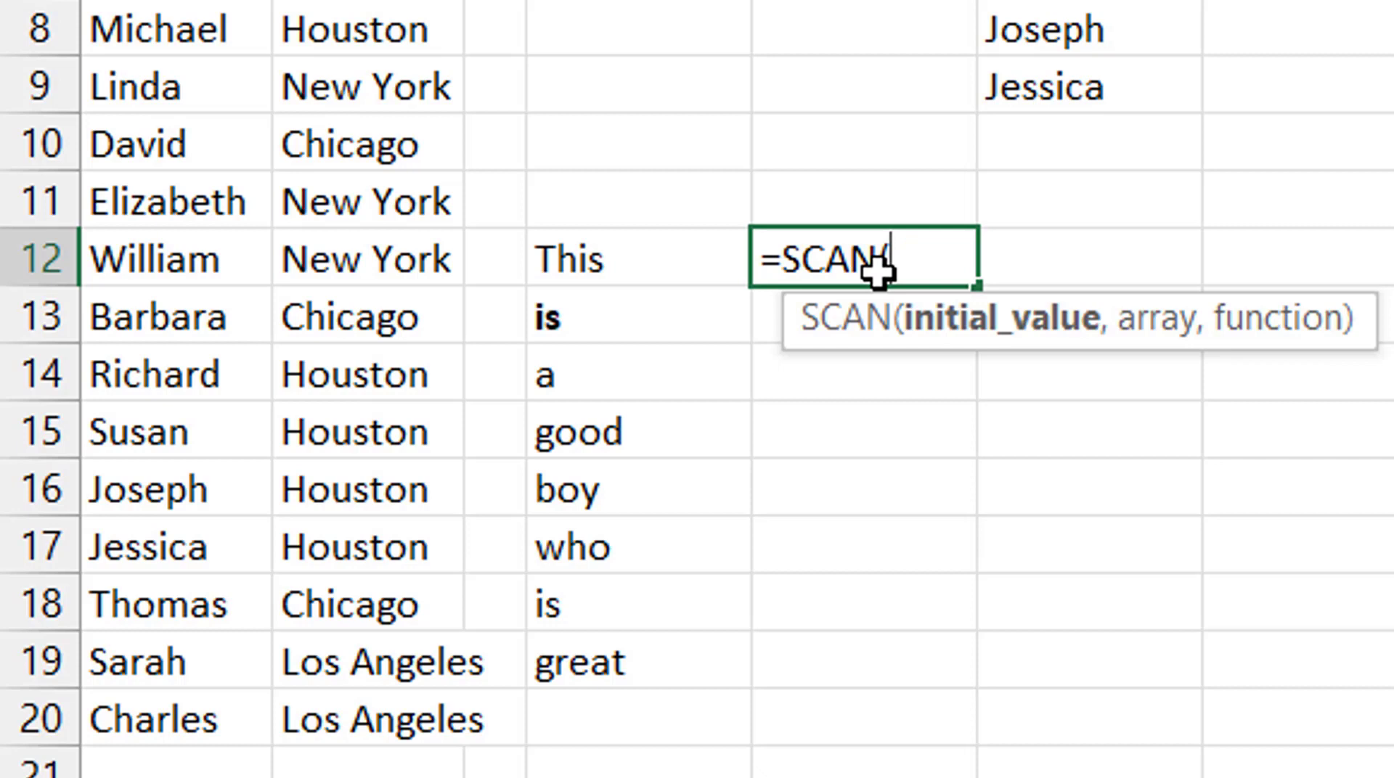
# - Fill in the SCAN formula in E12 with an empty-string initial value, the array D12:D19 and a LAMBDA function
pyautogui.write('"",')
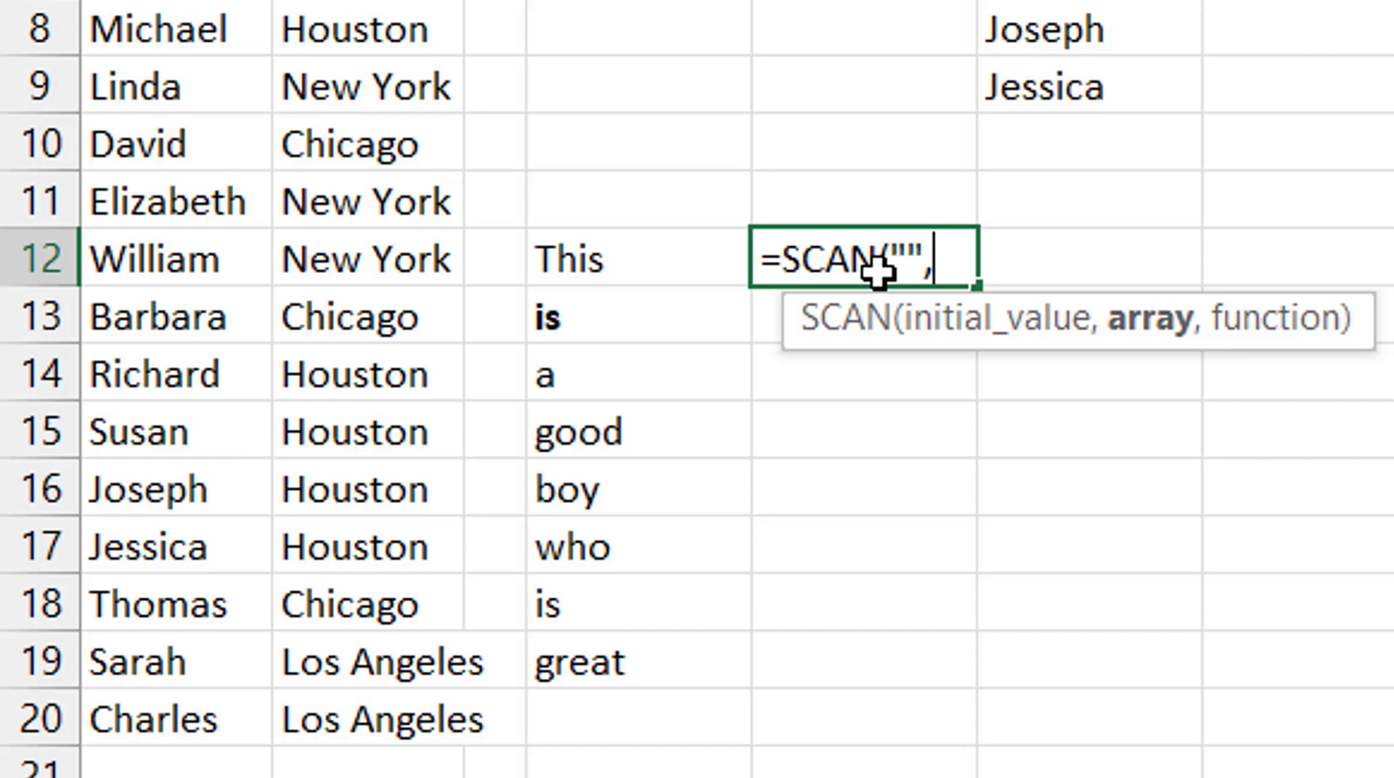
pyautogui.press('Left')
pyautogui.hotkey('ctrl', 'shift', 'Down')
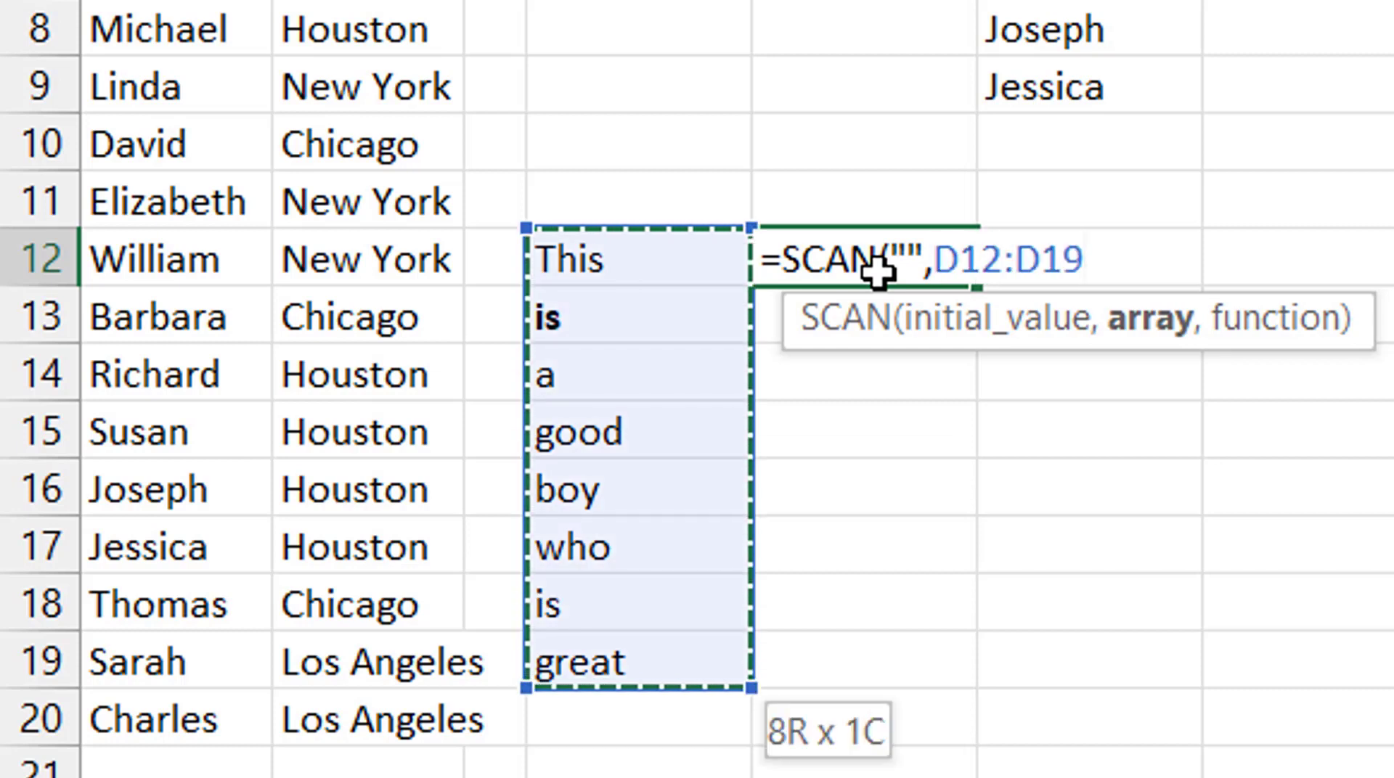
pyautogui.write(',l')
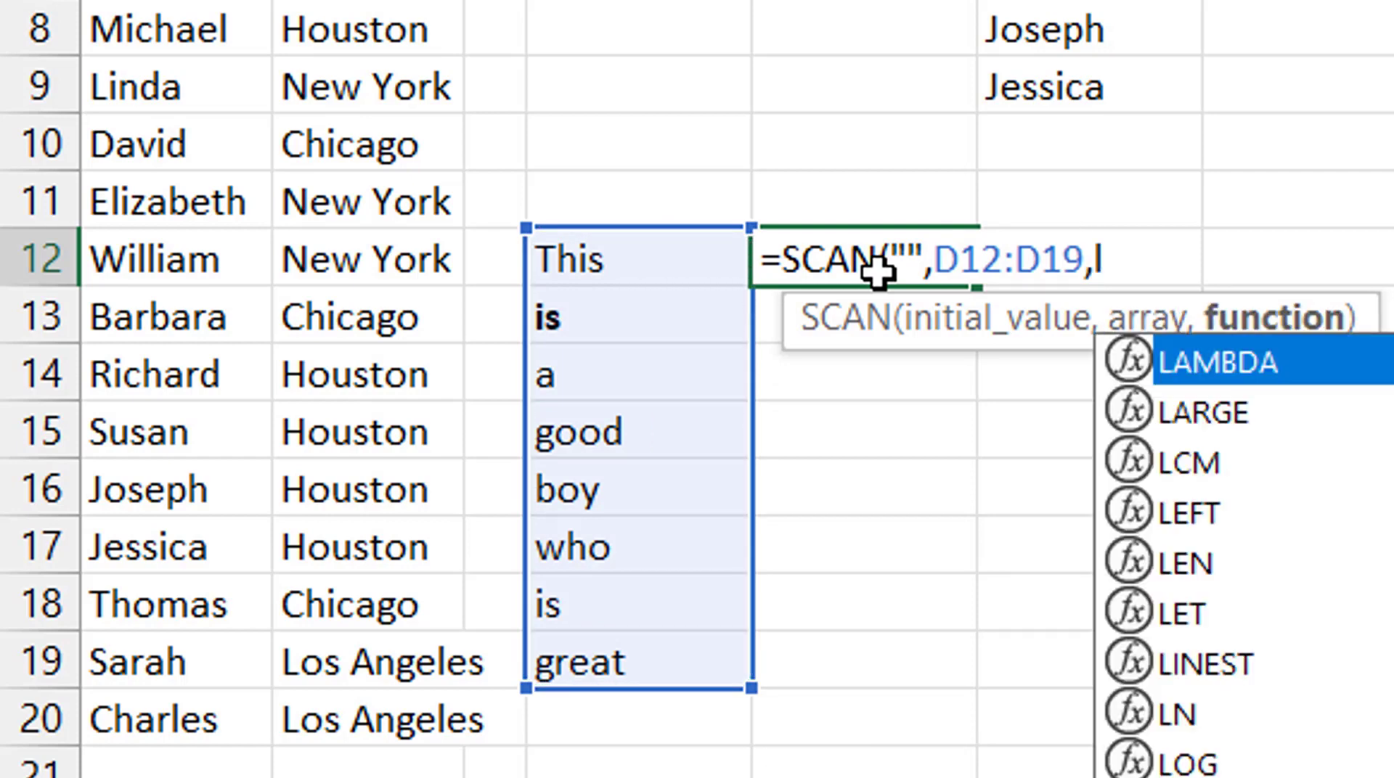
pyautogui.write('ambda')
pyautogui.press('Tab')
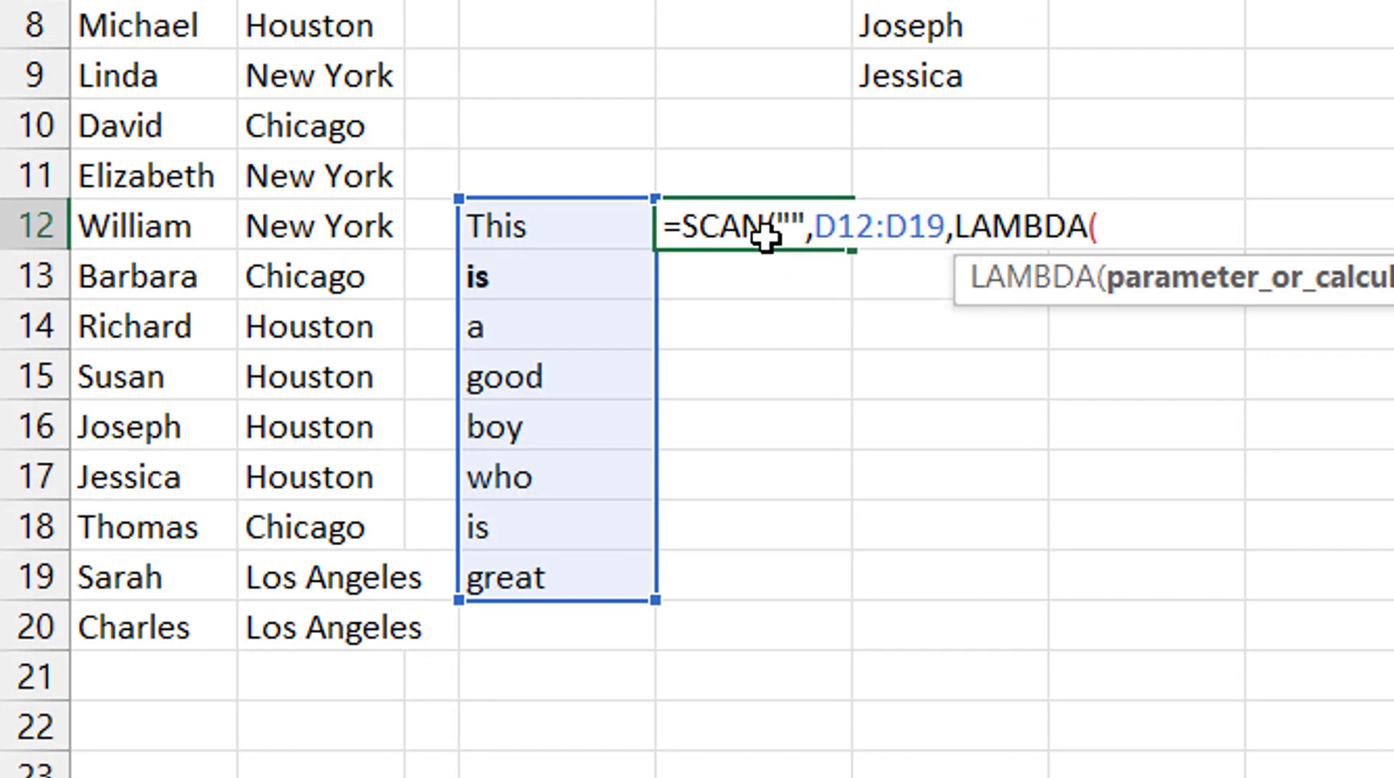
# - Complete the LAMBDA with parameters acc and iter and the calculation acc&" "&iter, and enter the SCAN formula in E12
pyautogui.write('acc')
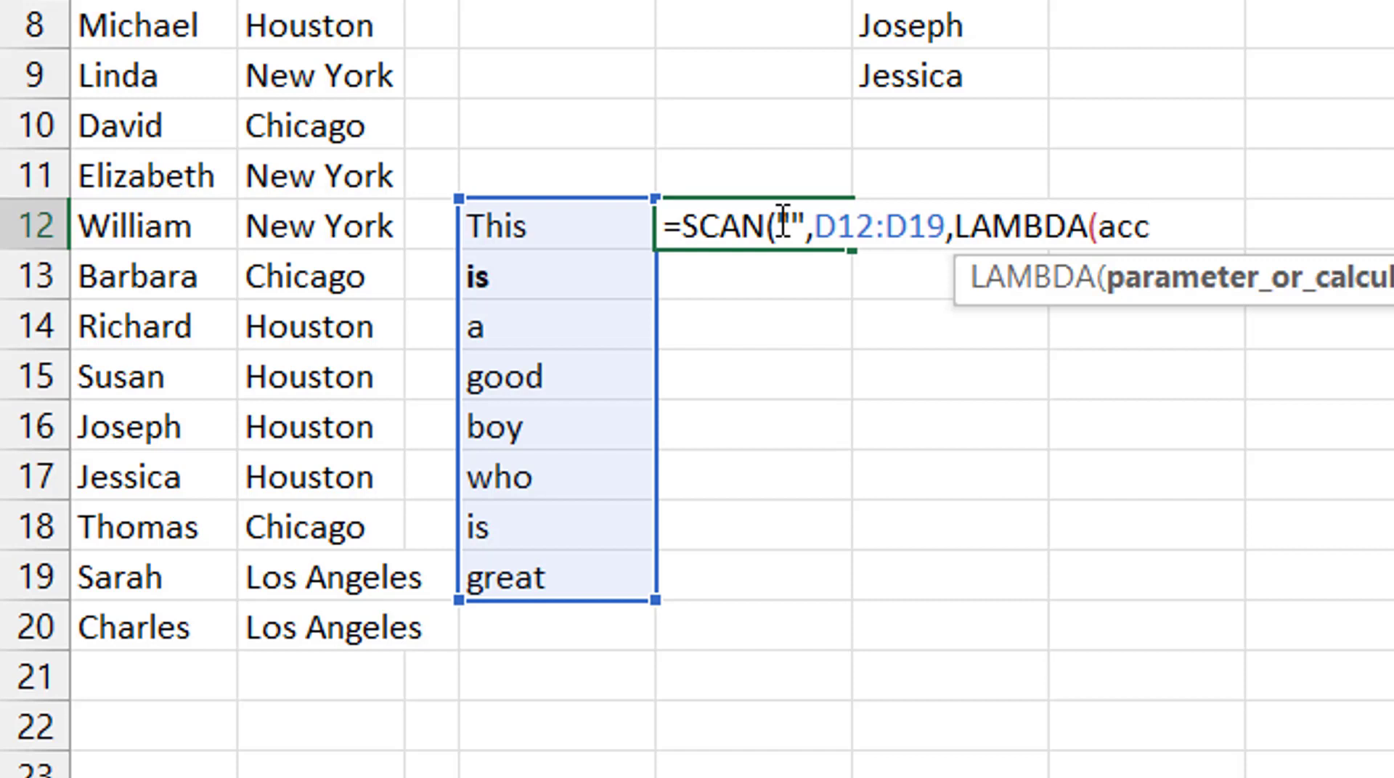
pyautogui.write(',iter')
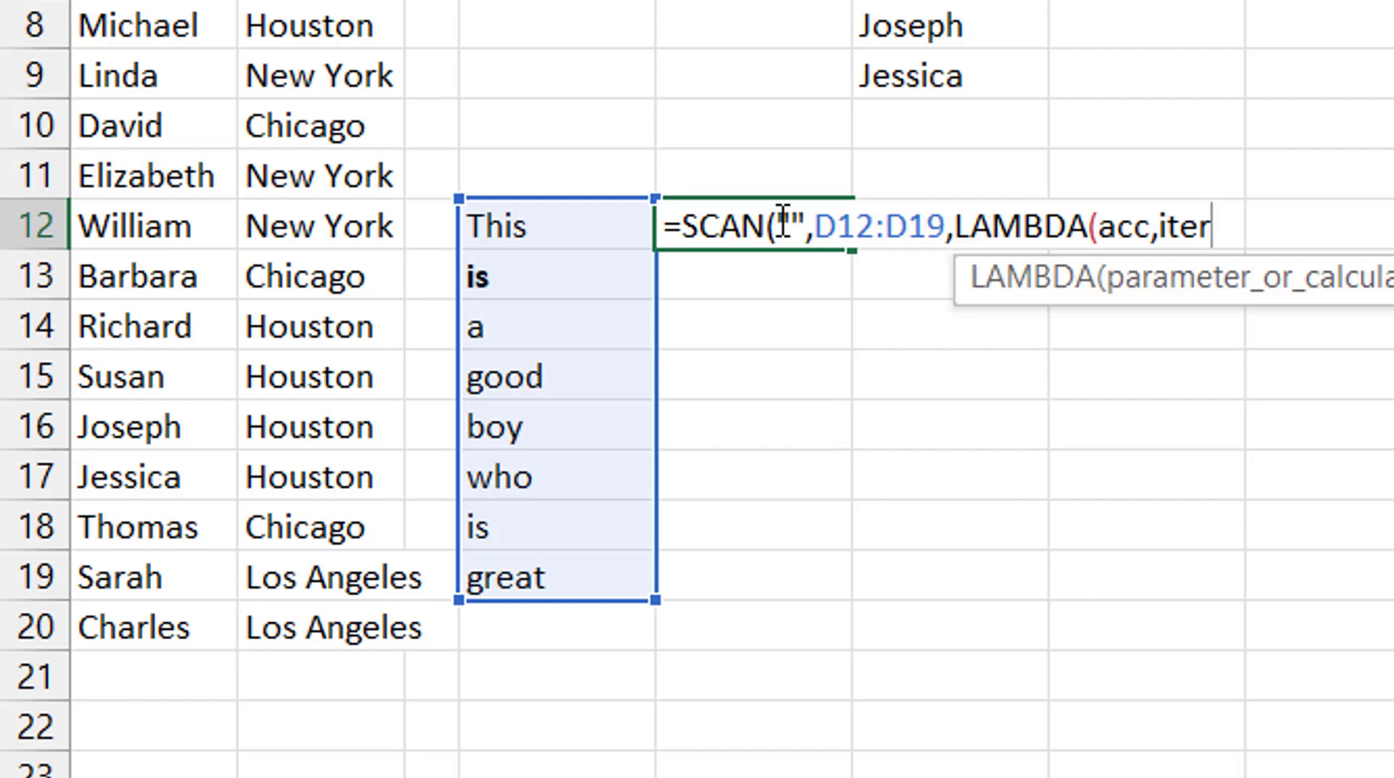
pyautogui.write(',')
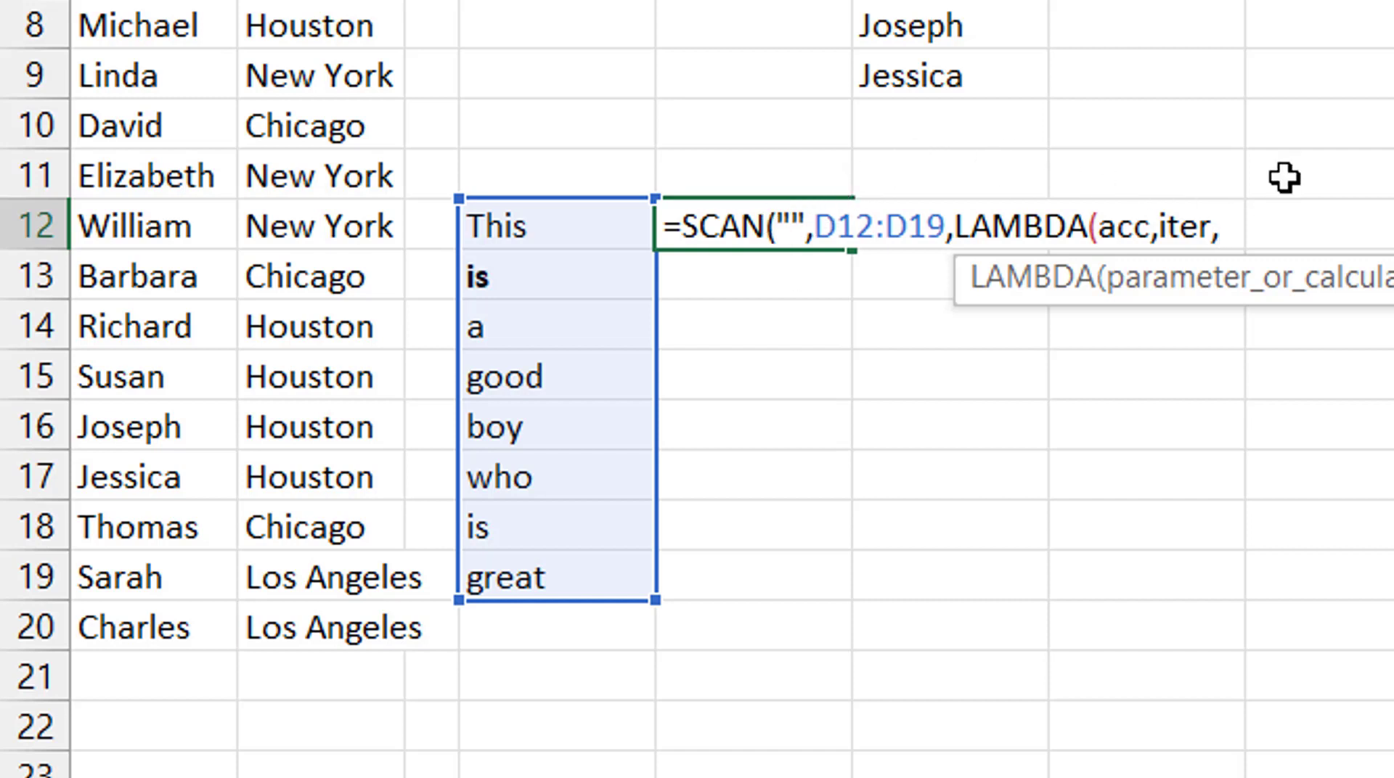
pyautogui.write('acc')
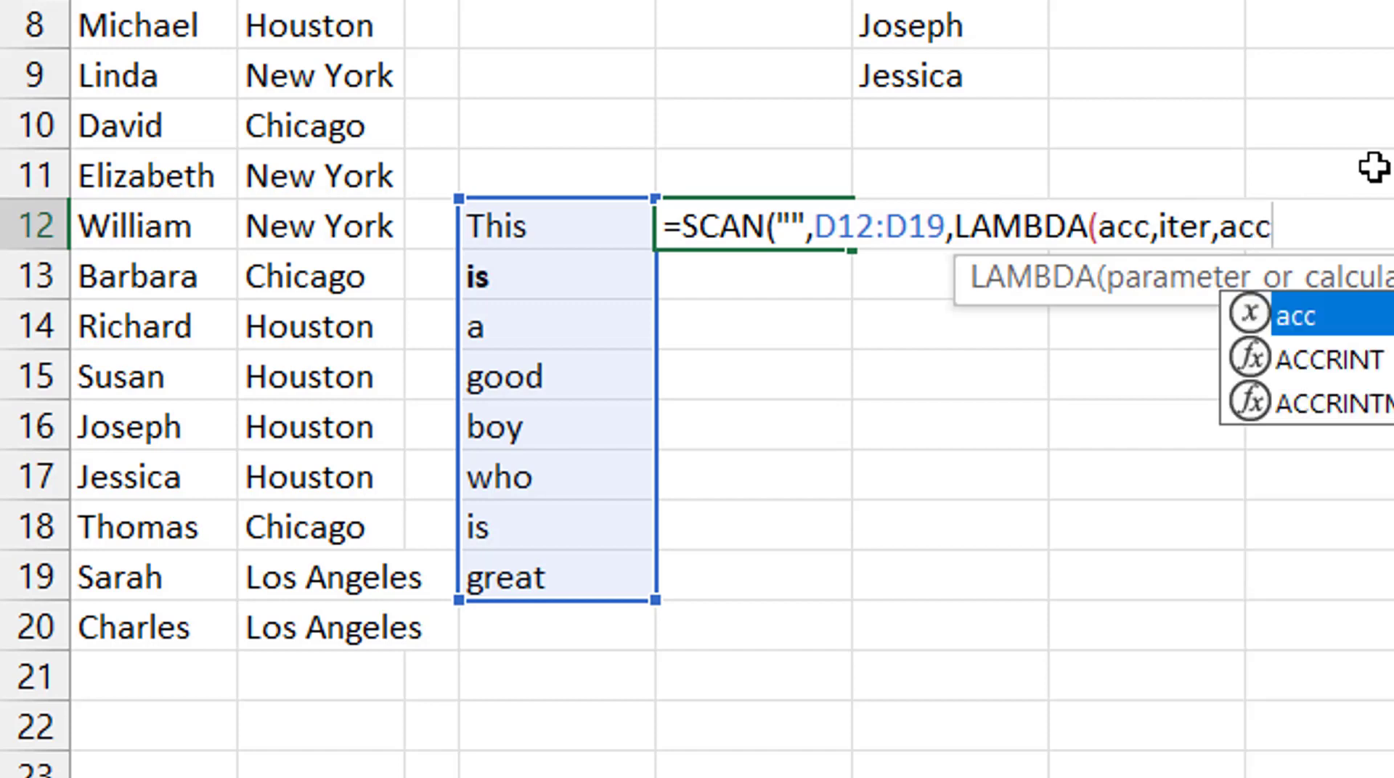
pyautogui.write('&" "')
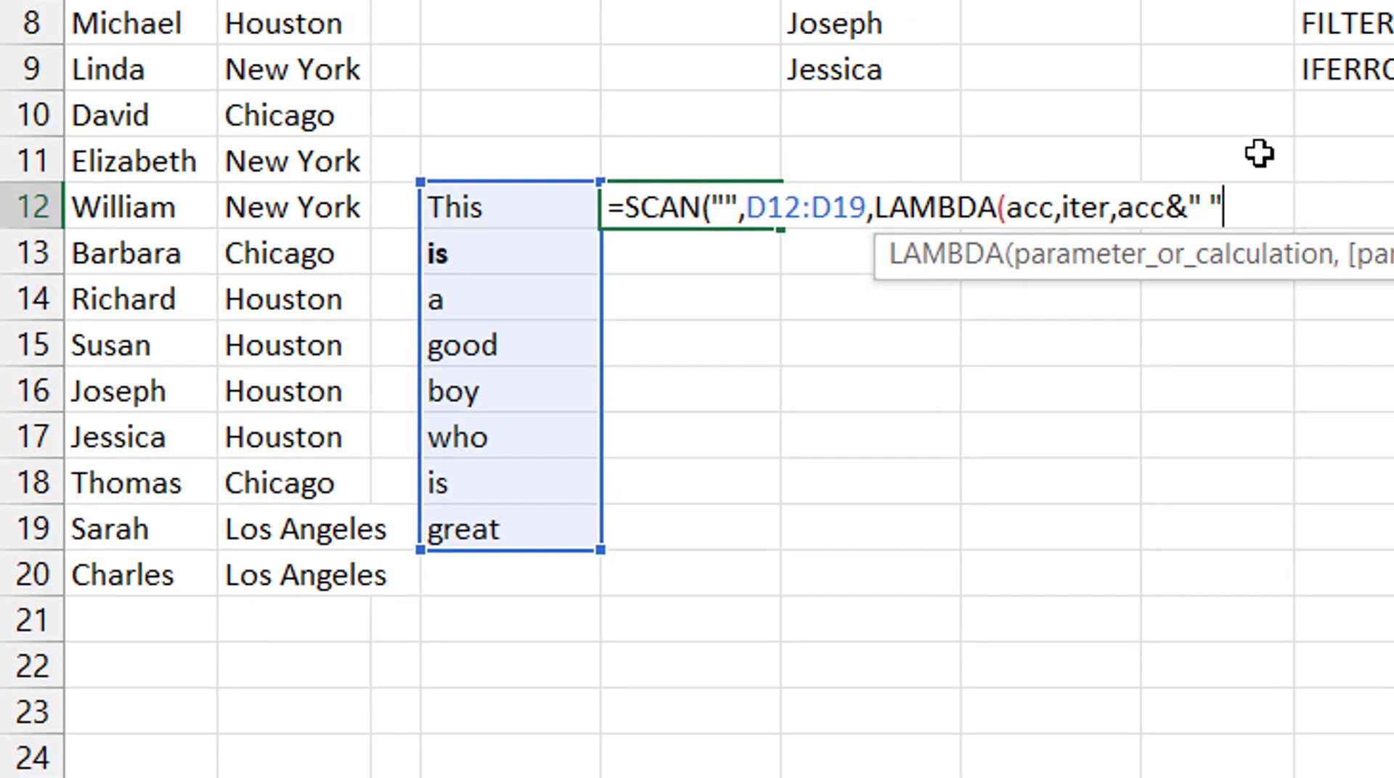
pyautogui.write('&iter')
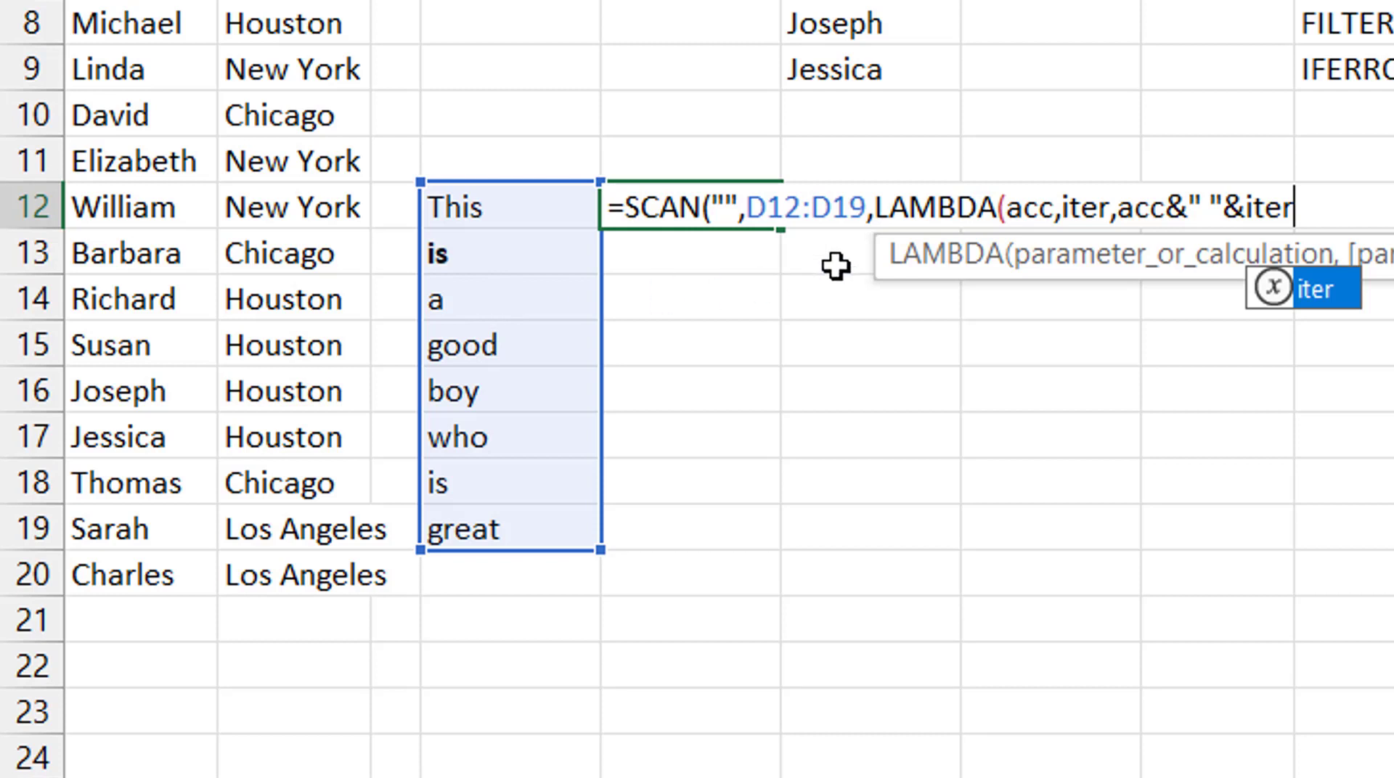
pyautogui.write('))')
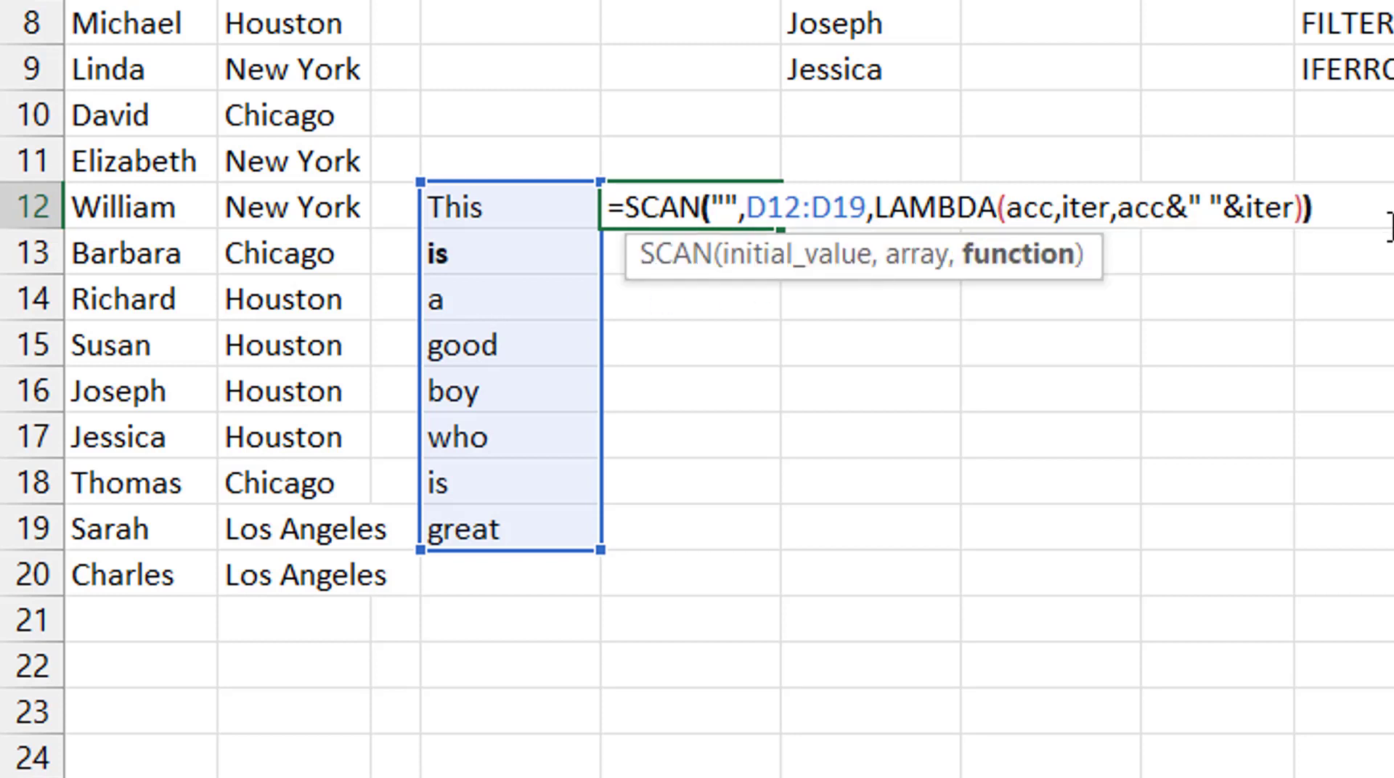
pyautogui.press('Return')
# - Replace SCAN with REDUCE in the E12 formula to try the same calculation, and clear the cell
pyautogui.press('Up')
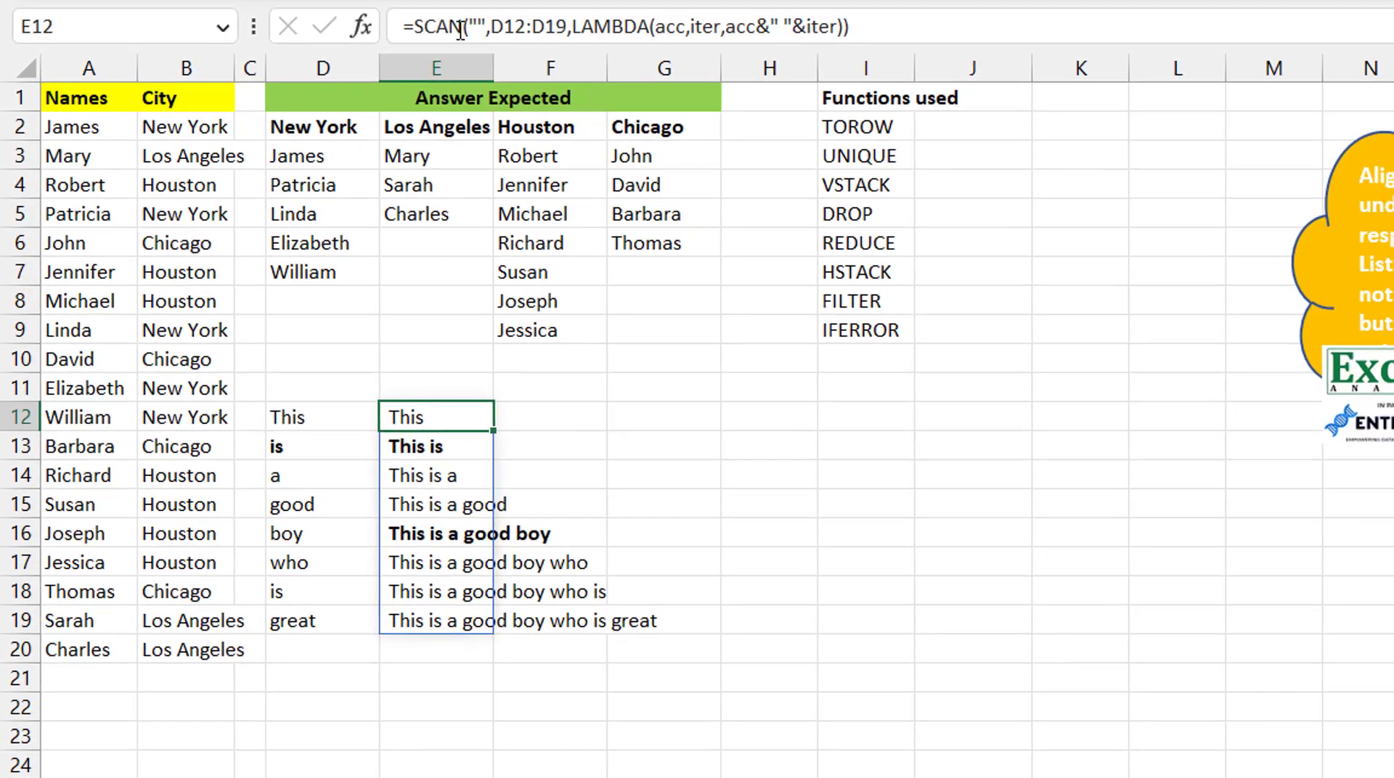
pyautogui.click(461, 29)
pyautogui.press('BackSpace')
pyautogui.press('BackSpace')
pyautogui.press('BackSpace')
pyautogui.press('BackSpace')
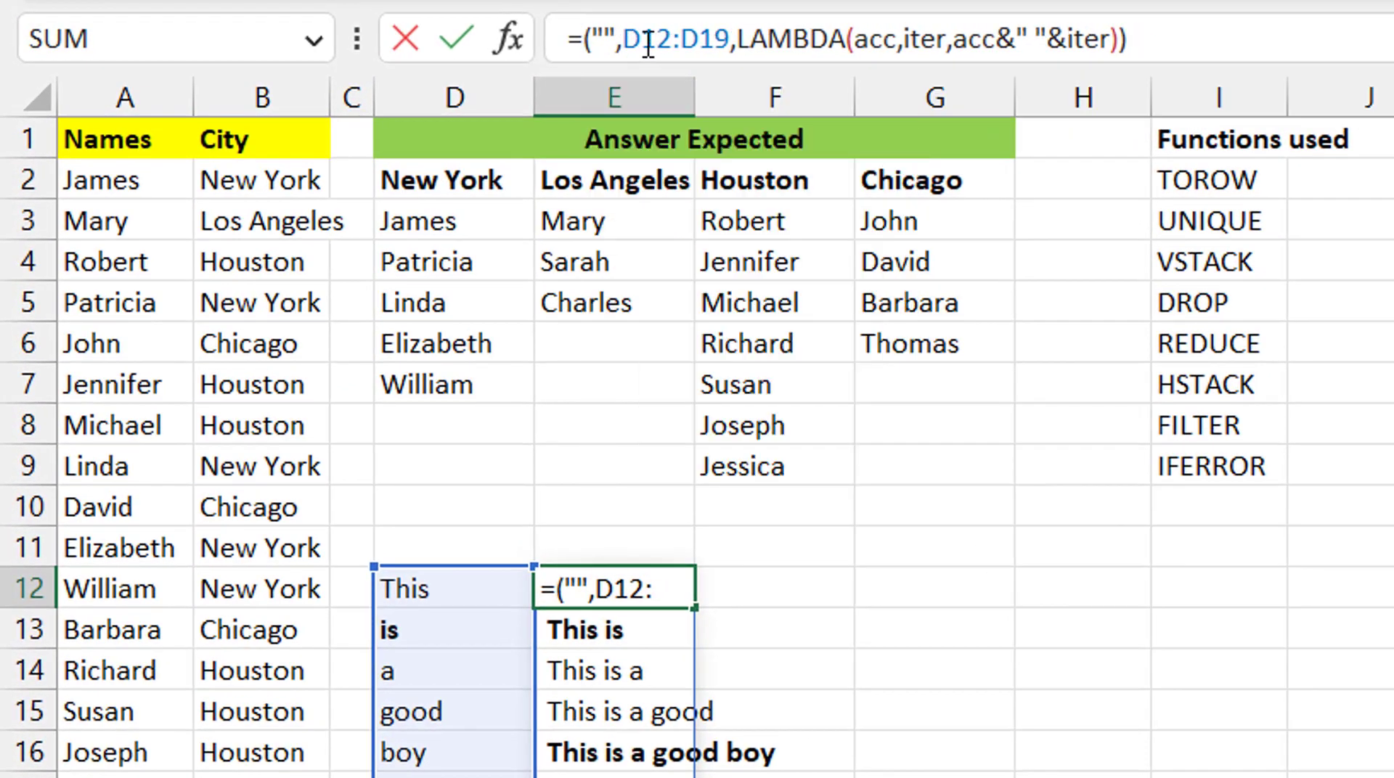
pyautogui.write('Reduce')
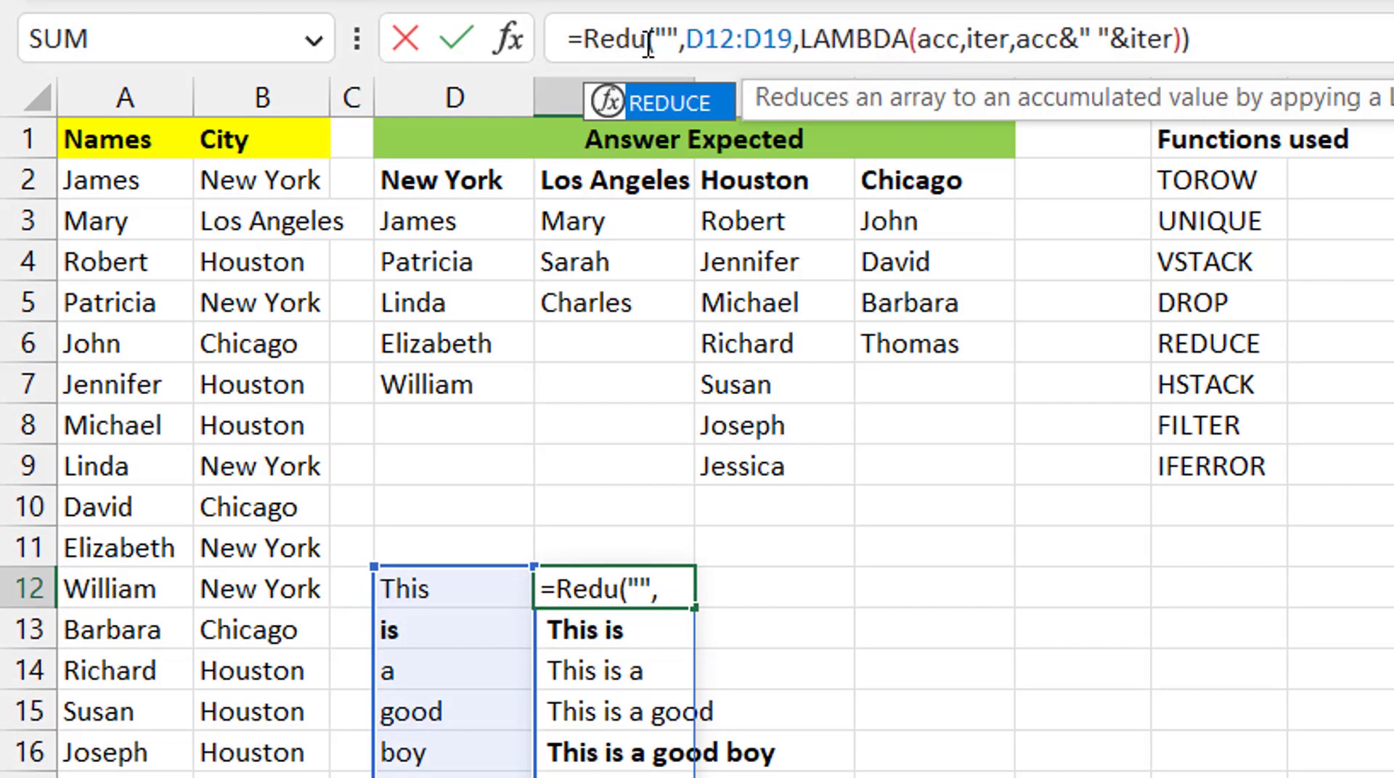
pyautogui.press('Tab')
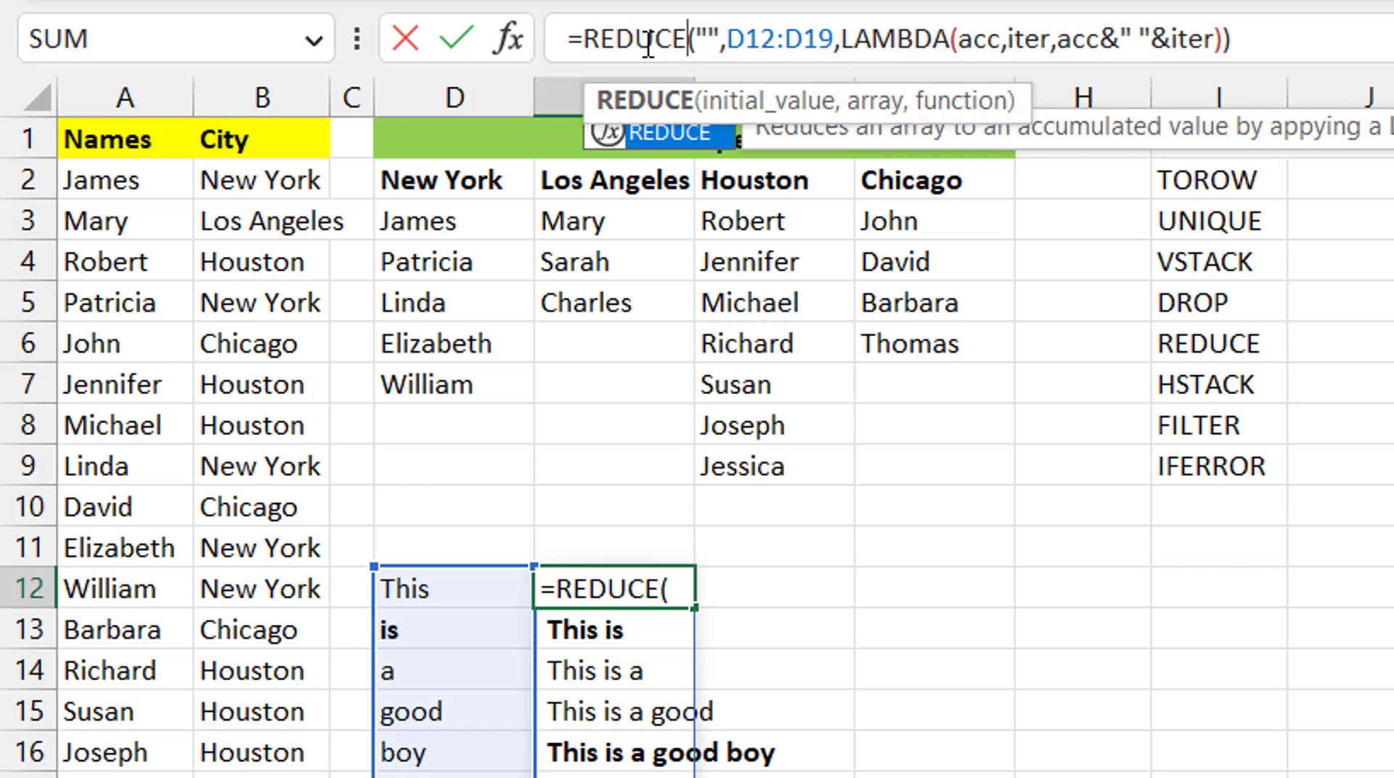
pyautogui.press('Return')
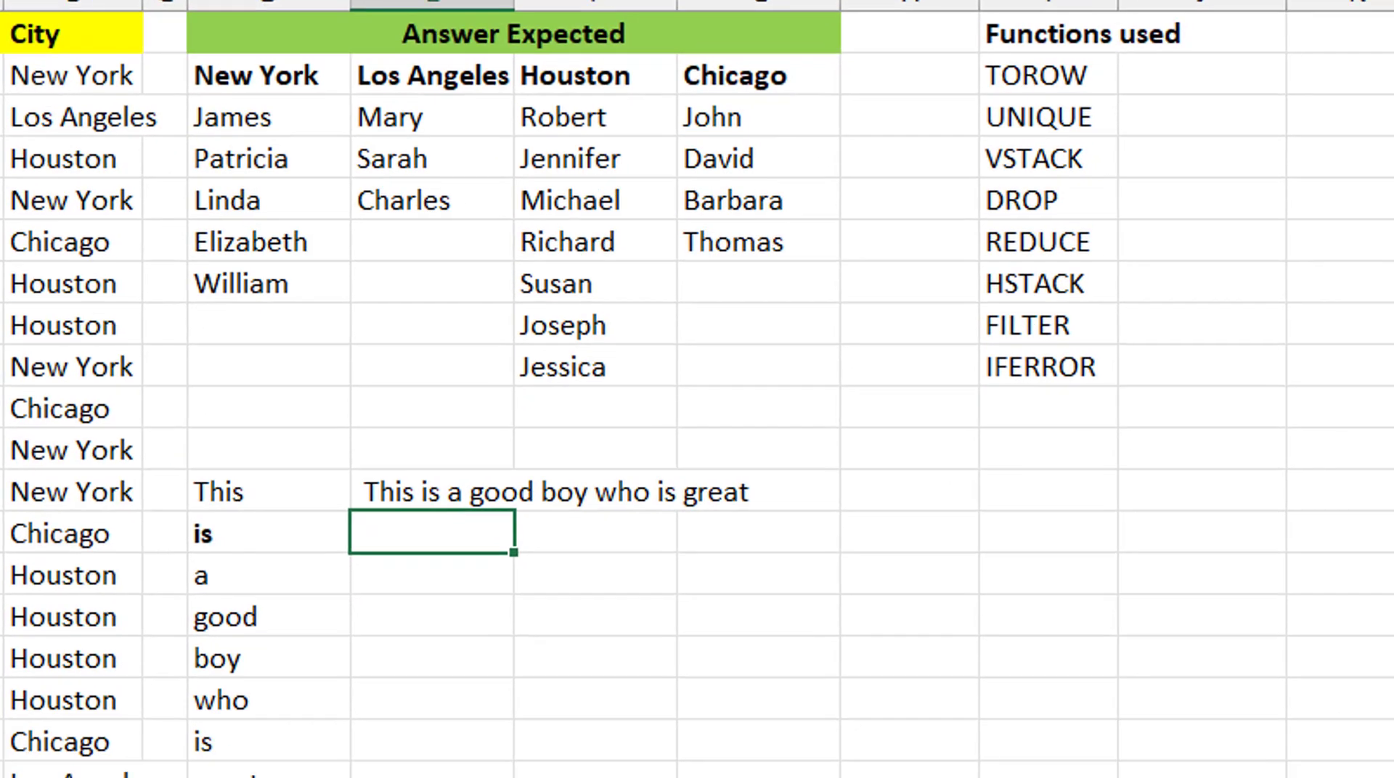
pyautogui.press('Up')
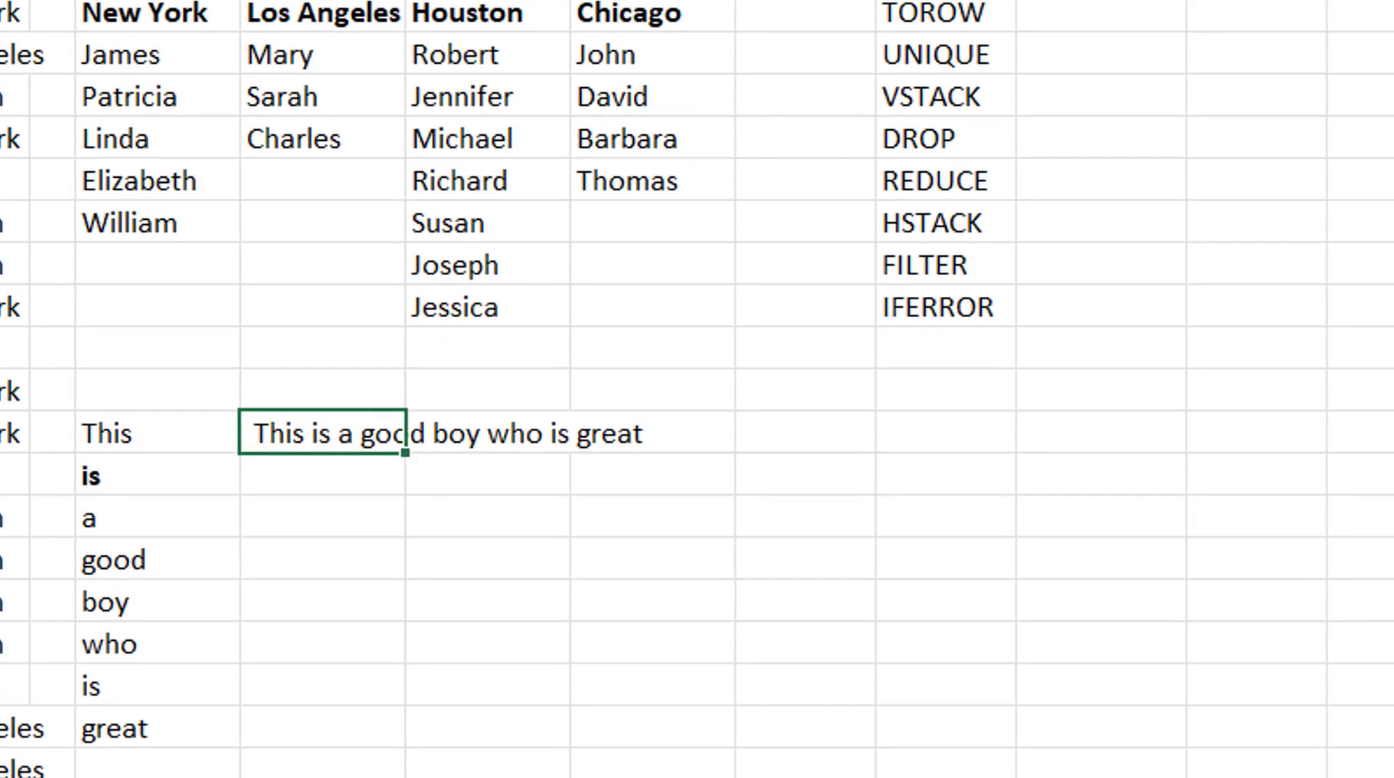
pyautogui.press('Delete')
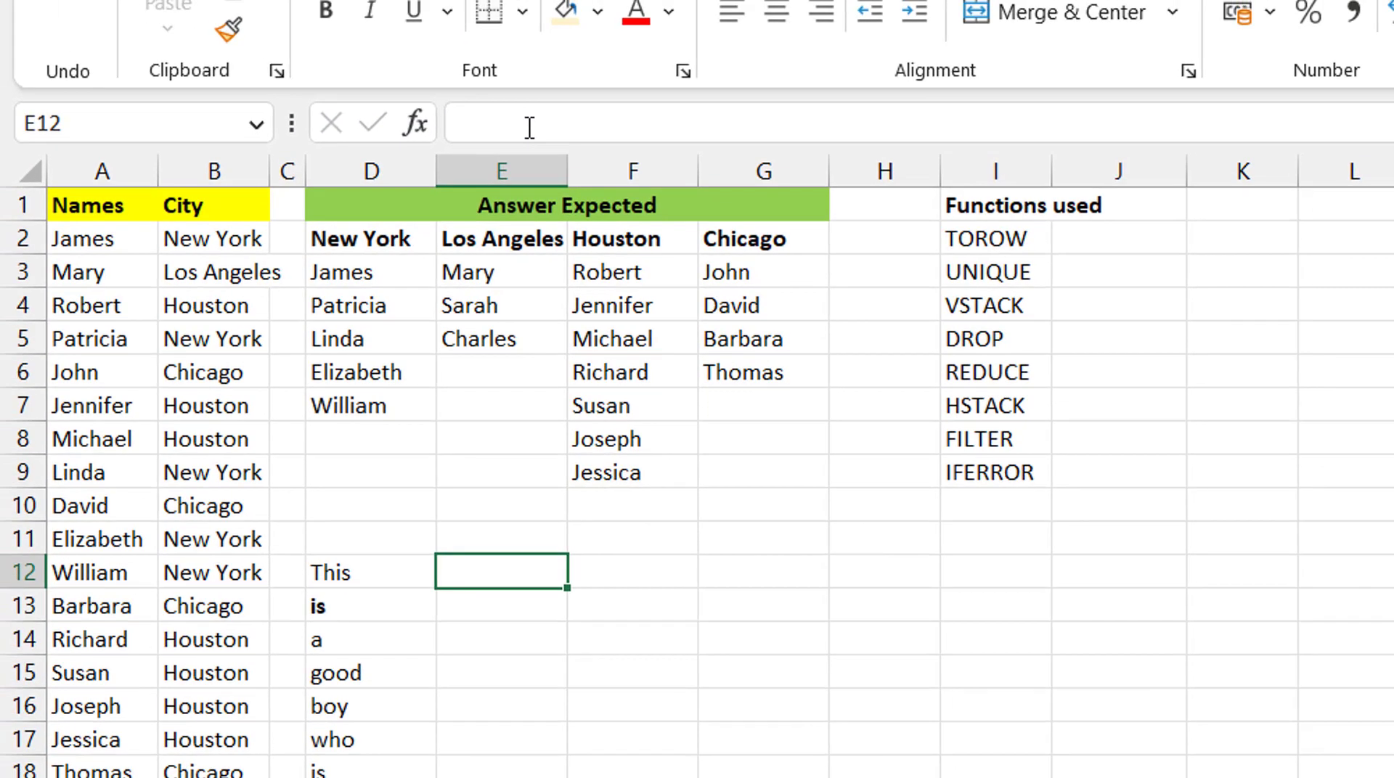
# - Enter the sample letters a, b, c and d in F13:F16
pyautogui.click(360, 247)
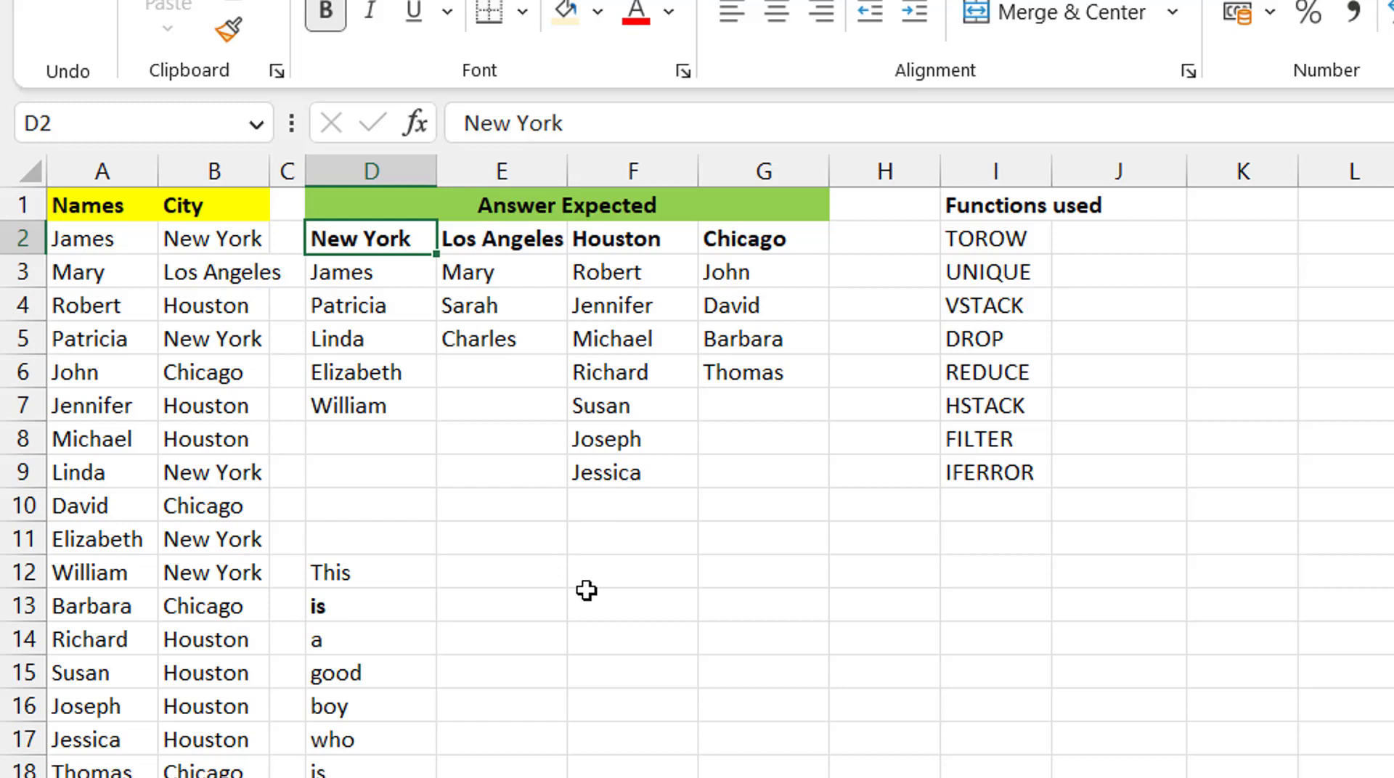
pyautogui.click(609, 602)
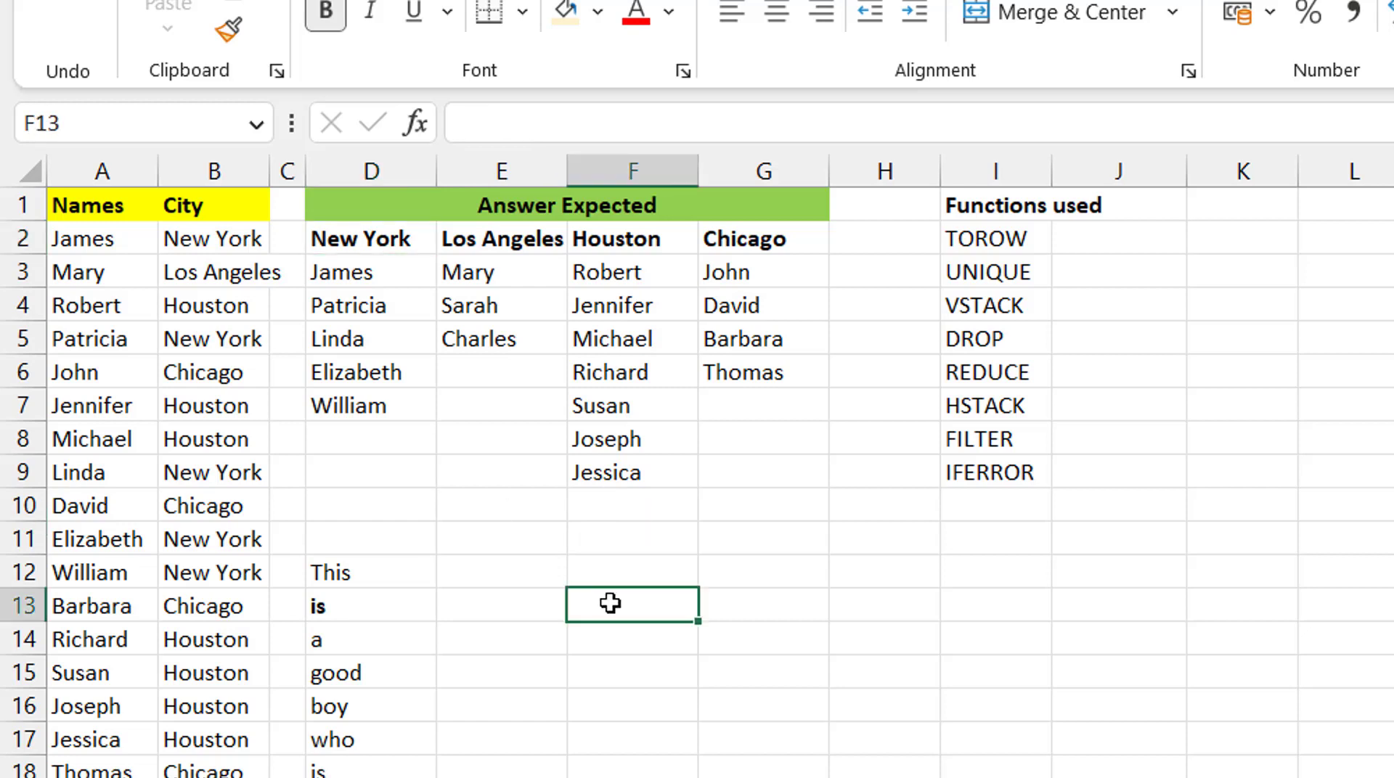
pyautogui.write('a')
pyautogui.press('Return')
pyautogui.write('b')
pyautogui.press('Return')
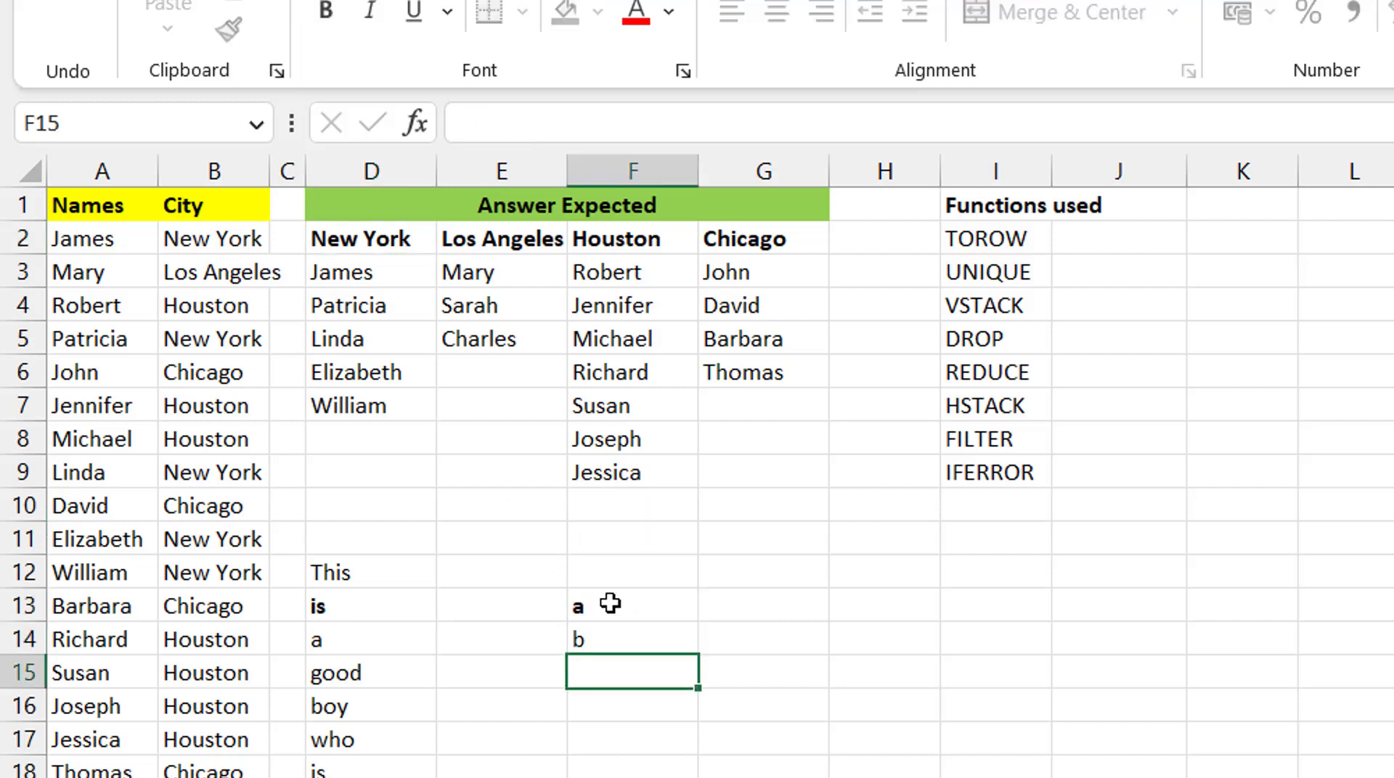
pyautogui.write('c')
pyautogui.press('Return')
pyautogui.write('d')
pyautogui.press('Return')
# - Fill G13:G16 beside the sample letters with the accumulated values a, ab, abc and abcd
pyautogui.press('Up')
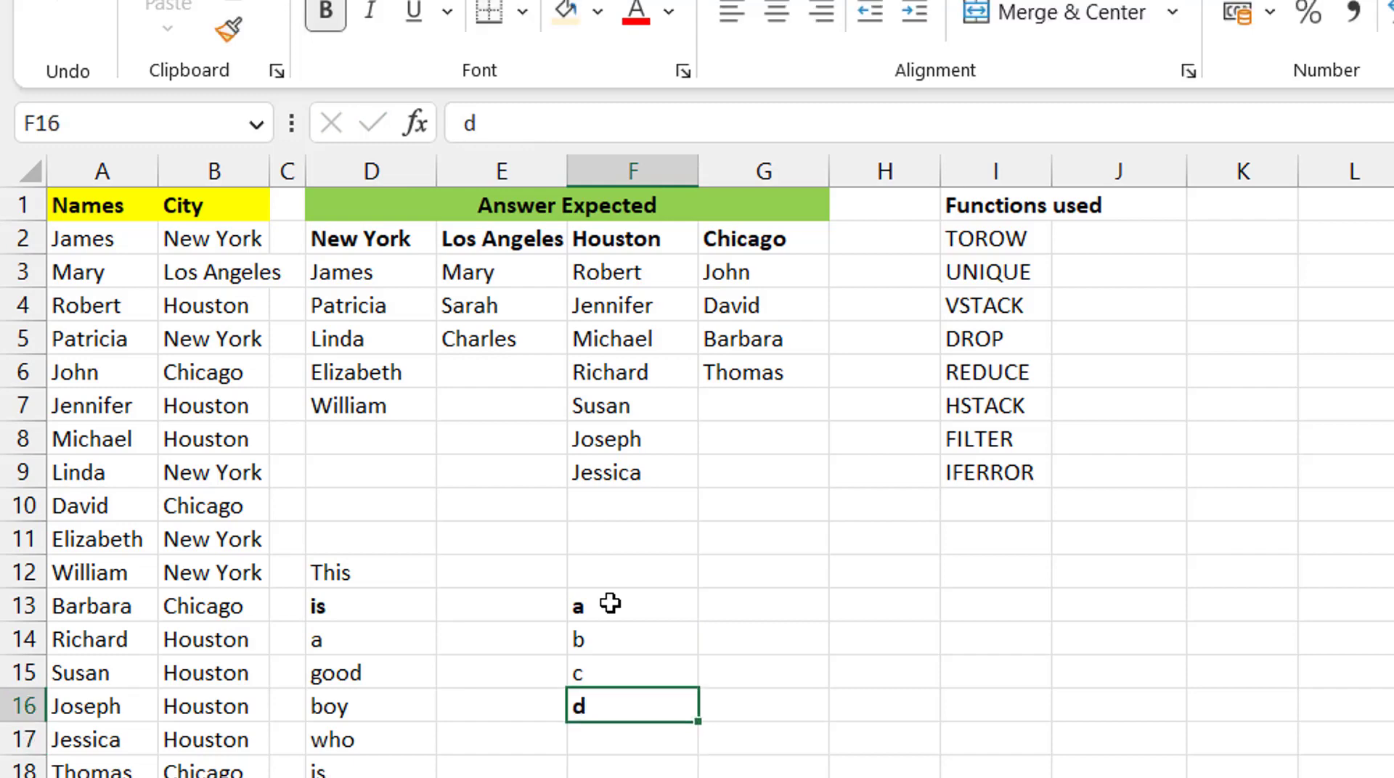
pyautogui.press('Up')
pyautogui.press('Up')
pyautogui.press('Up')
pyautogui.press('Right')
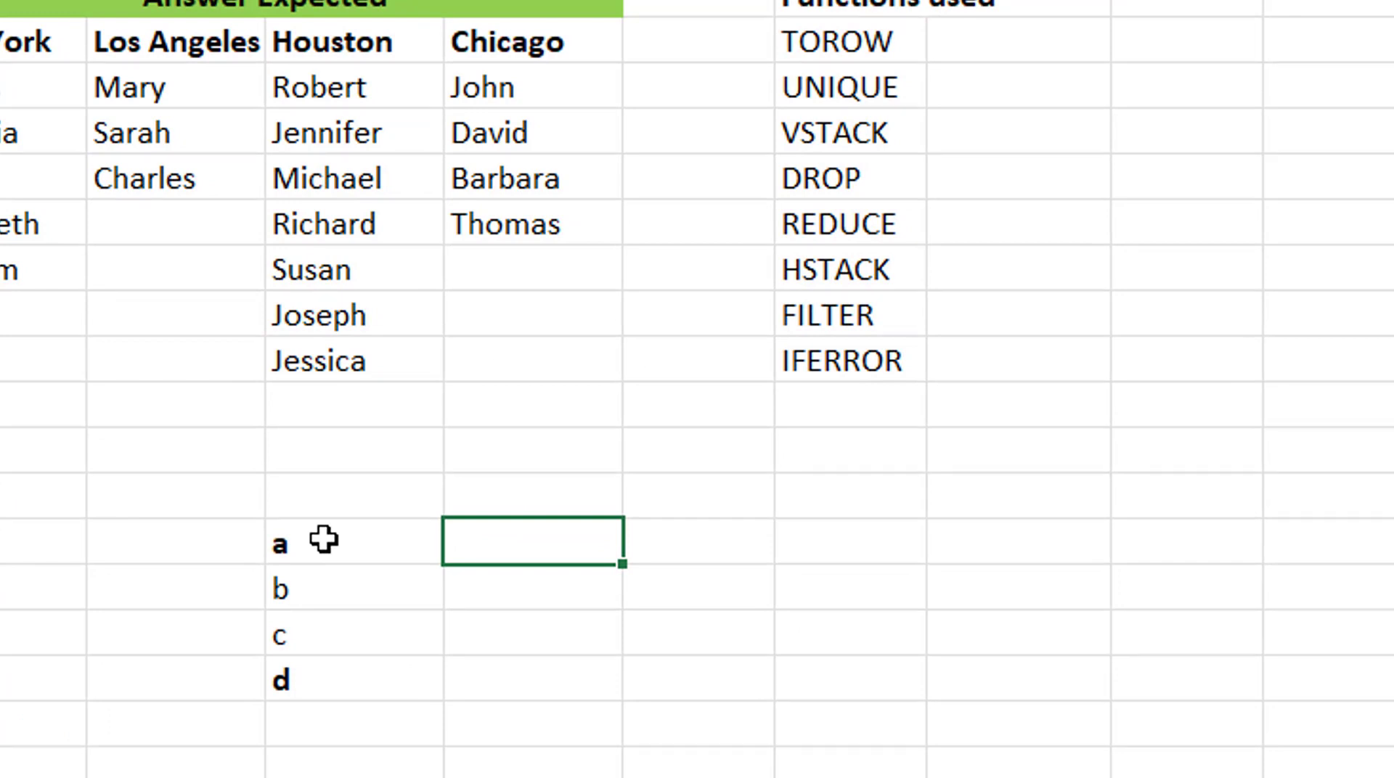
pyautogui.write('a')
pyautogui.press('Return')
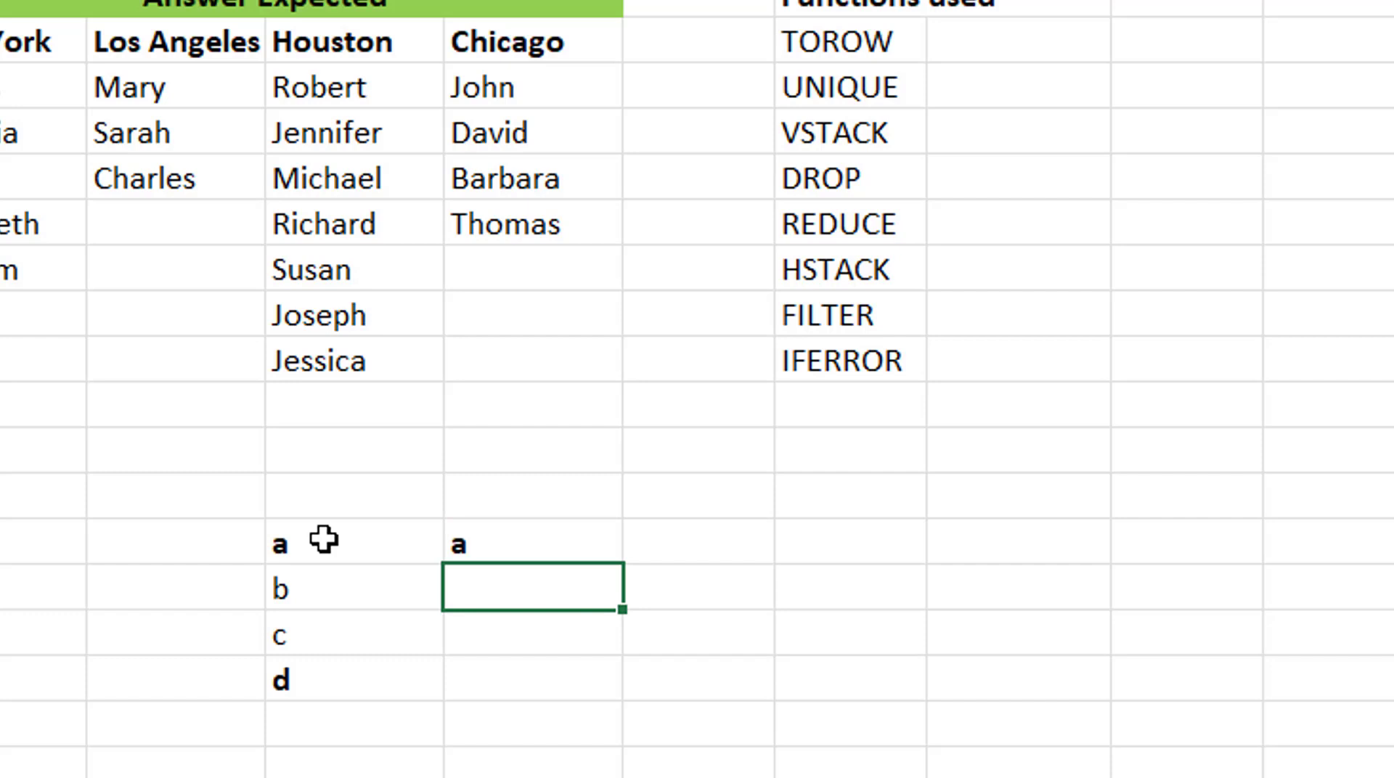
pyautogui.write('ab')
pyautogui.press('Return')
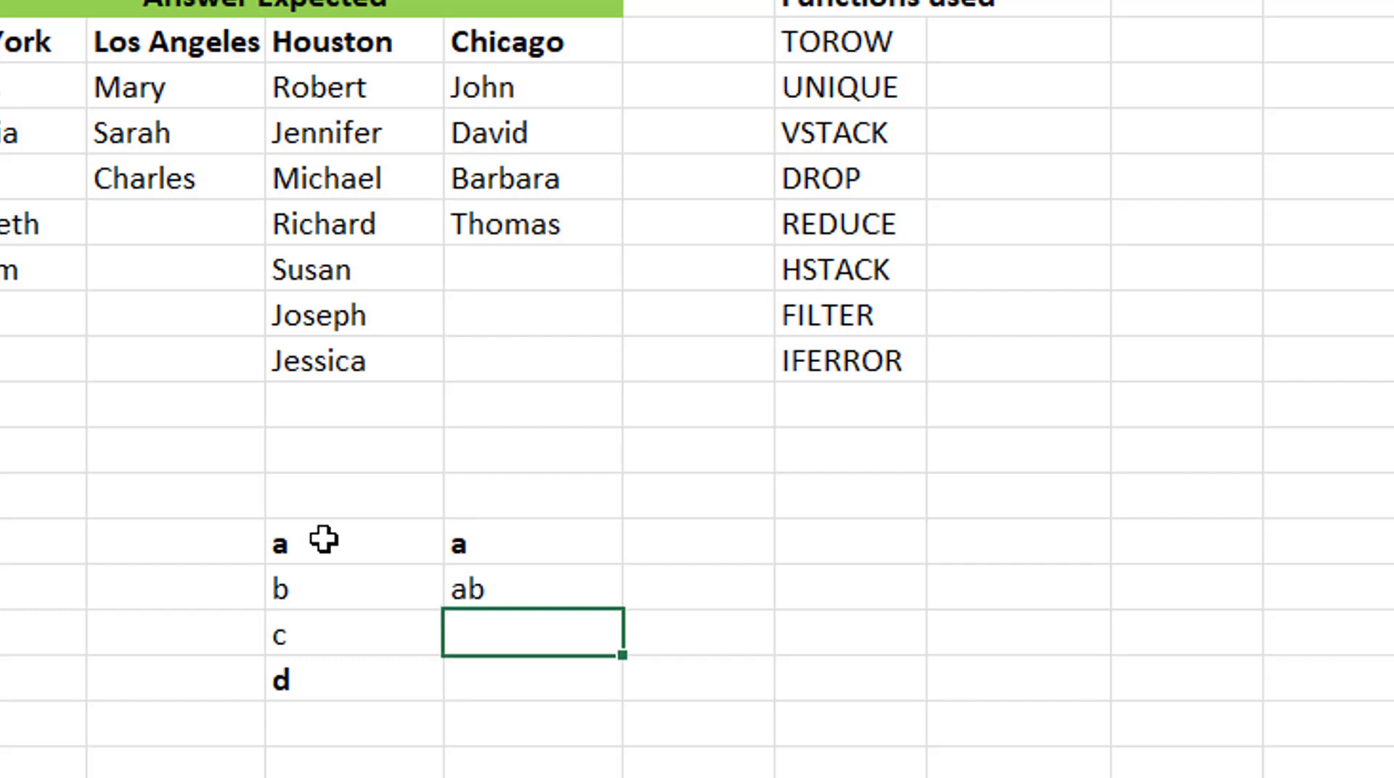
pyautogui.write('abc')
pyautogui.press('Return')
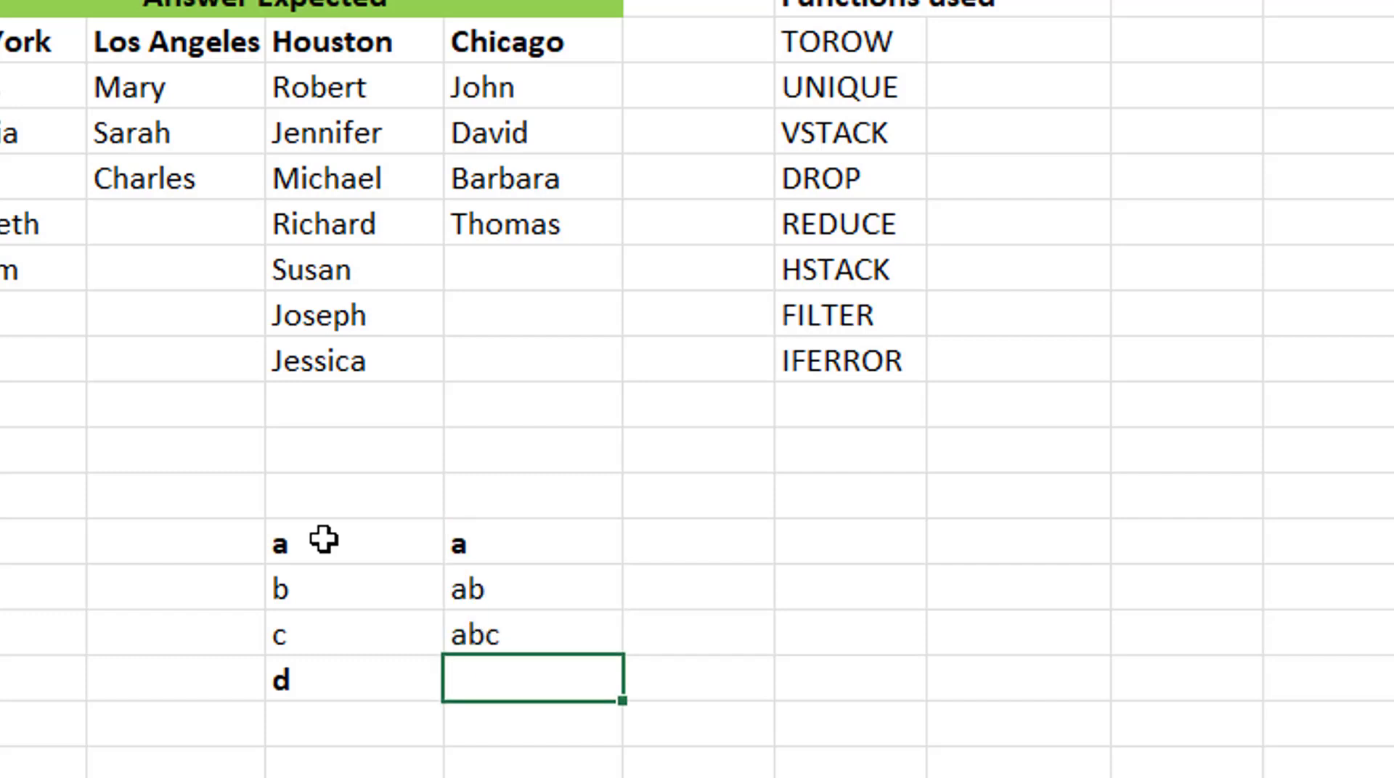
pyautogui.write('abcd')
# - Clear the sample letters and accumulated values in F13:G16 and the word list in D12:D19
pyautogui.click(284, 549)
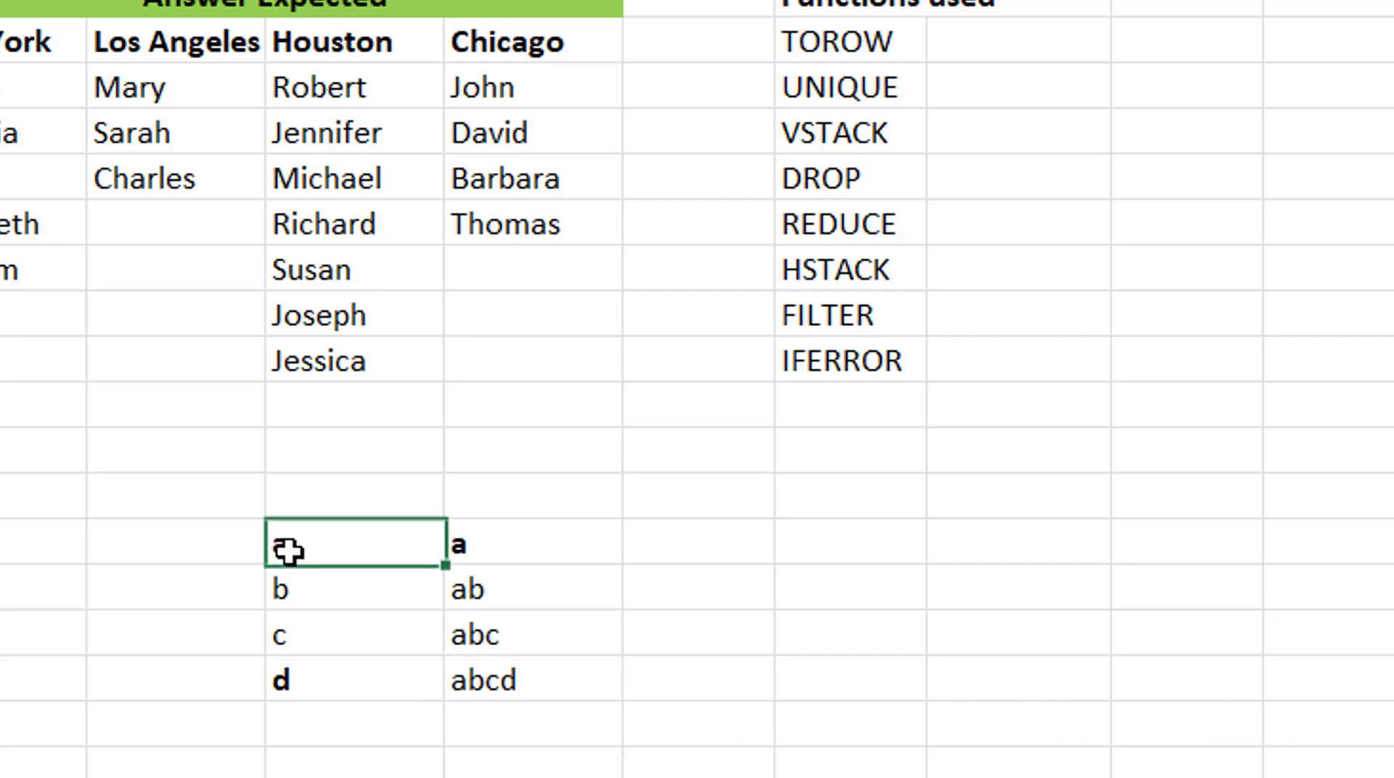
pyautogui.hotkey('ctrl', 'shift', 'Down')
pyautogui.hotkey('shift', 'Right')
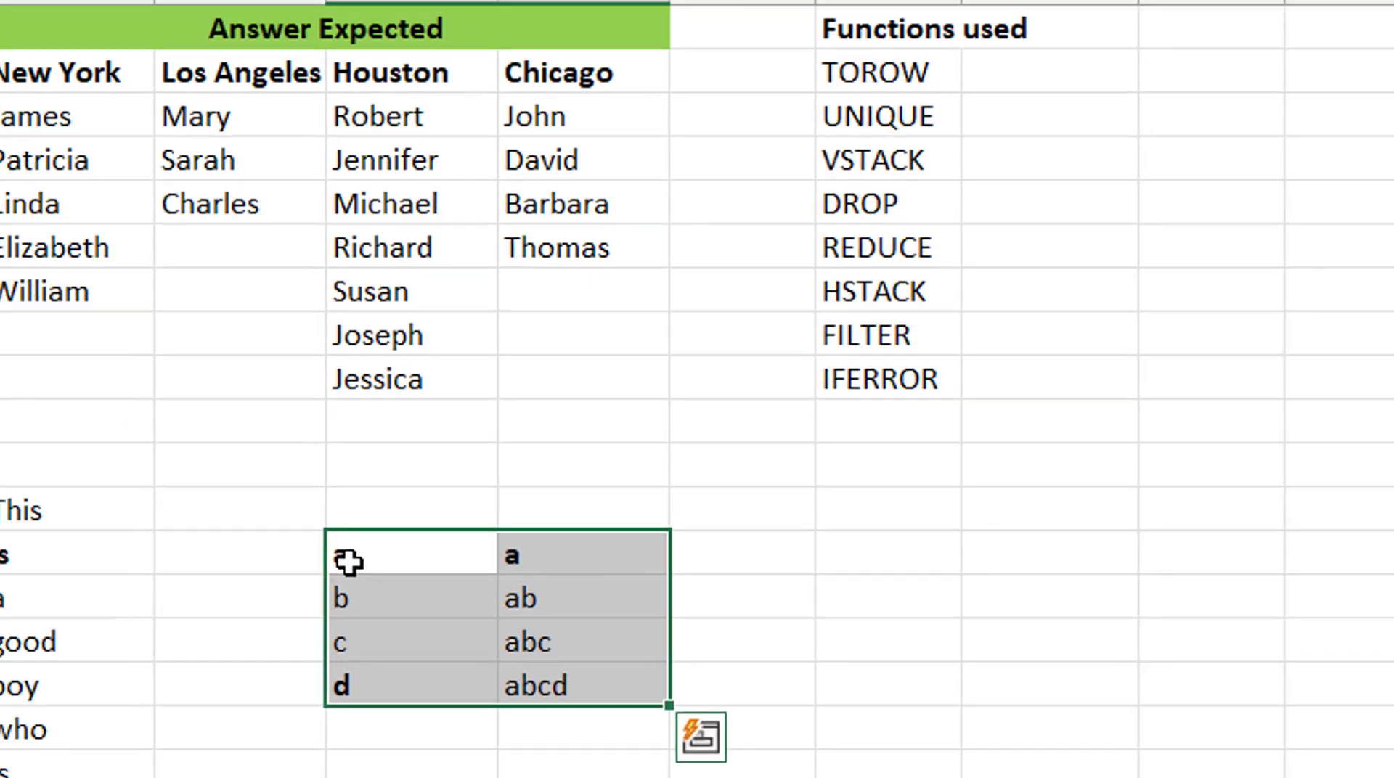
pyautogui.press('Delete')
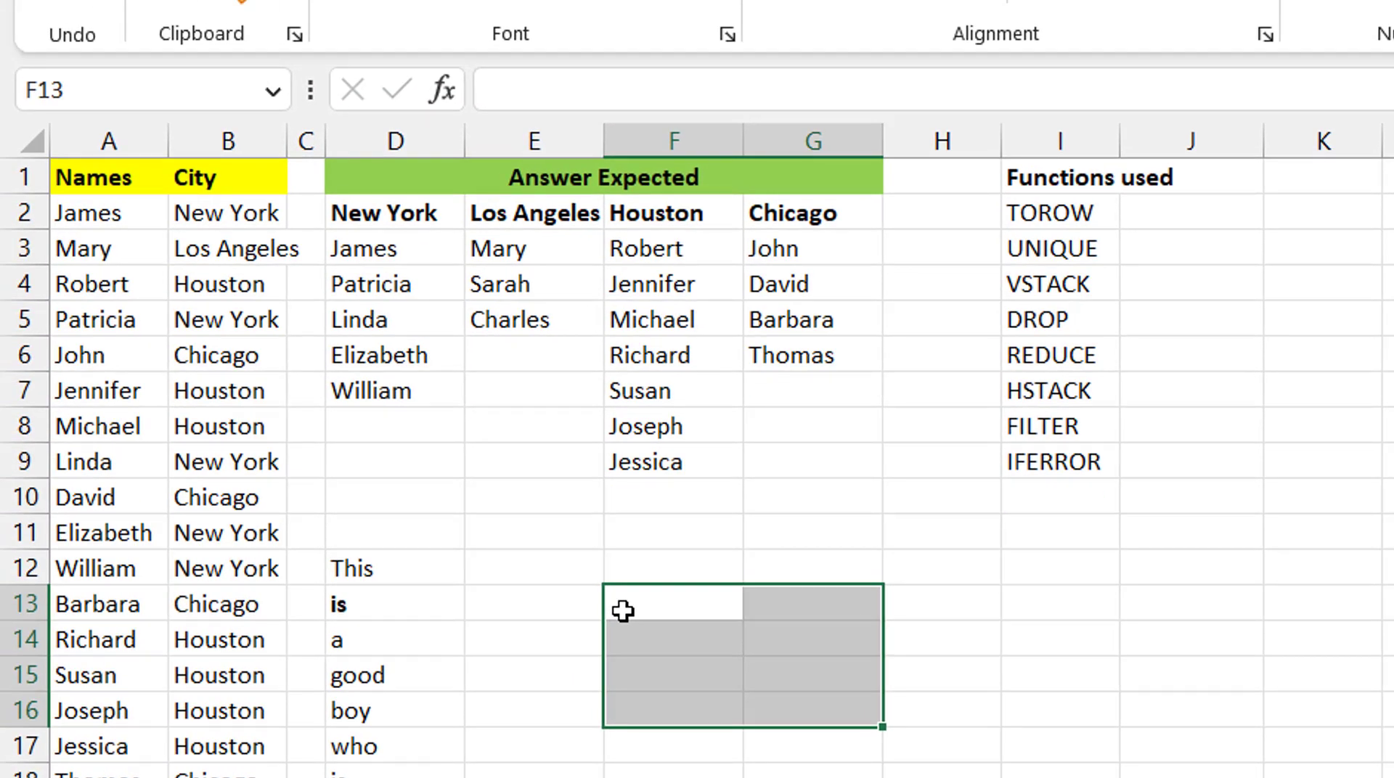
pyautogui.hotkey('ctrl', 'Left')
pyautogui.press('Up')
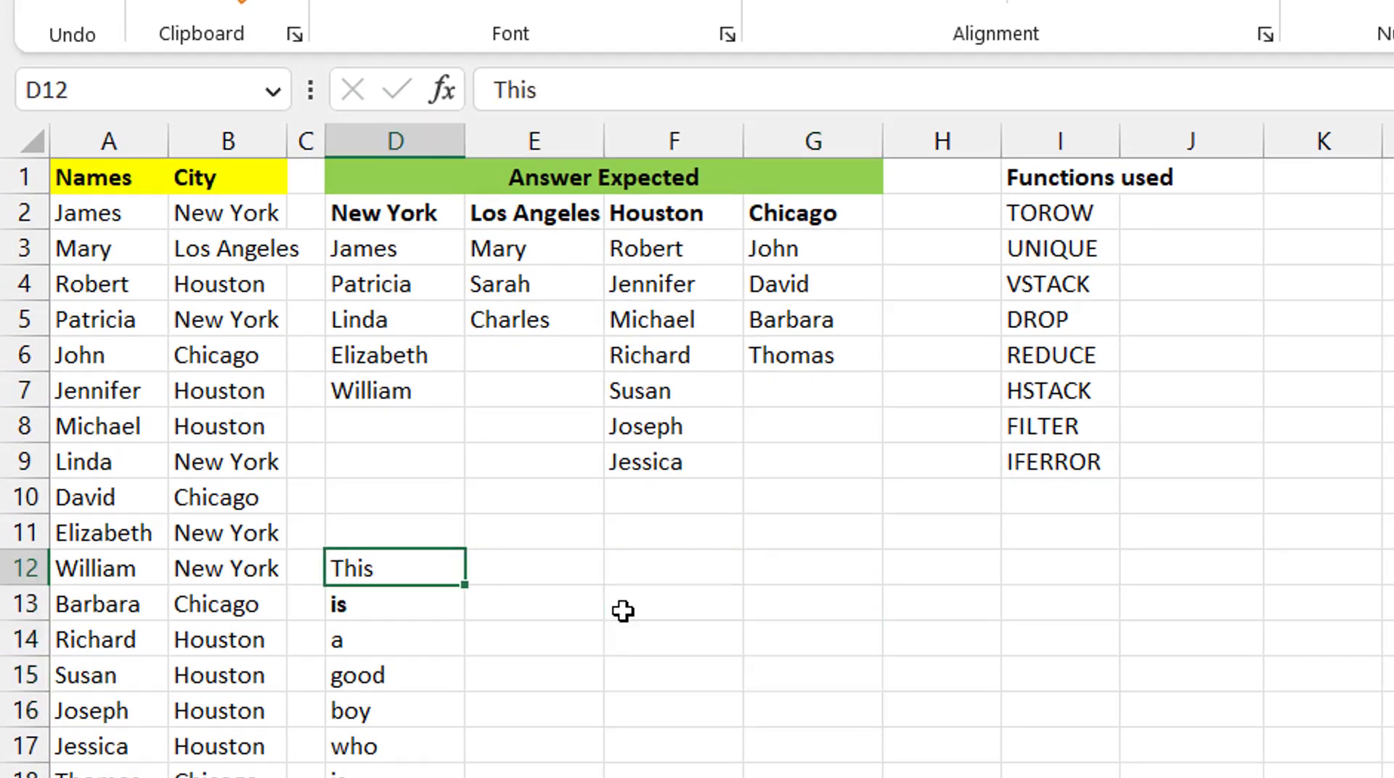
pyautogui.hotkey('ctrl', 'shift', 'Down')
pyautogui.press('Delete')
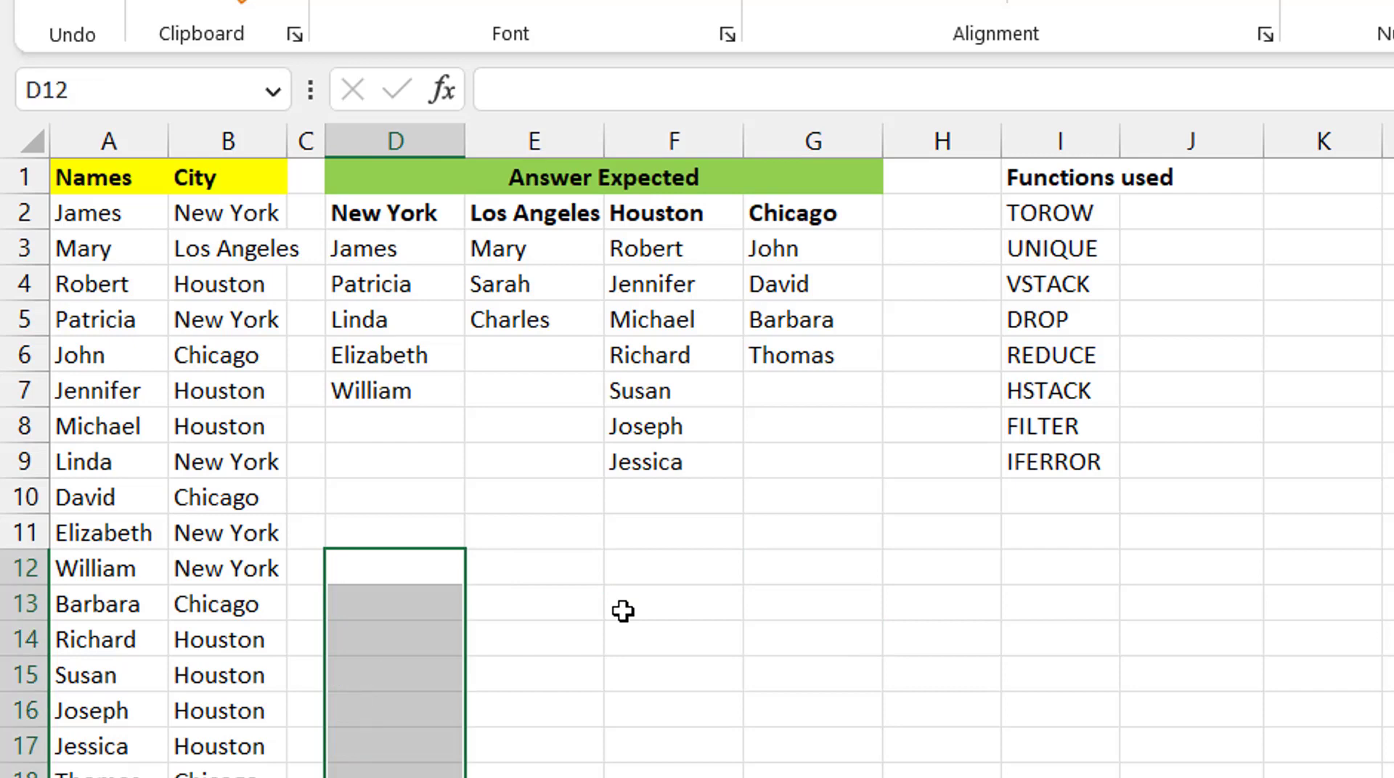
# - Begin a LET formula in D12 that assigns the names in A2:A20 to a, and continue on a new line
pyautogui.click(424, 569)
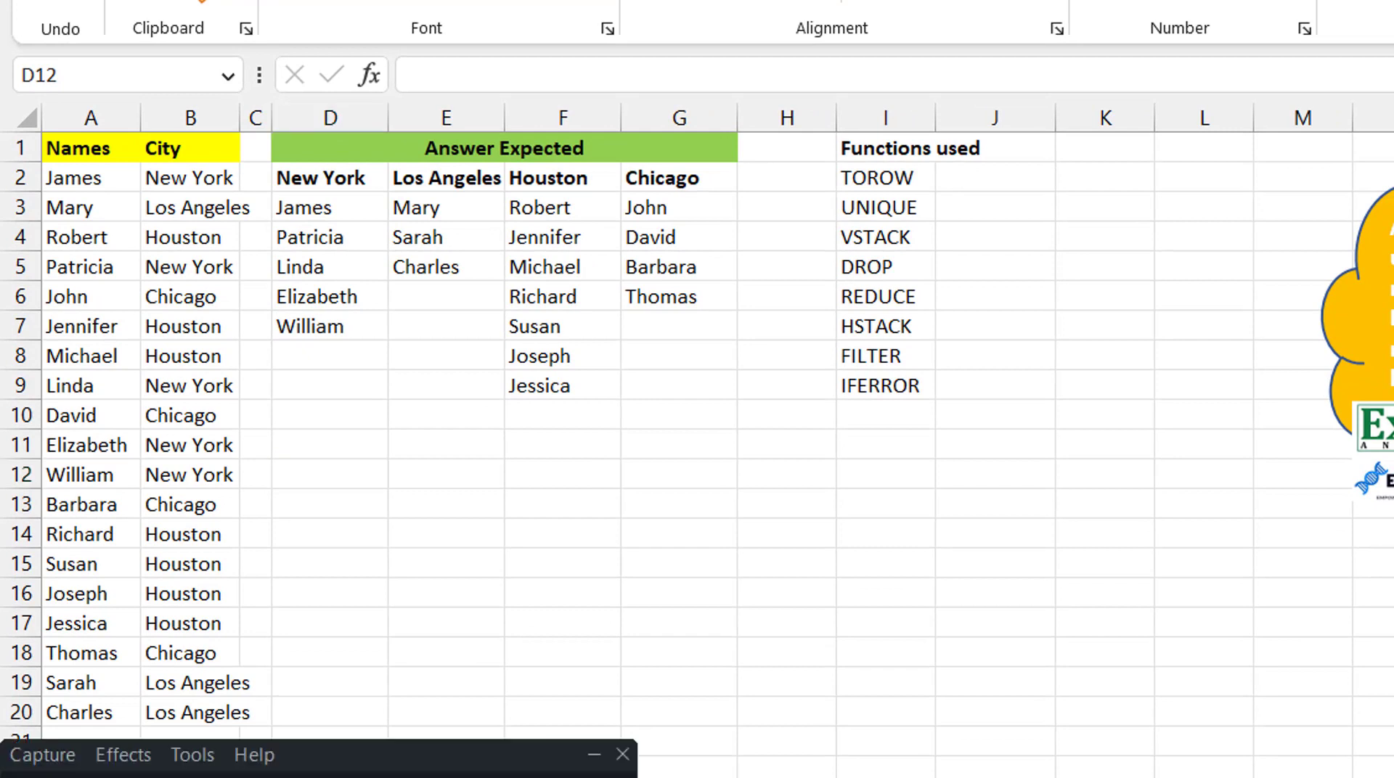
pyautogui.click(587, 762)
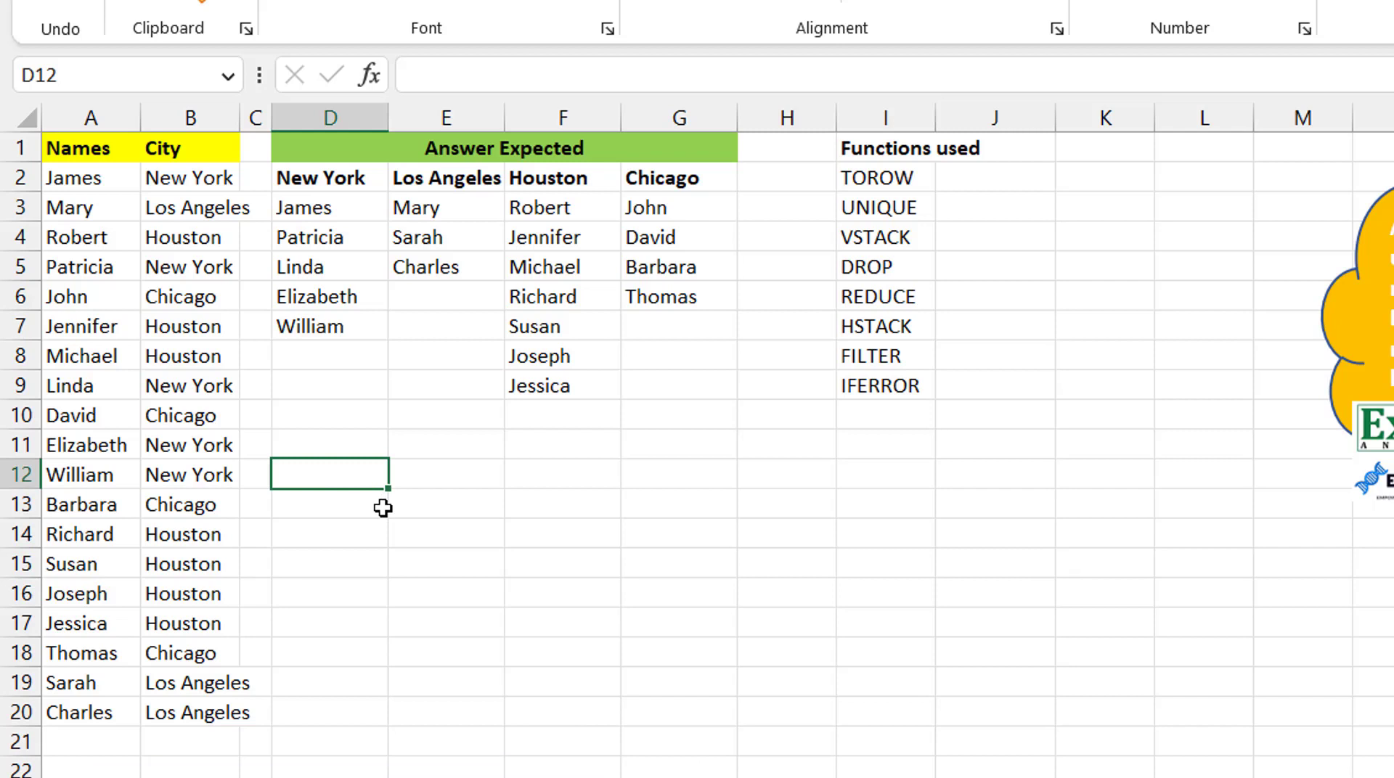
pyautogui.write('=le')
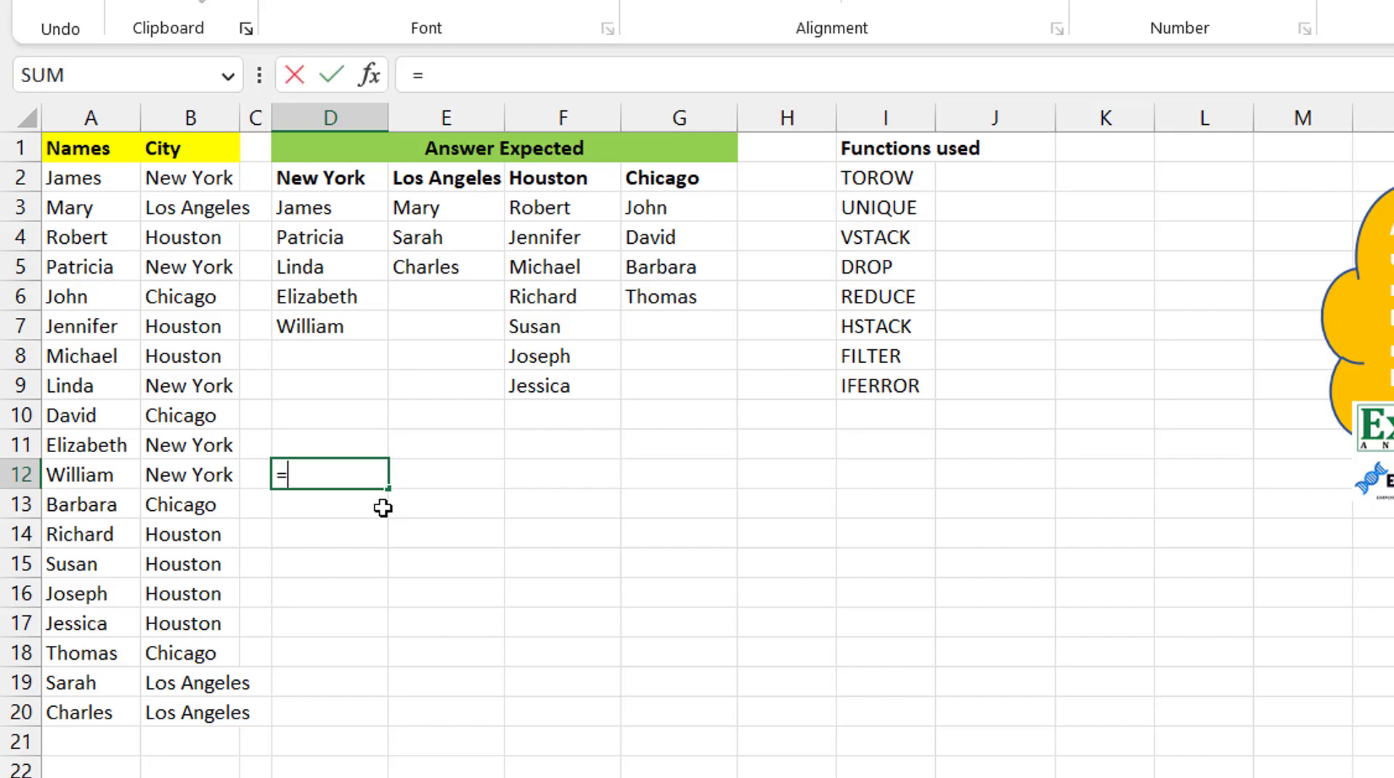
pyautogui.press('Tab')
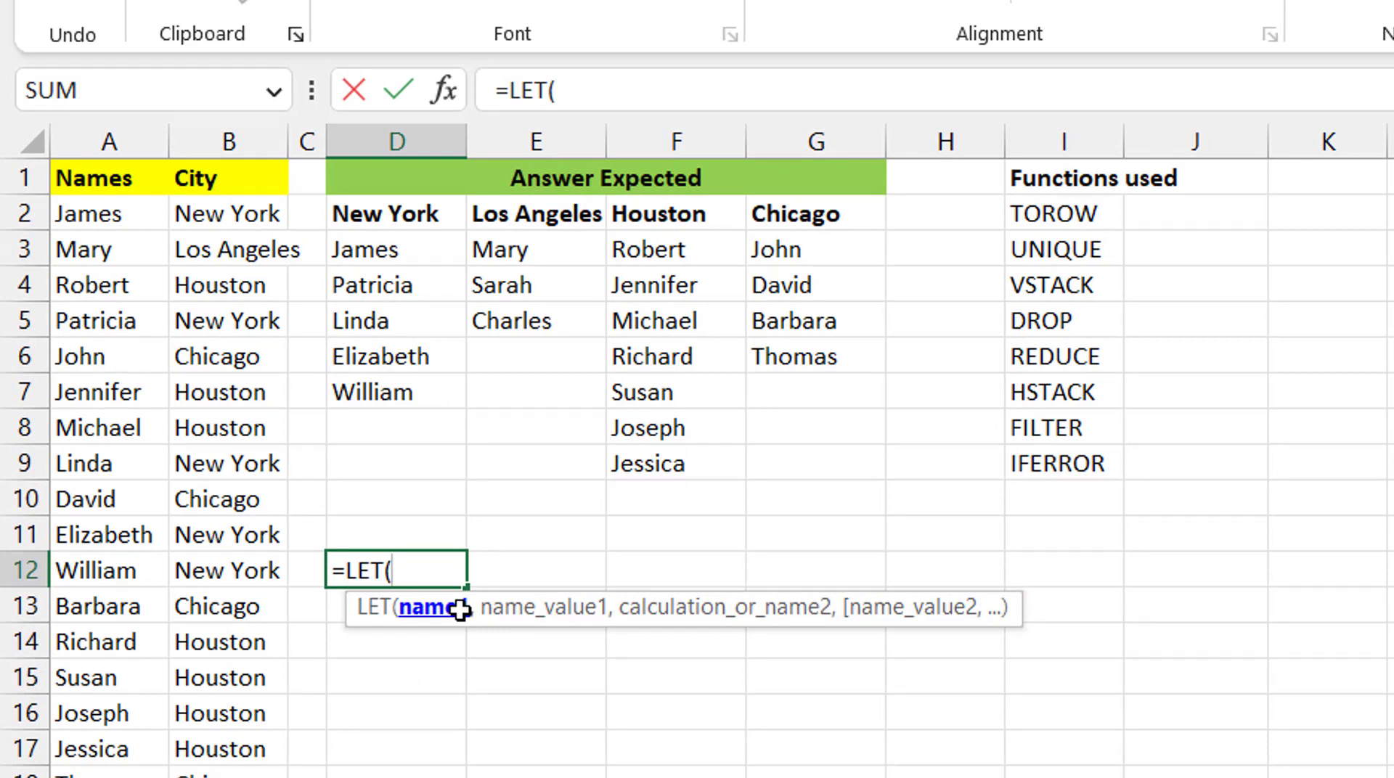
pyautogui.write('a,')
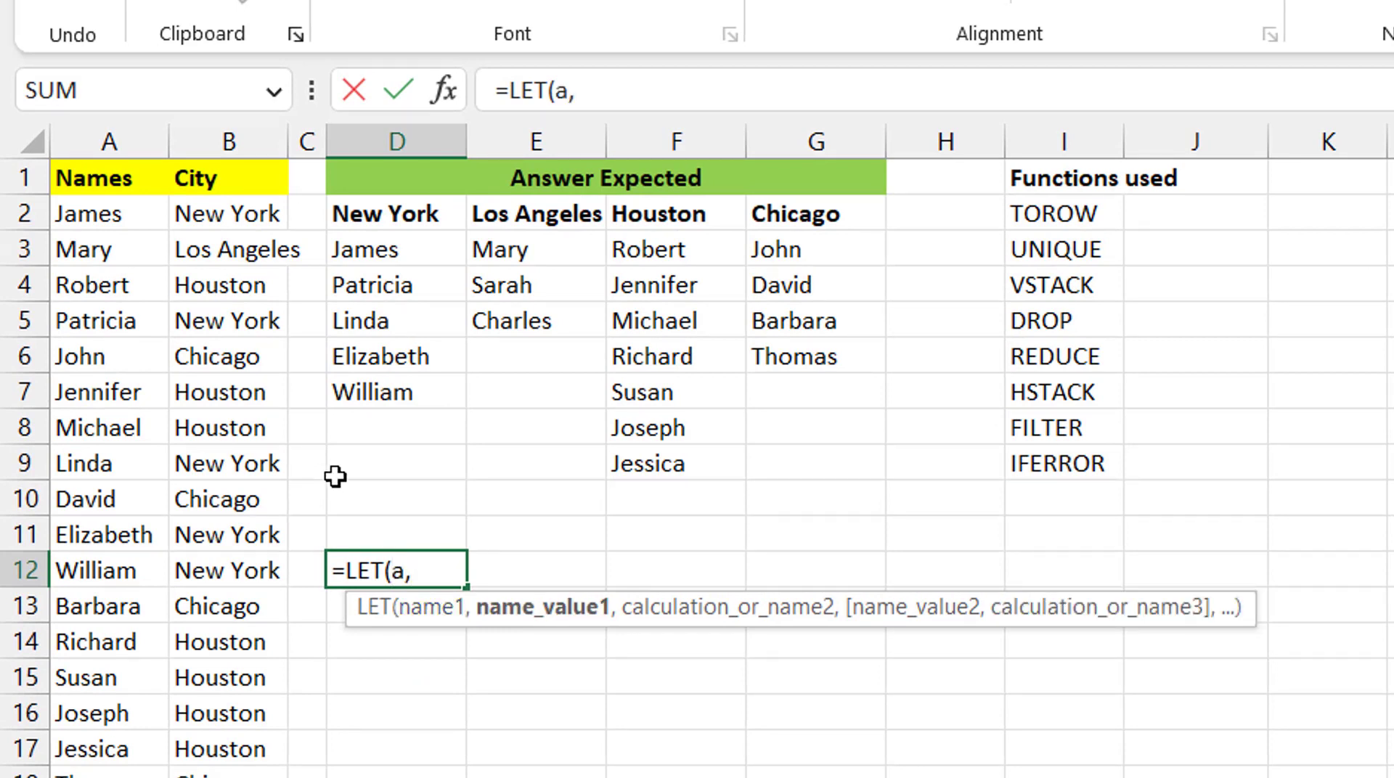
pyautogui.click(95, 213)
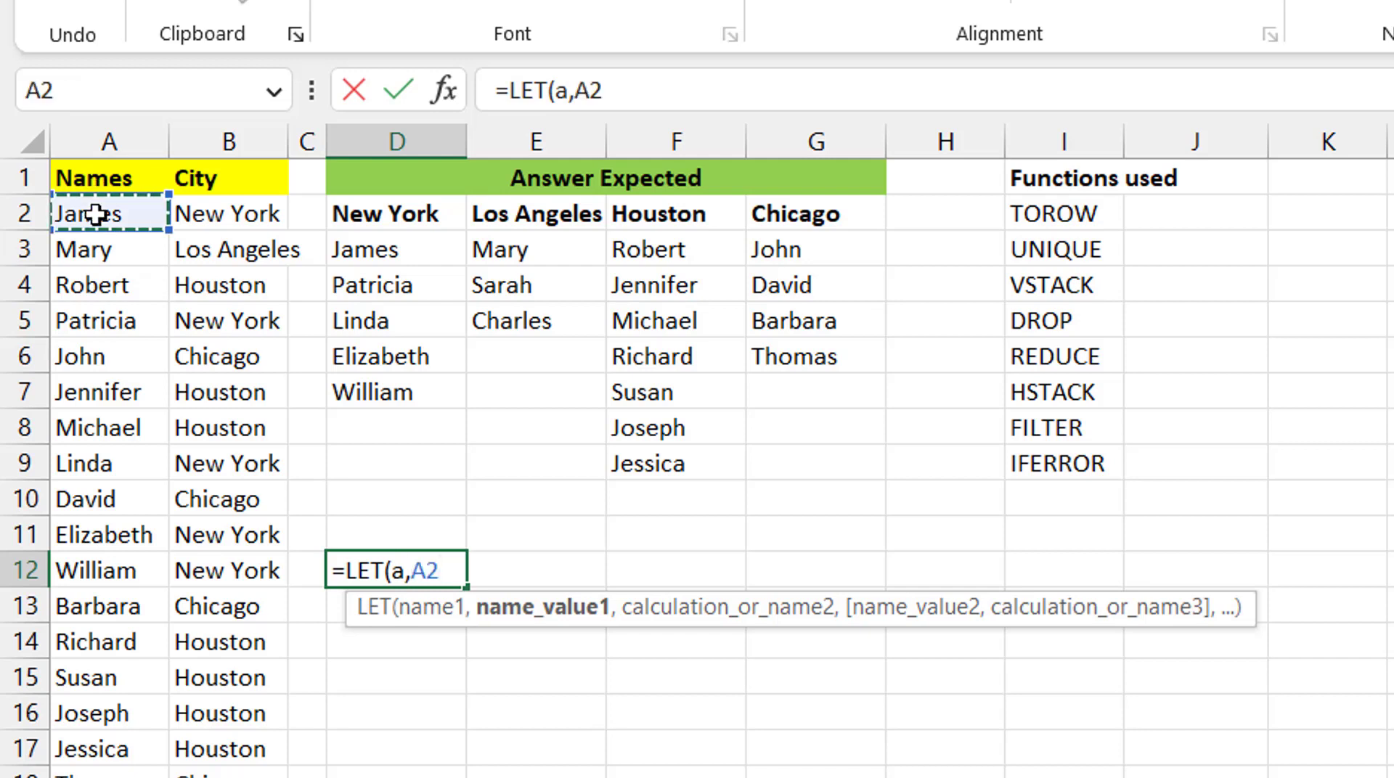
pyautogui.hotkey('ctrl', 'shift', 'Down')
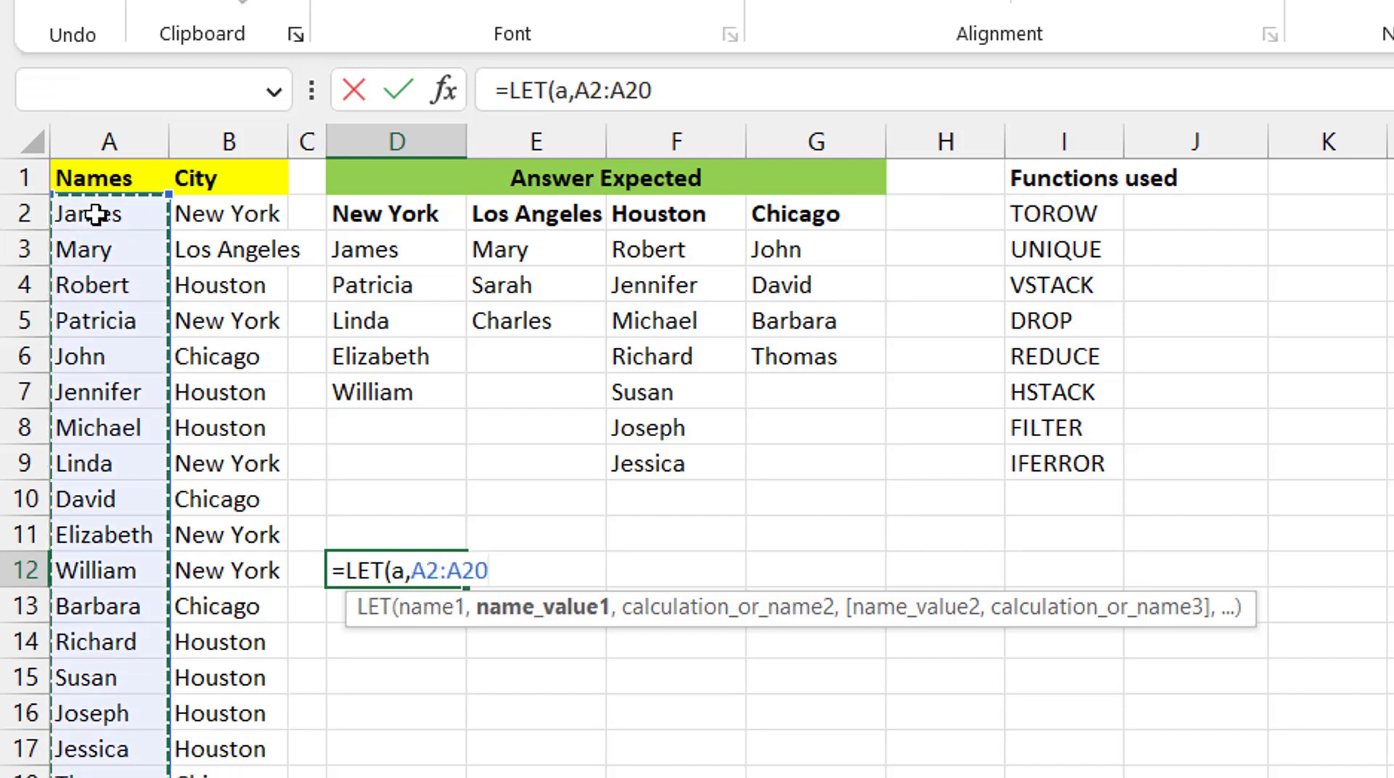
pyautogui.write(',')
pyautogui.hotkey('alt', 'Return')
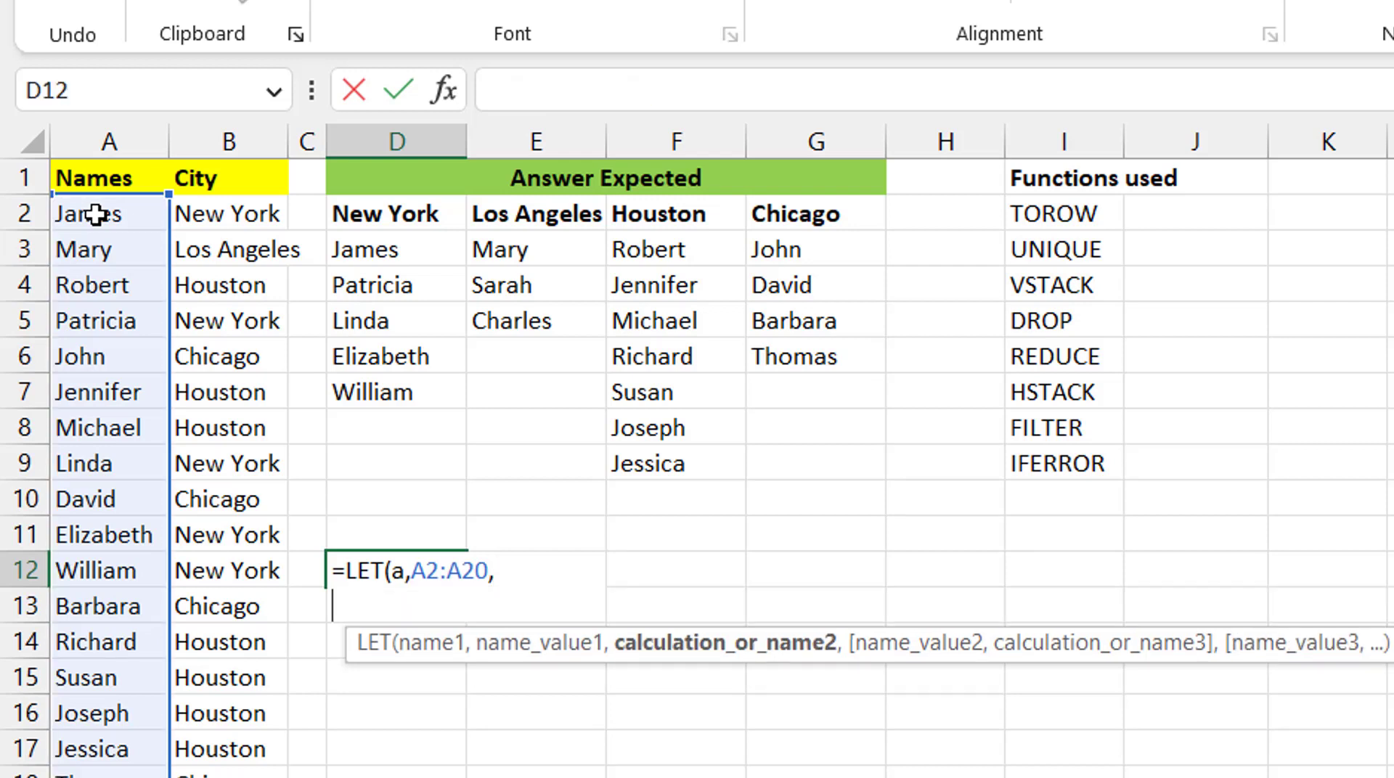
# - Assign the cities in B2:B20 to b in the D12 LET formula and return b as the result
pyautogui.write('b,')
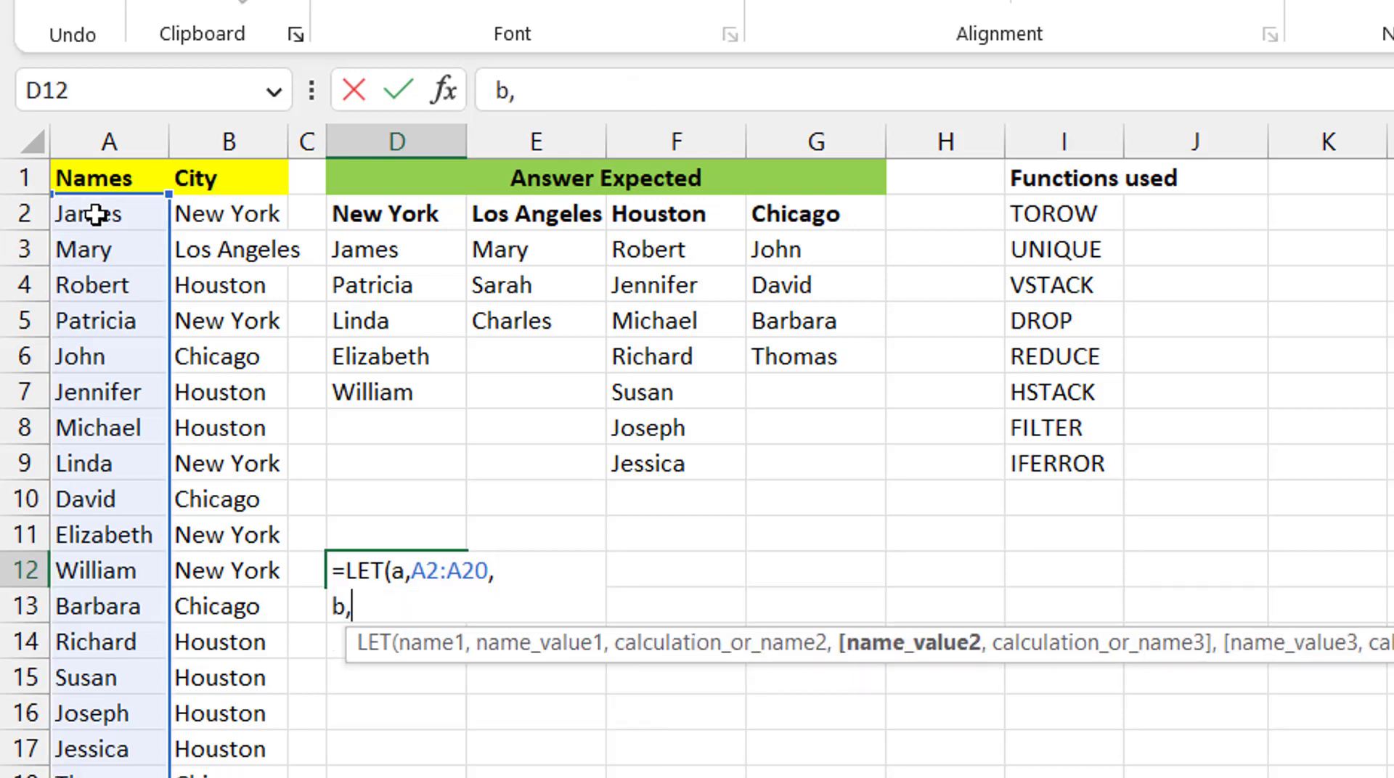
pyautogui.click(245, 215)
pyautogui.hotkey('ctrl', 'shift', 'Down')
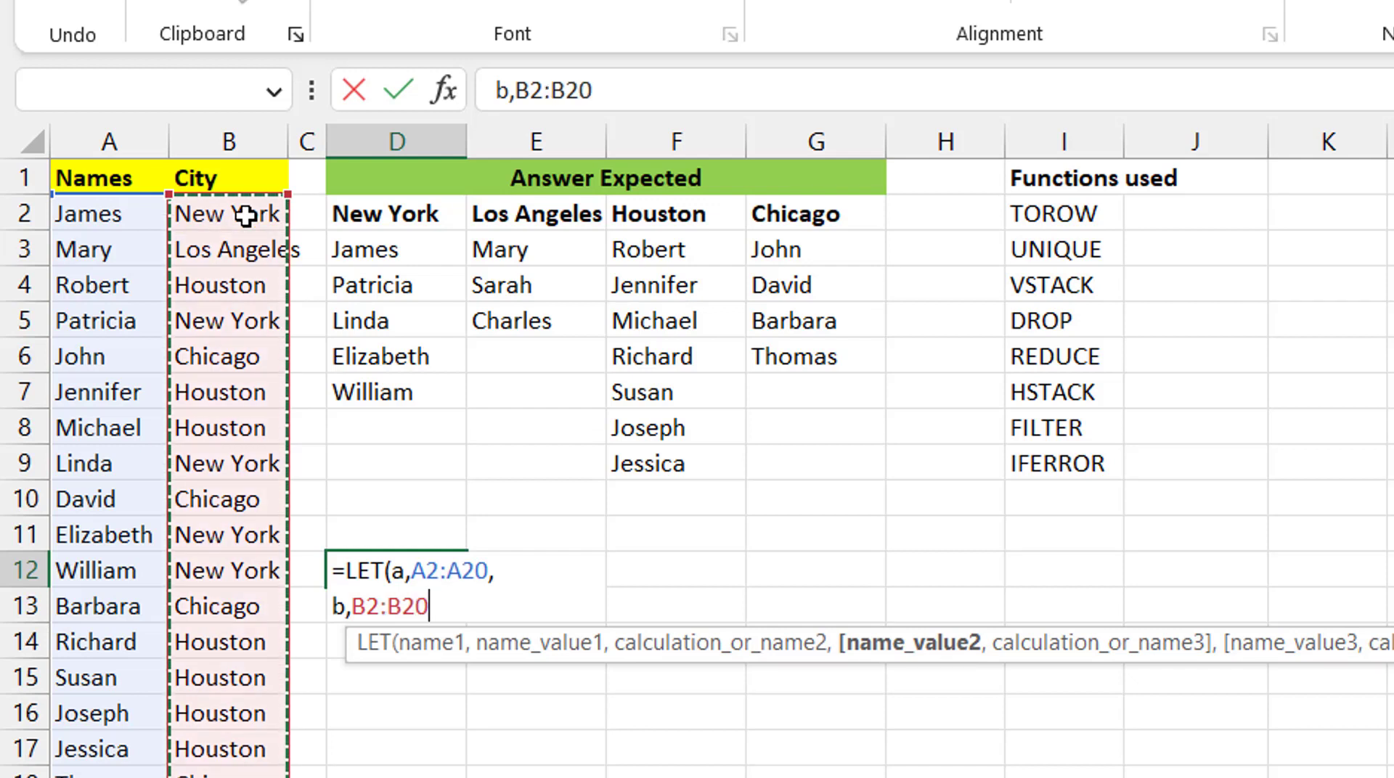
pyautogui.write(',')
pyautogui.hotkey('alt', 'Return')
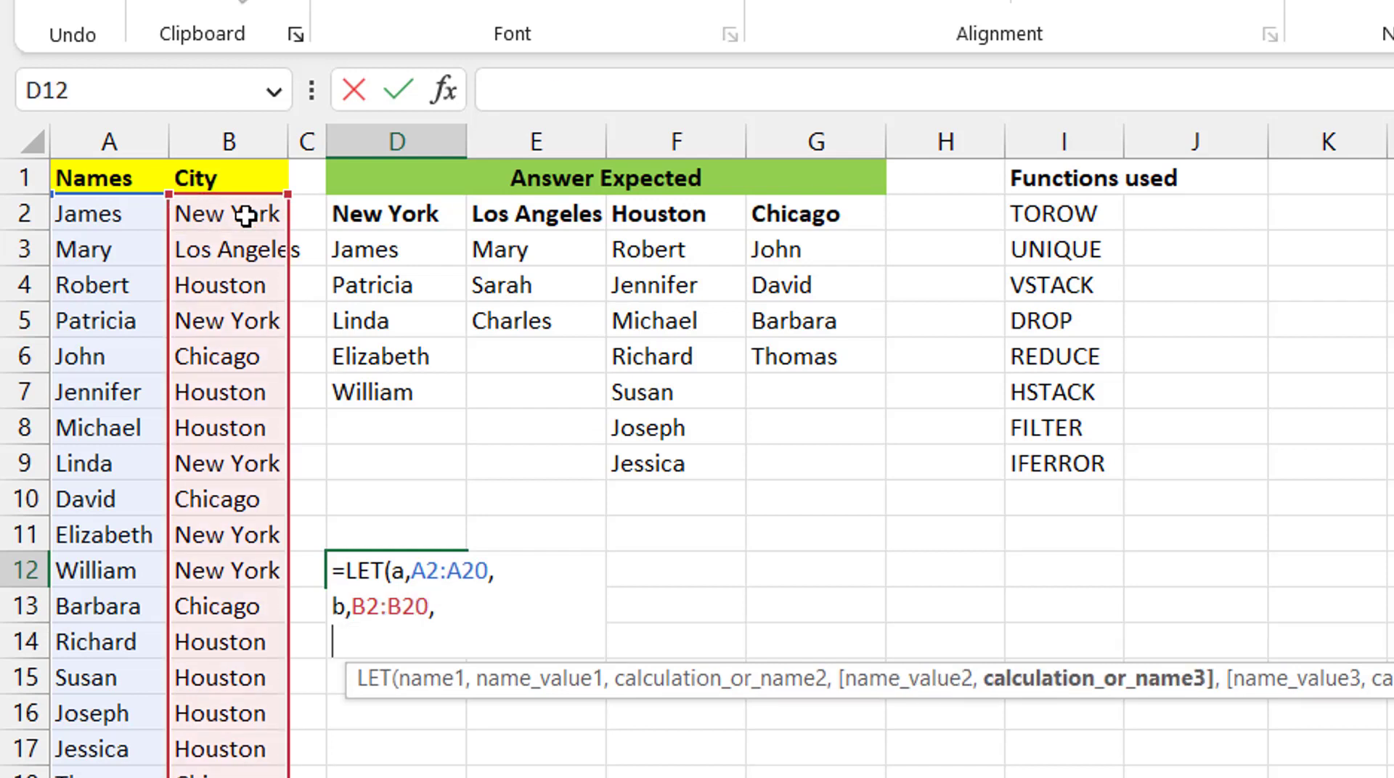
pyautogui.write('b)')
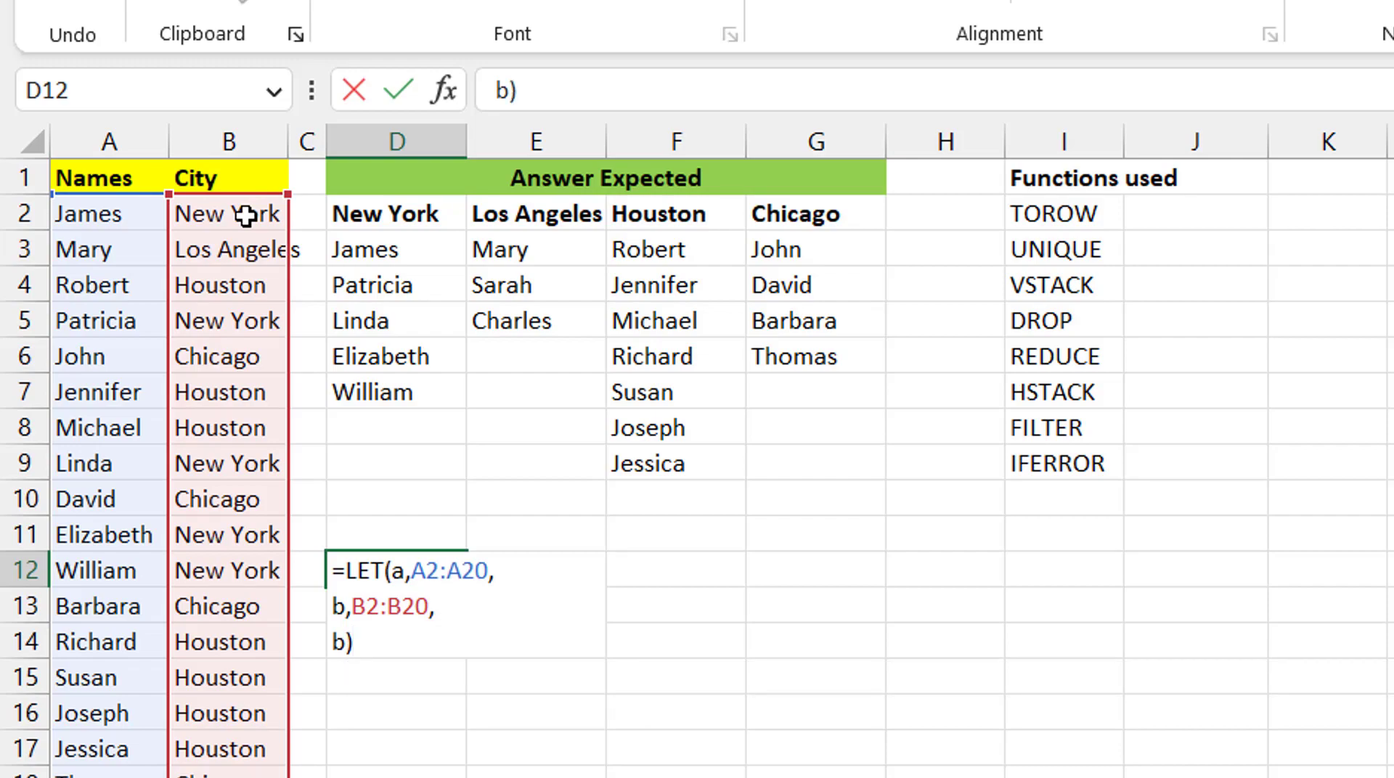
pyautogui.press('Return')
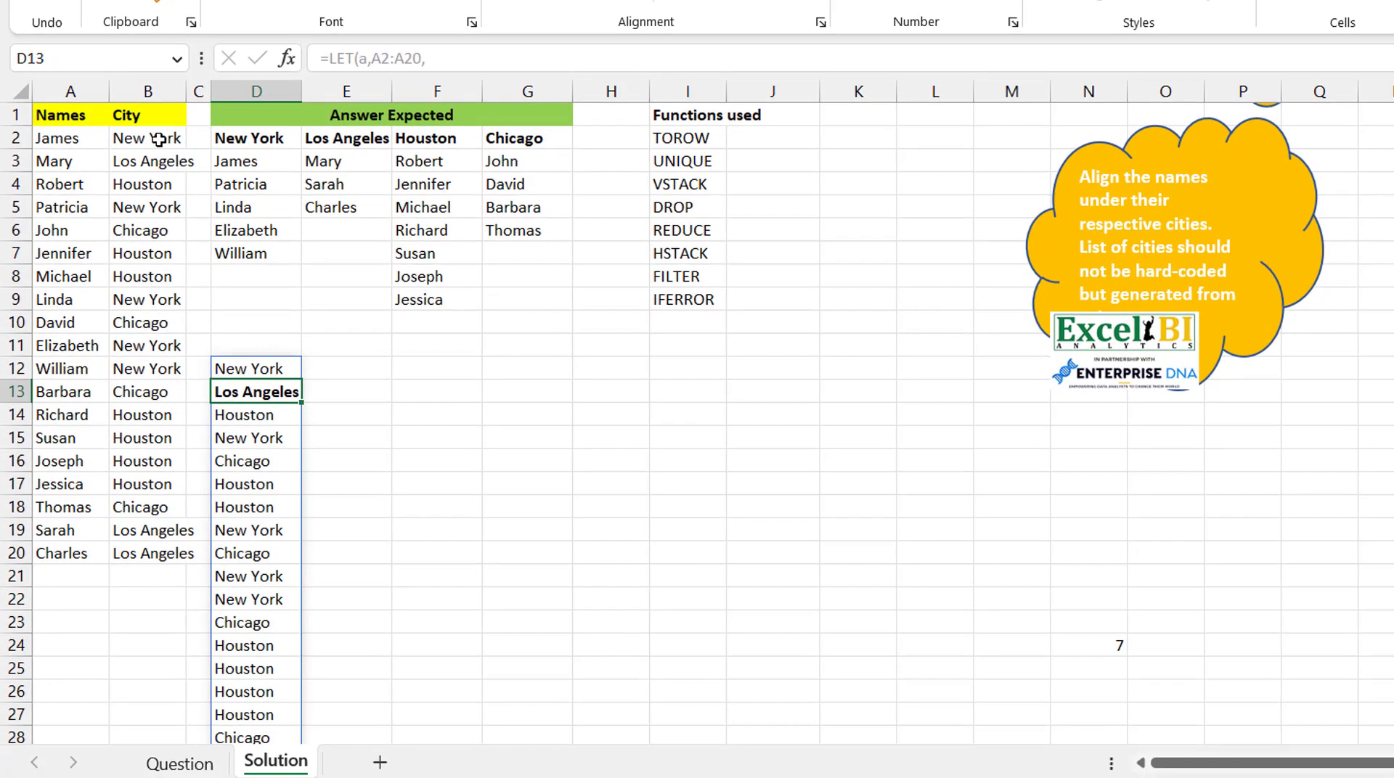
# - Expand the formula bar for D12 and remove the final b that the LET formula returns
pyautogui.press('Up')
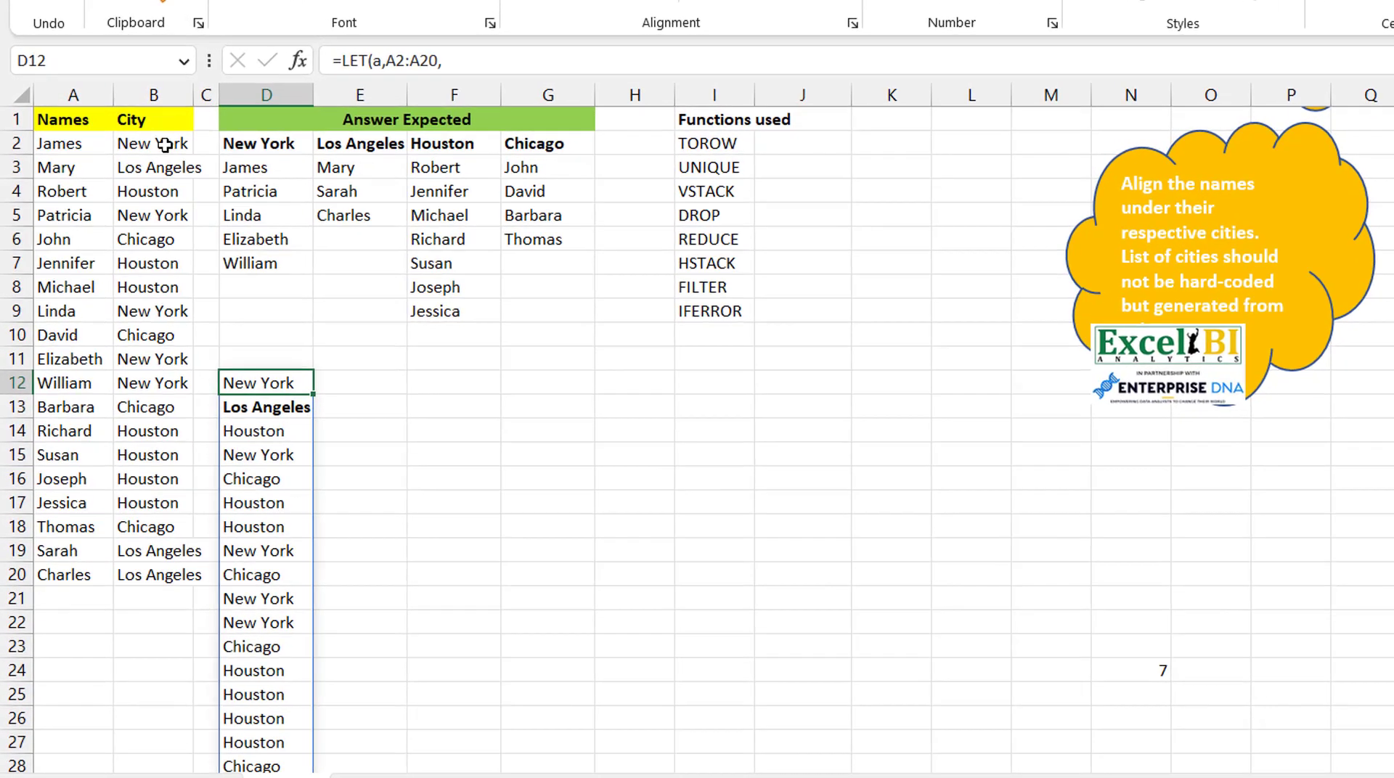
pyautogui.hotkey('ctrl', 'shift', 'u')
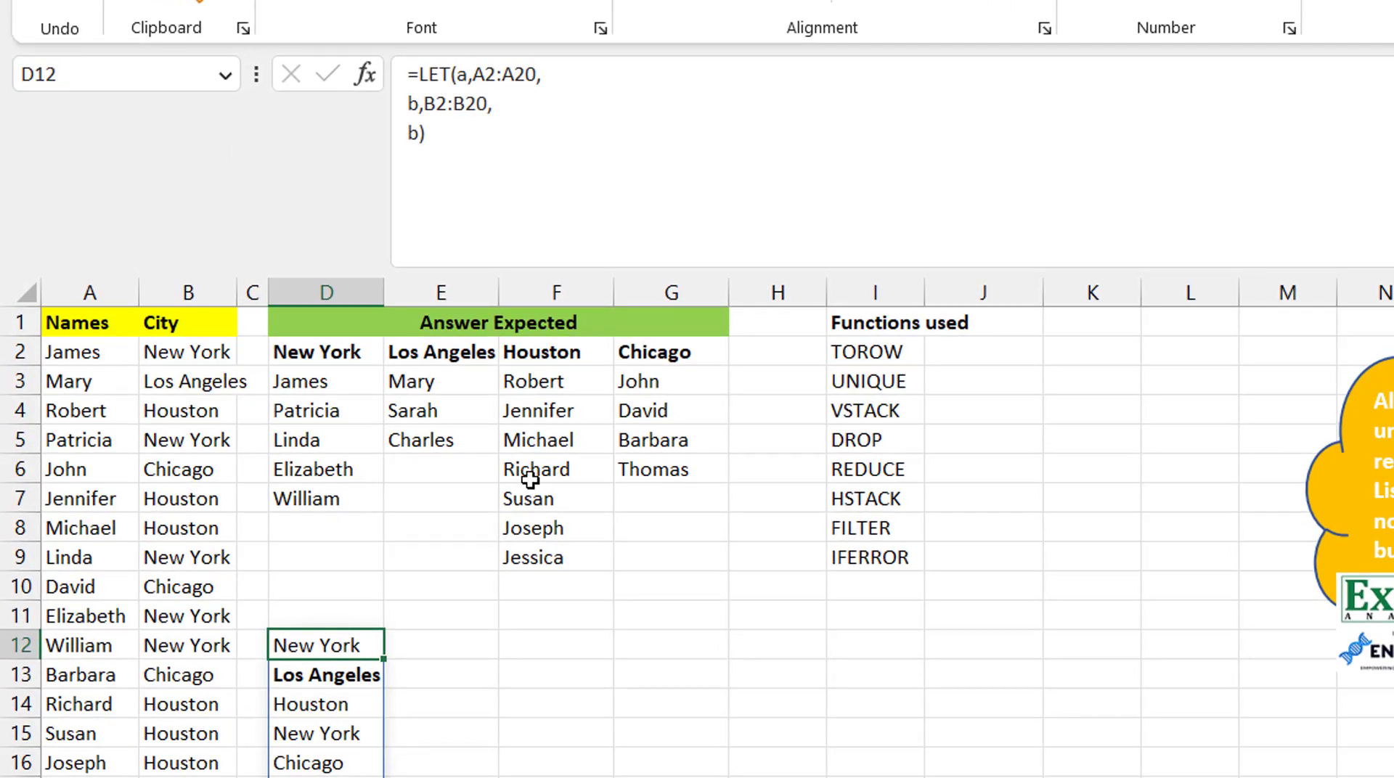
pyautogui.press('F2')
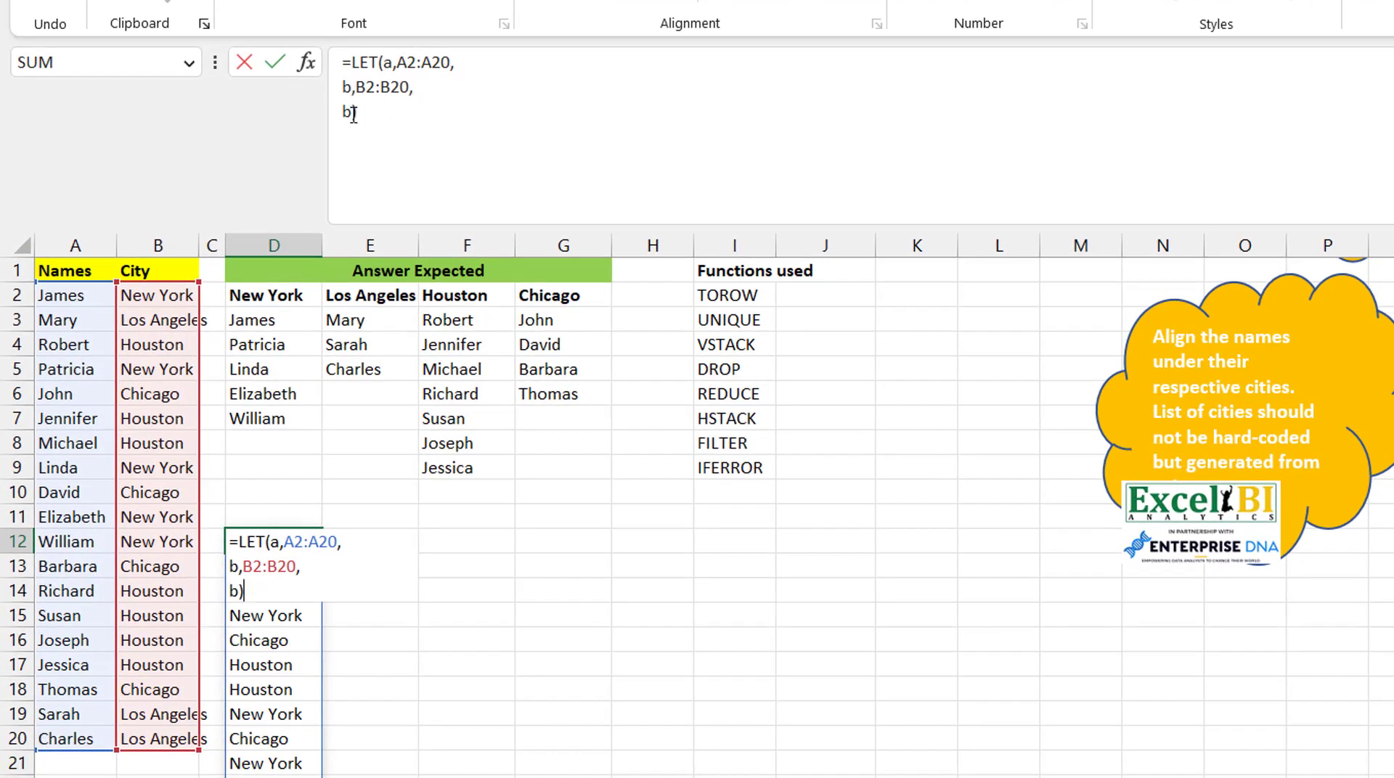
pyautogui.click(353, 114)
pyautogui.press('BackSpace')
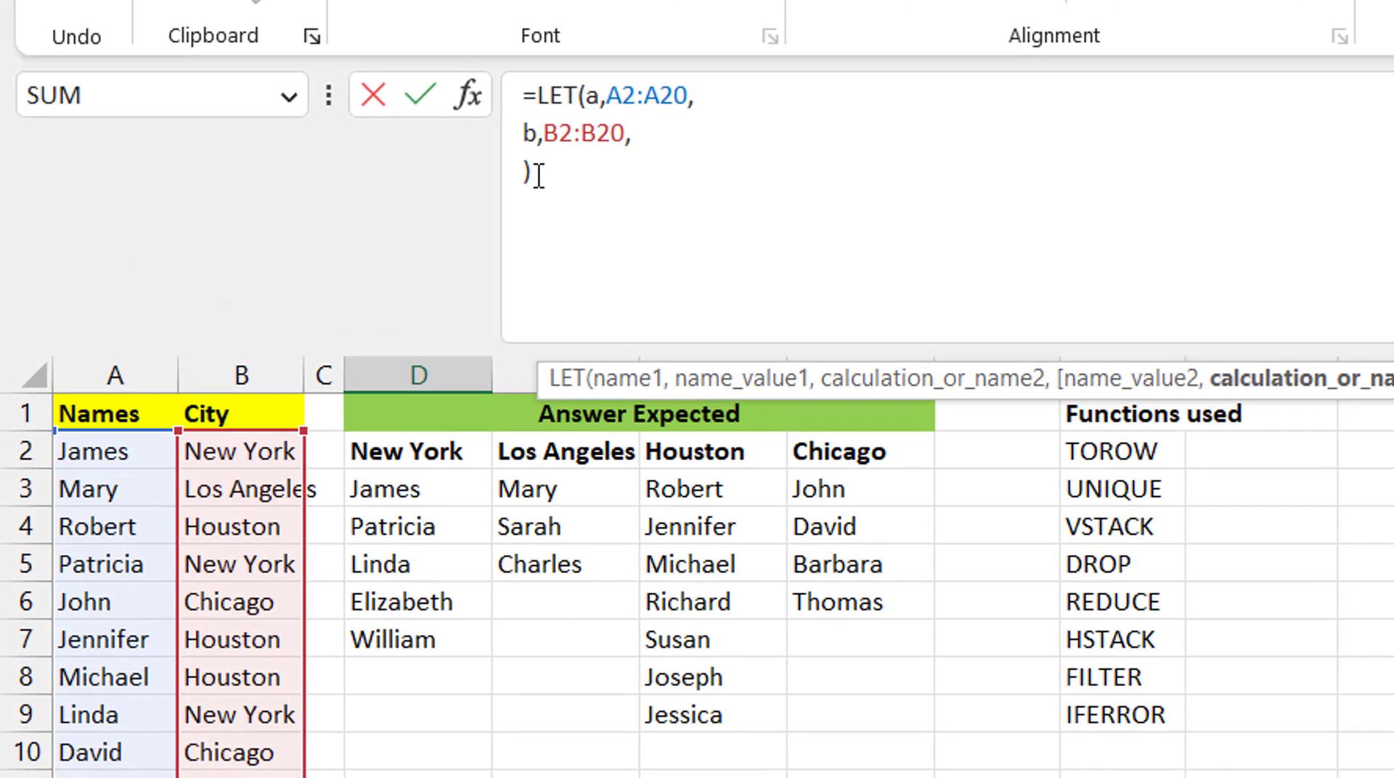
# - Add a variable c defined as UNIQUE(b) to the LET formula and return c
pyautogui.write('c')
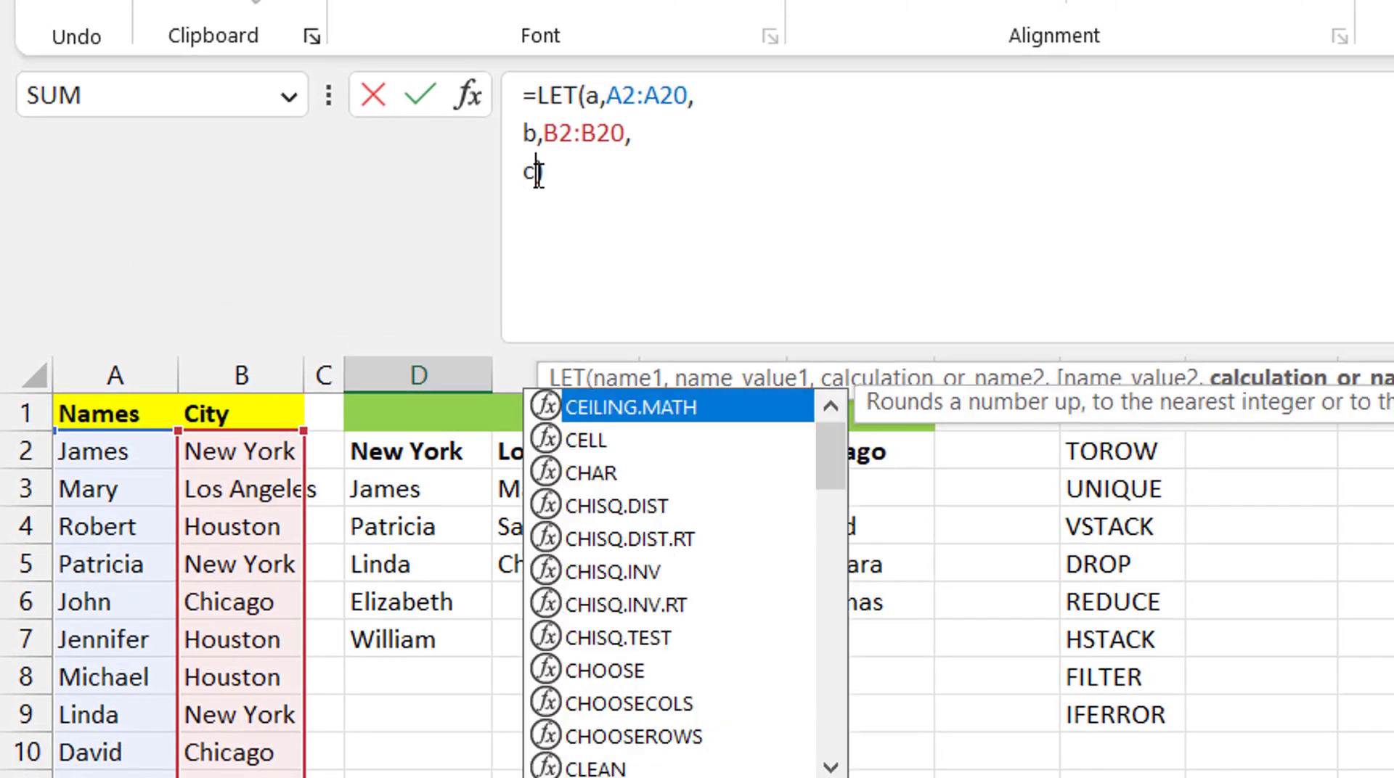
pyautogui.press('Escape')
pyautogui.write('uniqu')
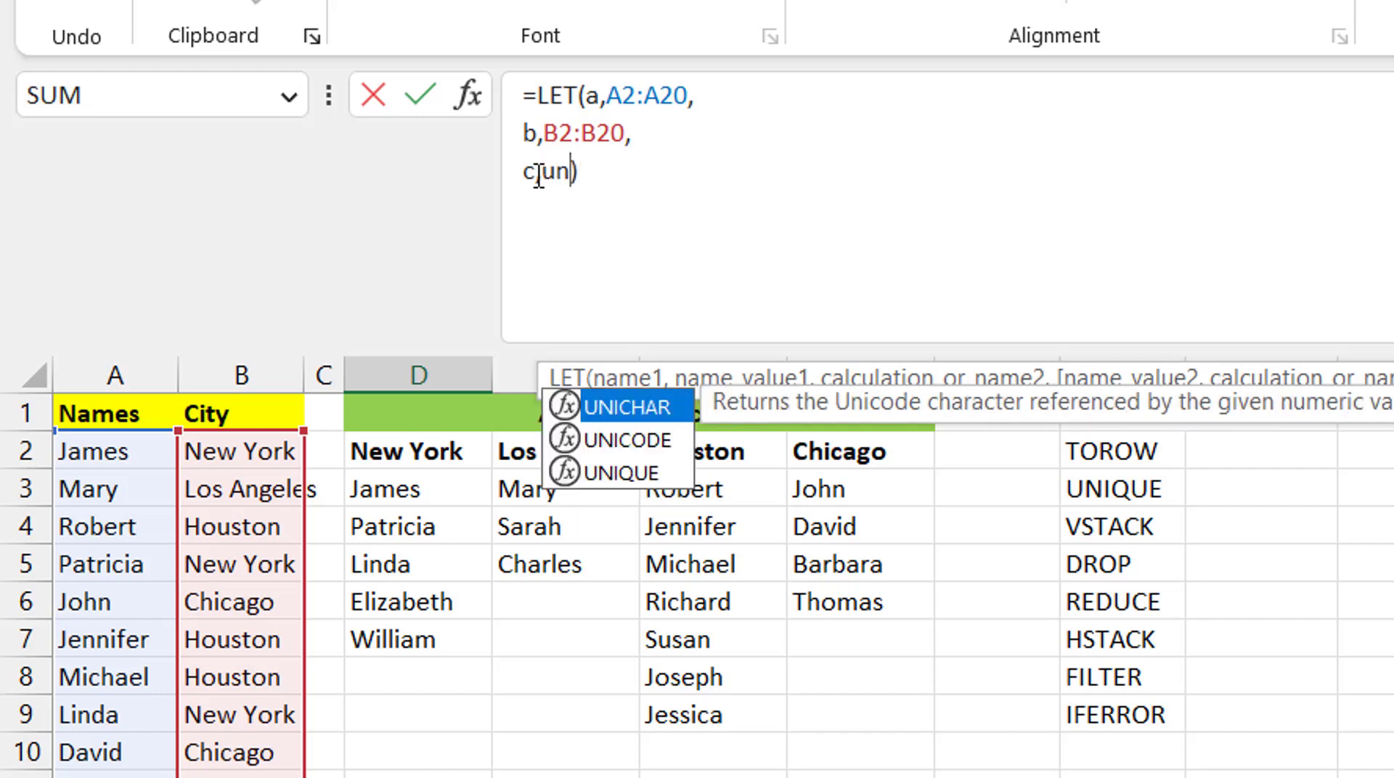
pyautogui.press('Tab')
pyautogui.click(538, 176)
pyautogui.write(', ')
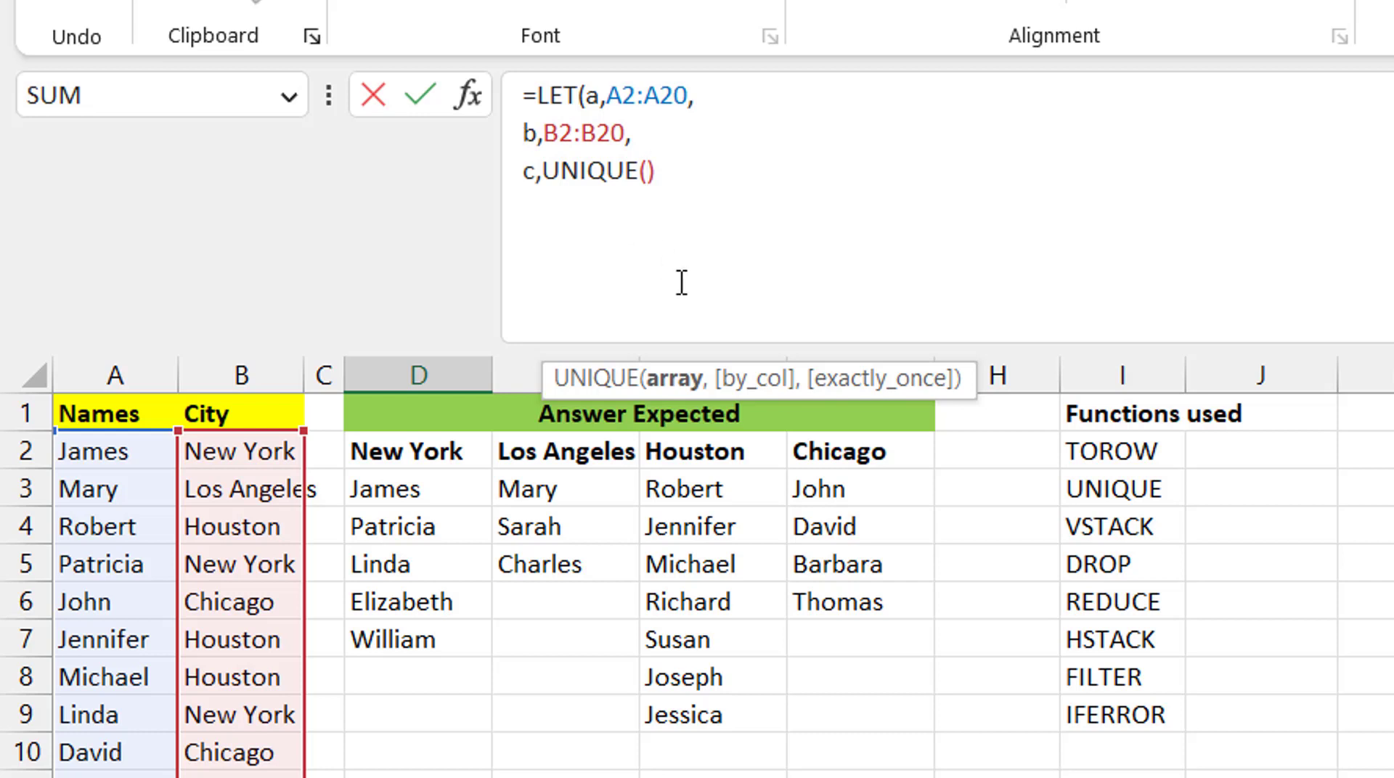
pyautogui.write('b')
pyautogui.press('Right')
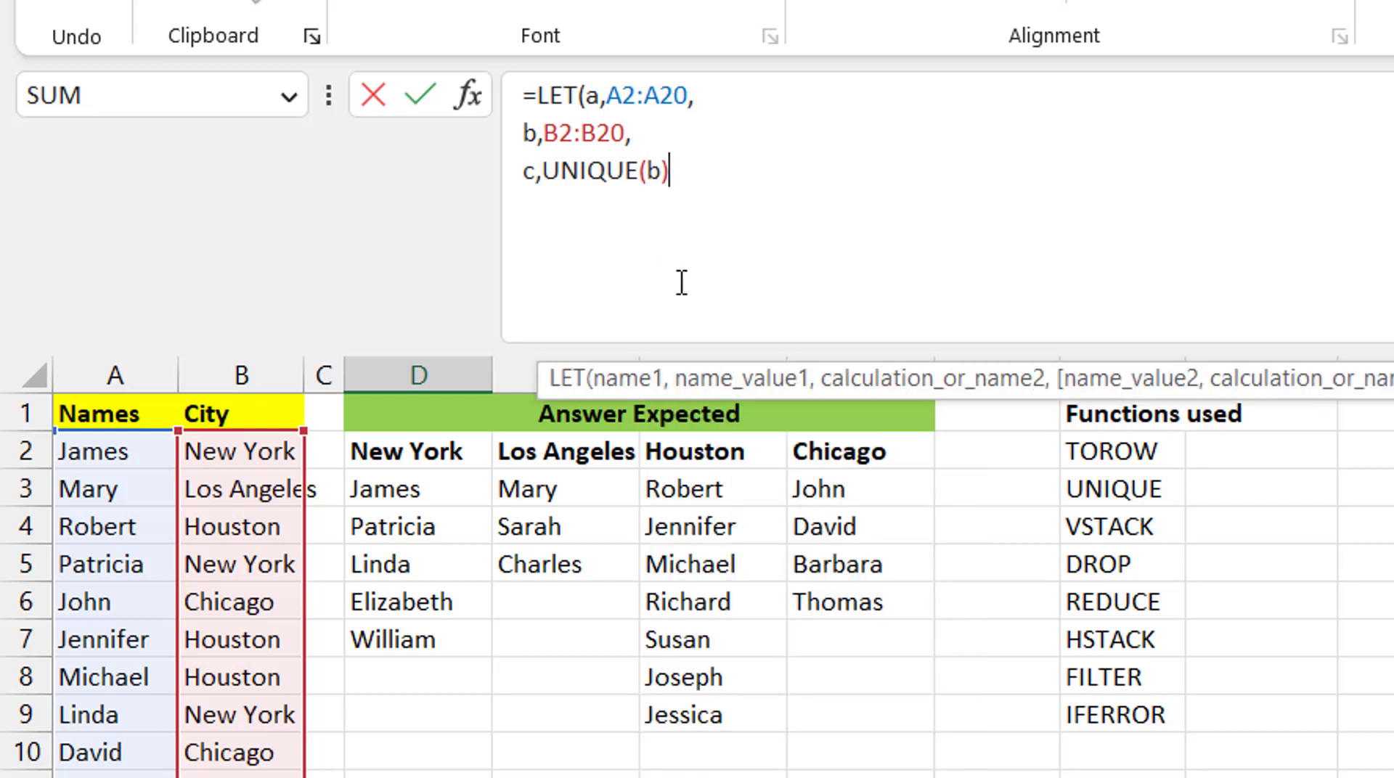
pyautogui.write(',c')
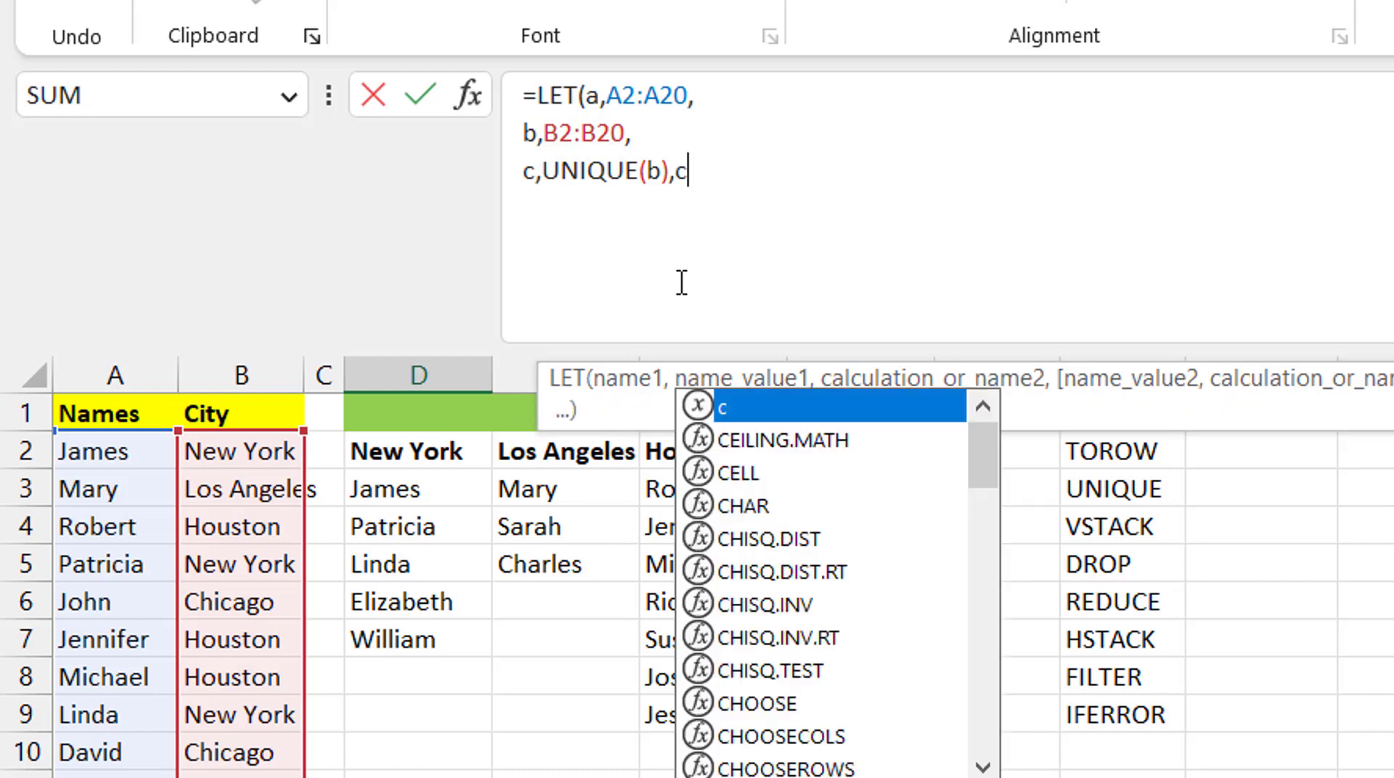
pyautogui.write(')')
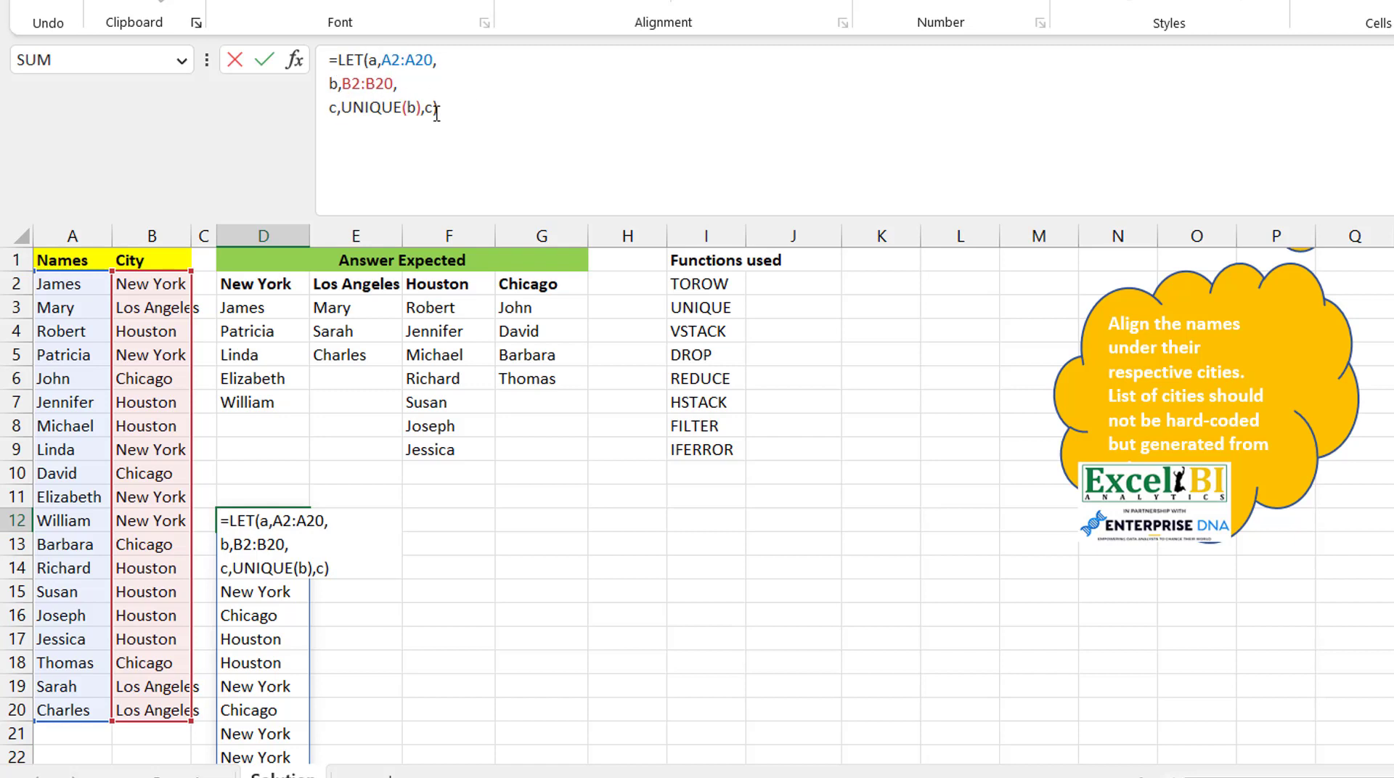
pyautogui.press('Return')
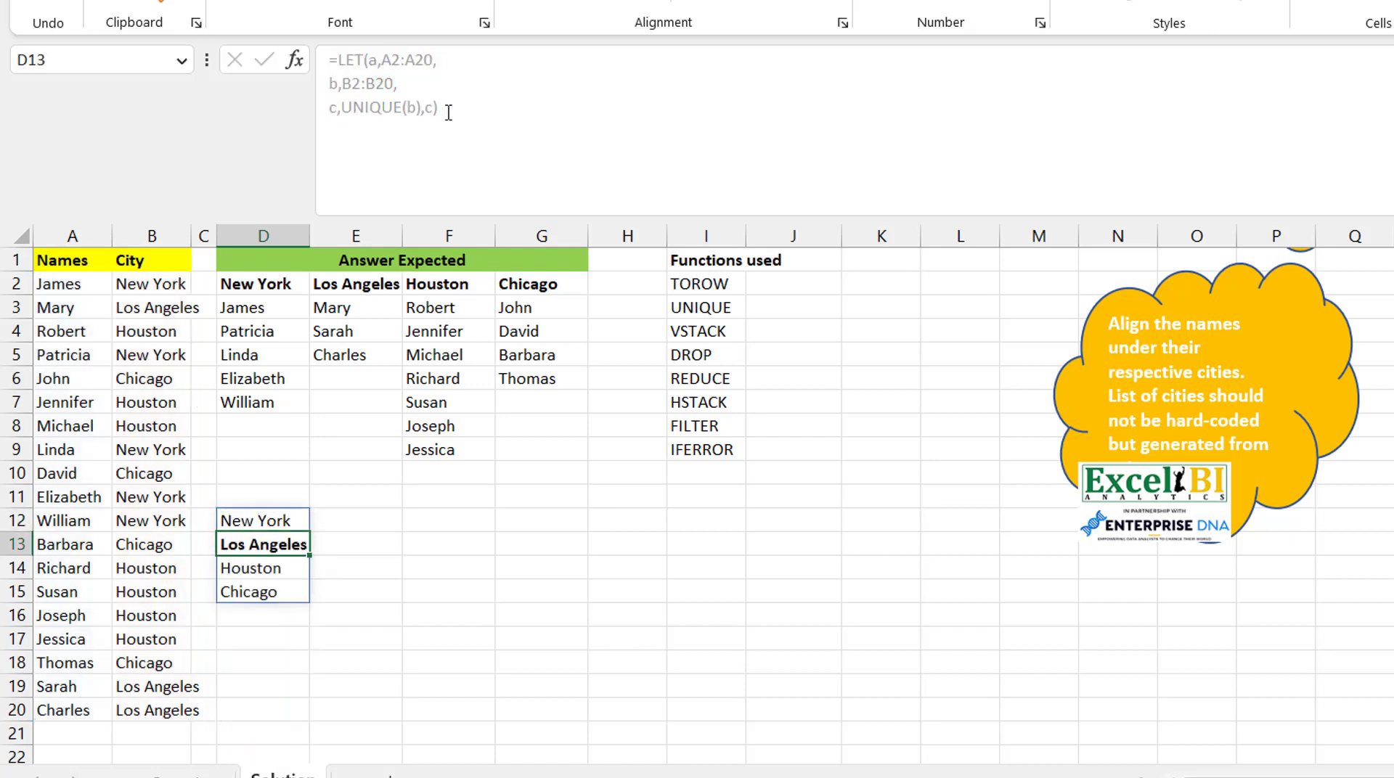
# - Wrap UNIQUE(b) in TOROW within the D12 formula so the unique cities spill across a row
pyautogui.press('Up')
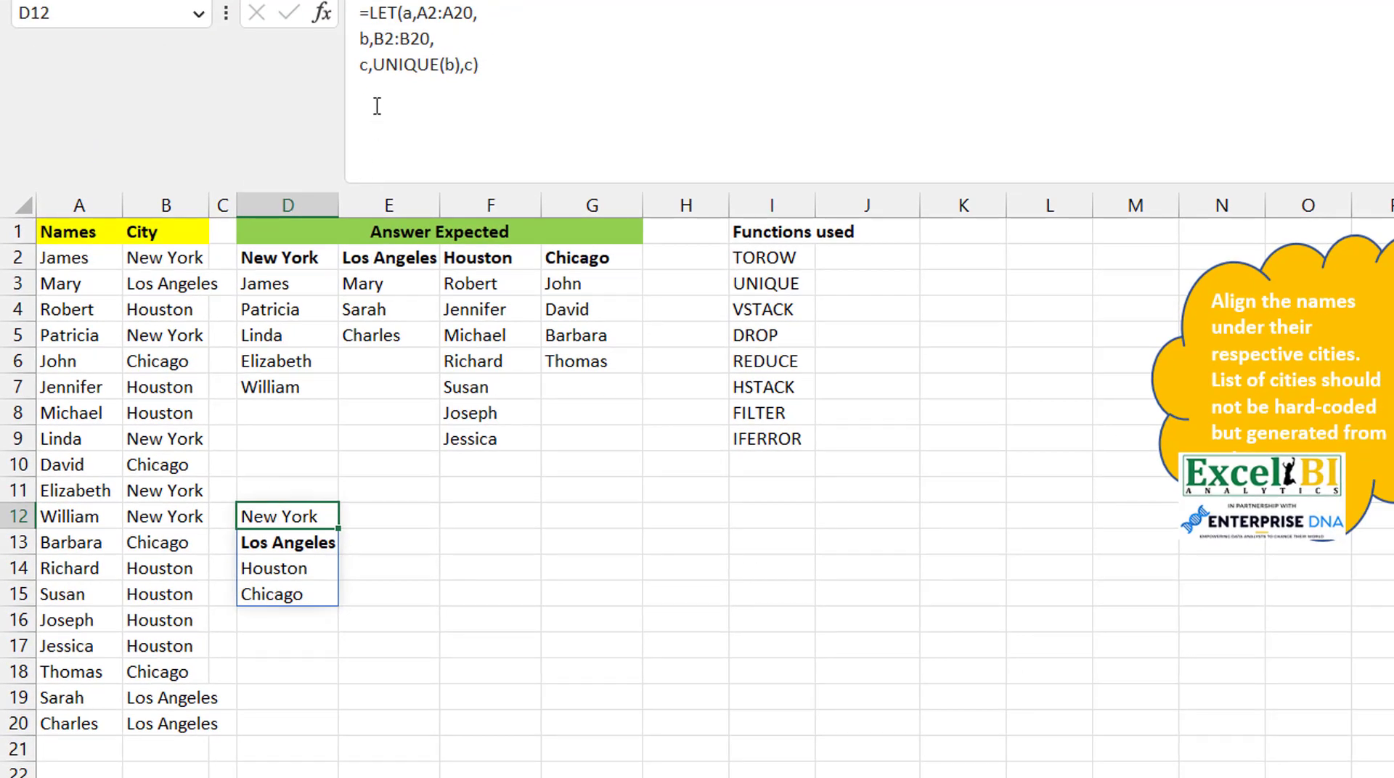
pyautogui.click(378, 73)
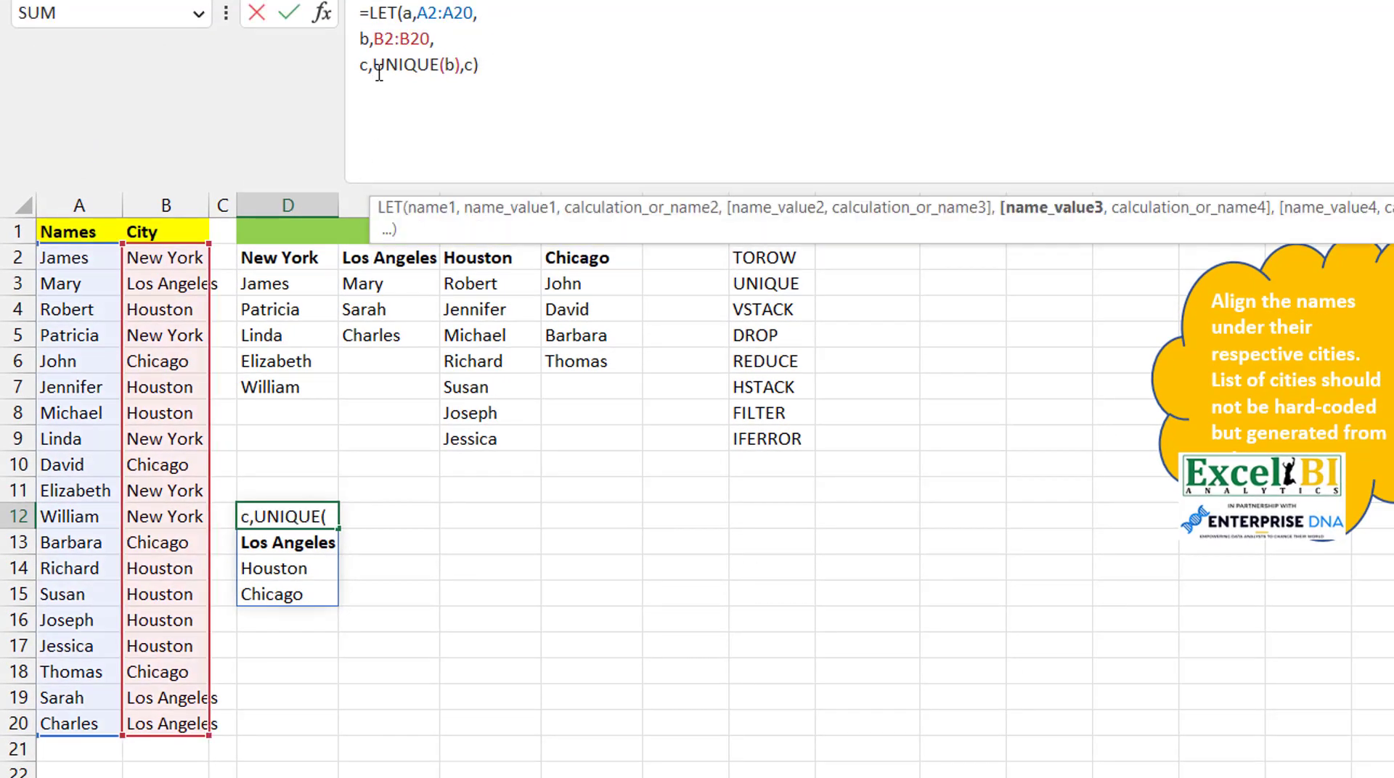
pyautogui.write('torow')
pyautogui.press('Tab')
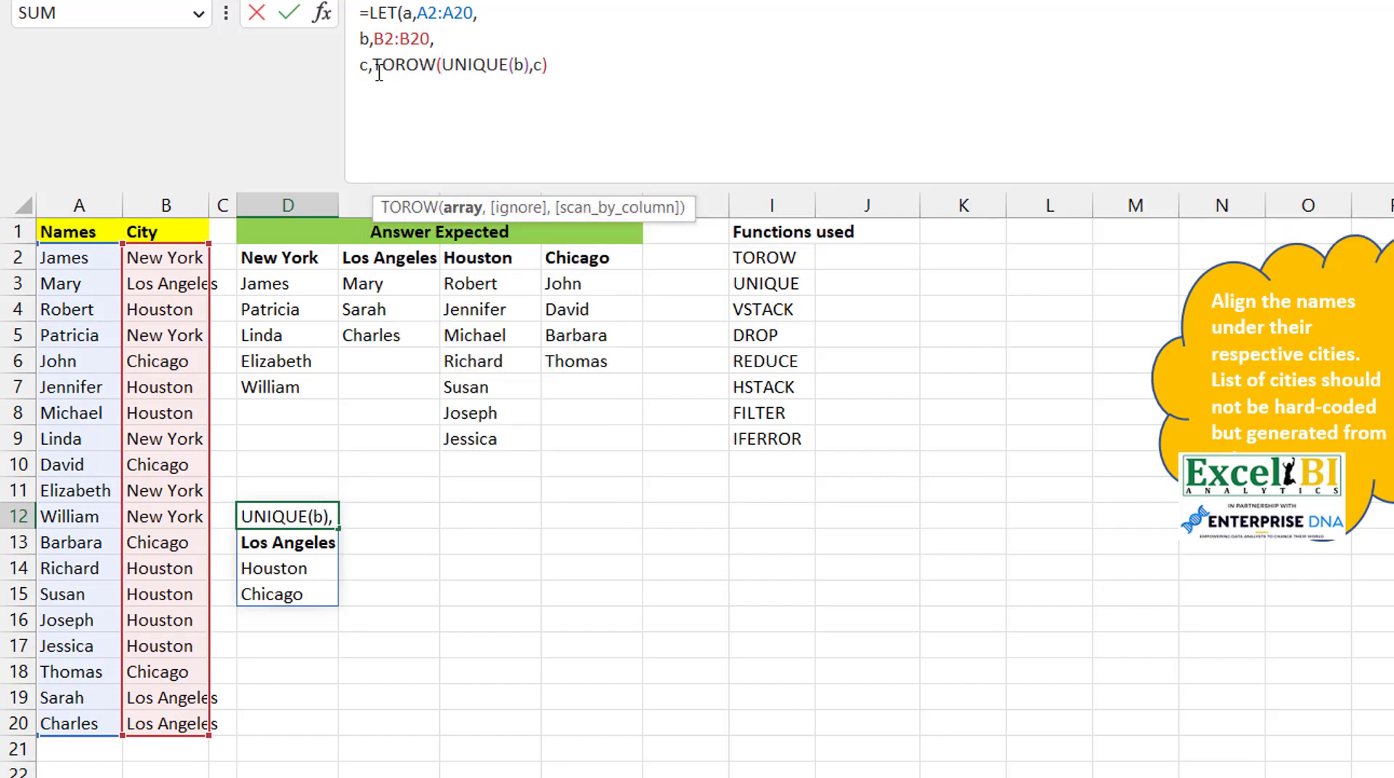
pyautogui.click(524, 66)
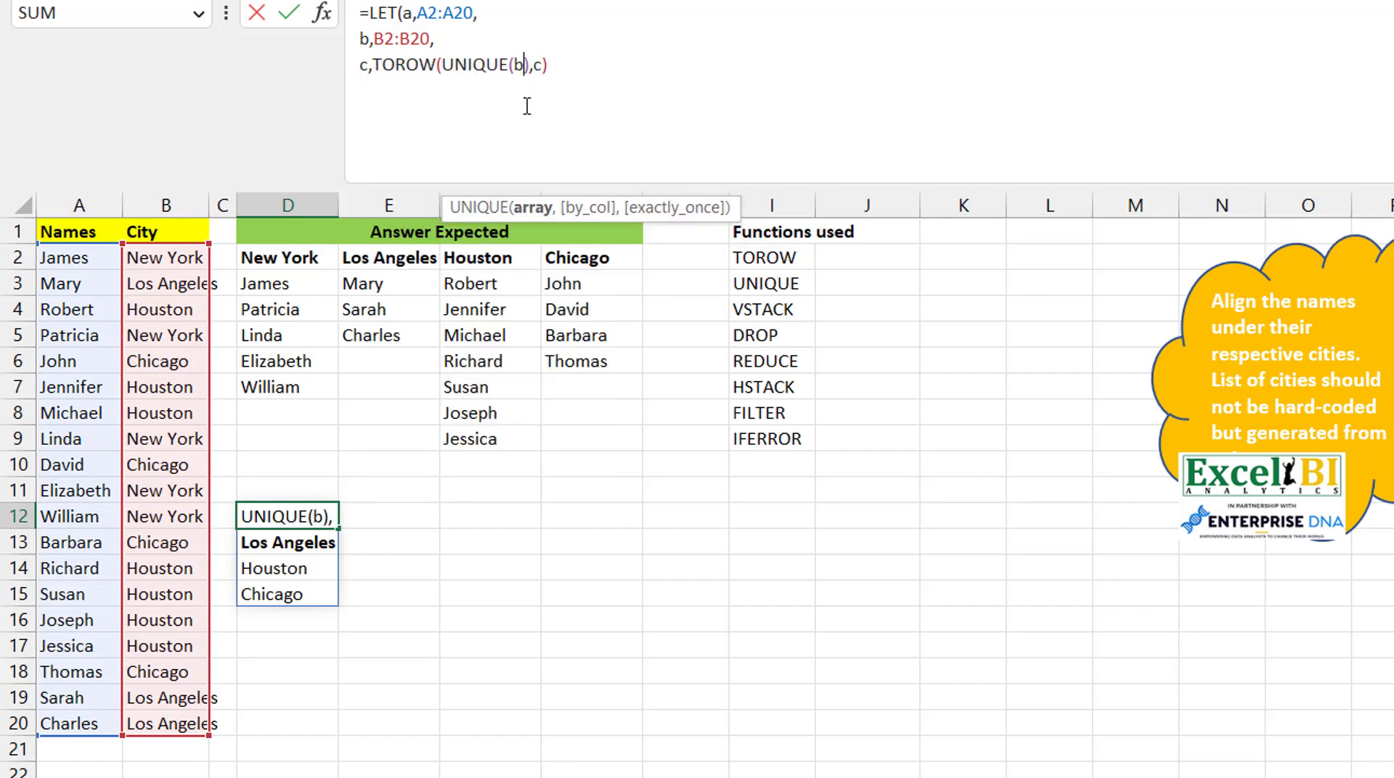
pyautogui.press('Right')
pyautogui.write(')')
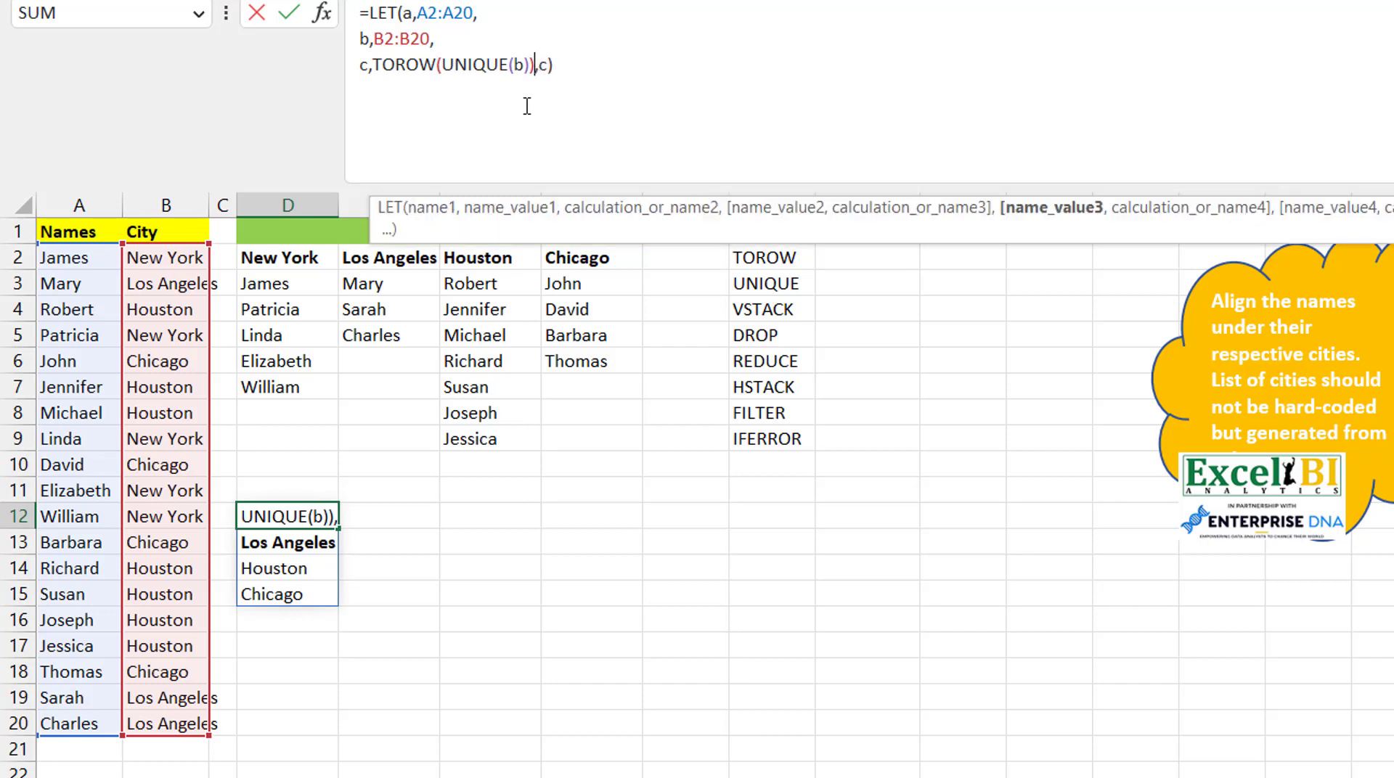
pyautogui.press('Return')
# - Replace the returned c with a REDUCE call on a new line, using "" as initial value and c as array
pyautogui.press('Up')
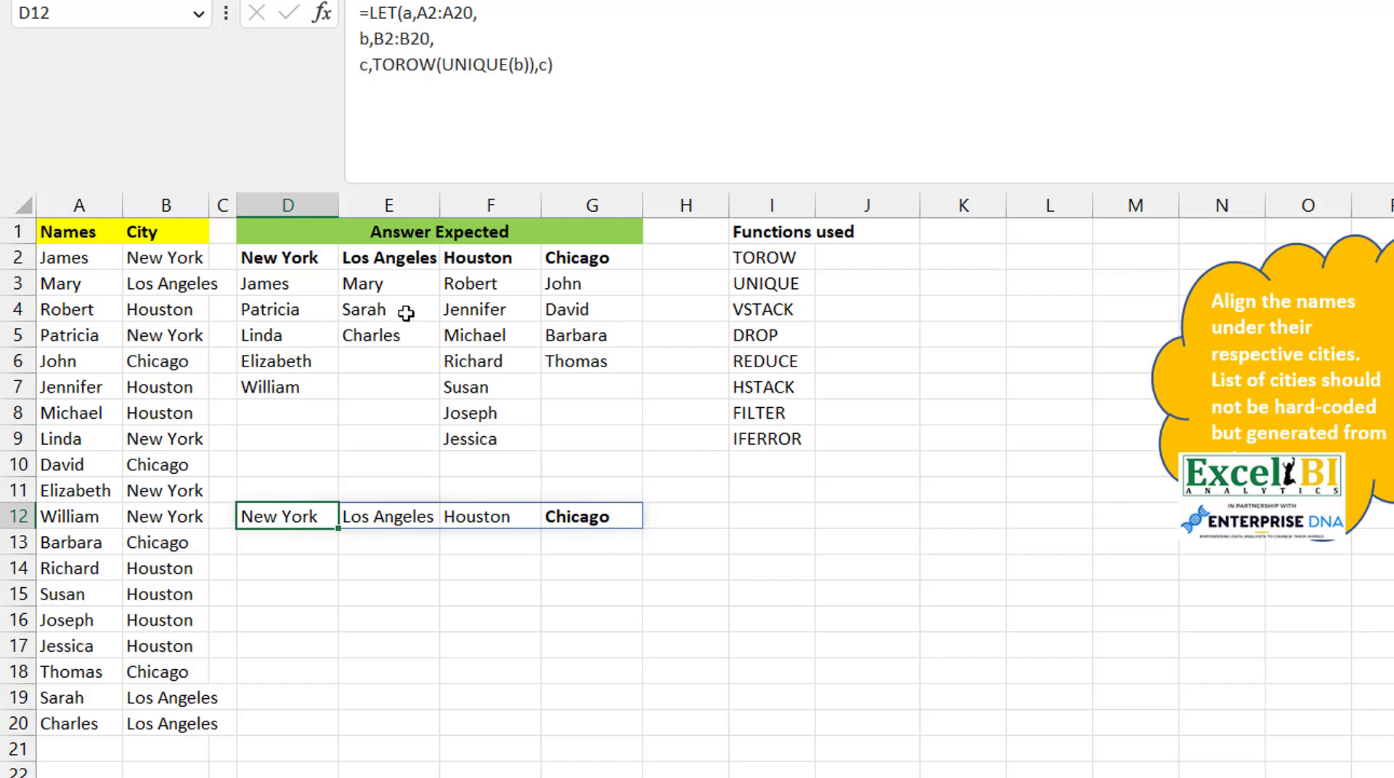
pyautogui.click(580, 67)
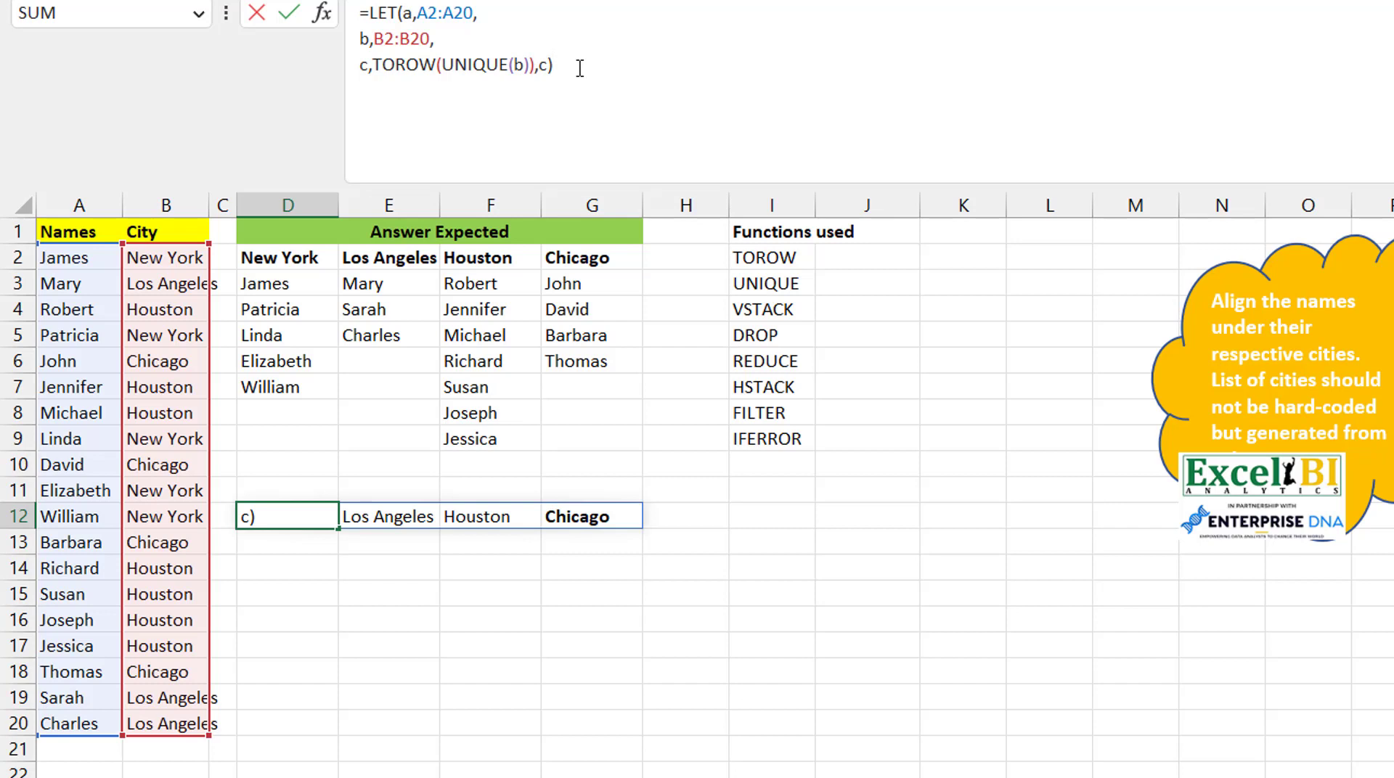
pyautogui.press('BackSpace')
pyautogui.press('BackSpace')
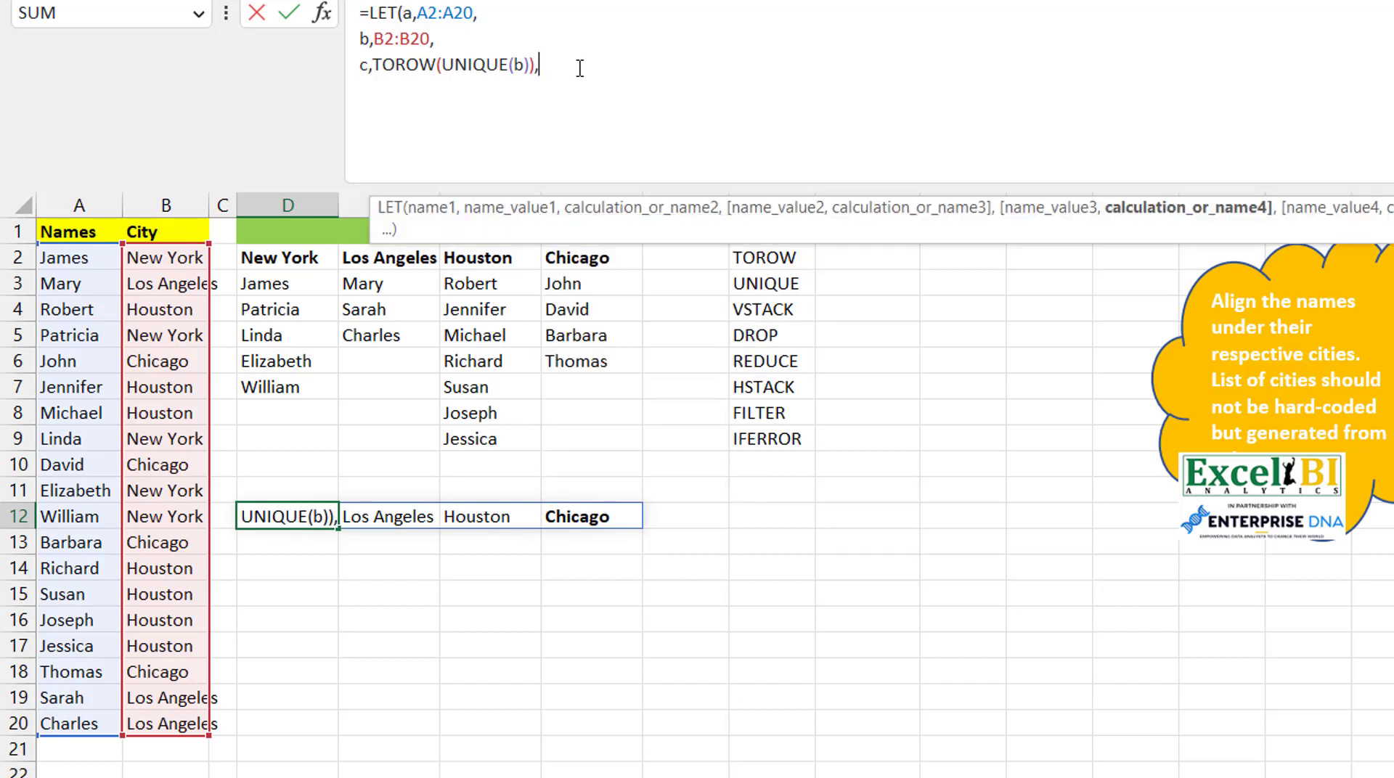
pyautogui.hotkey('alt', 'Return')
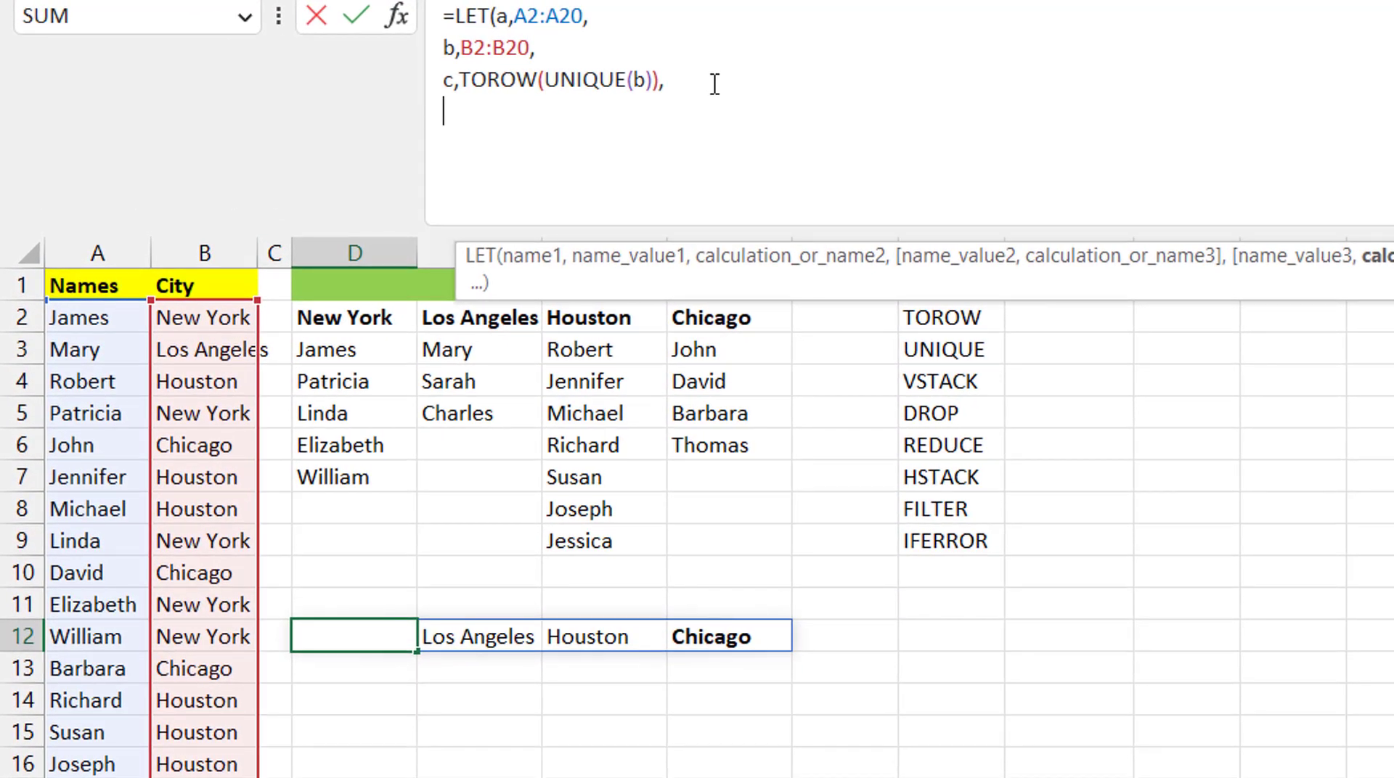
pyautogui.write('reduce')
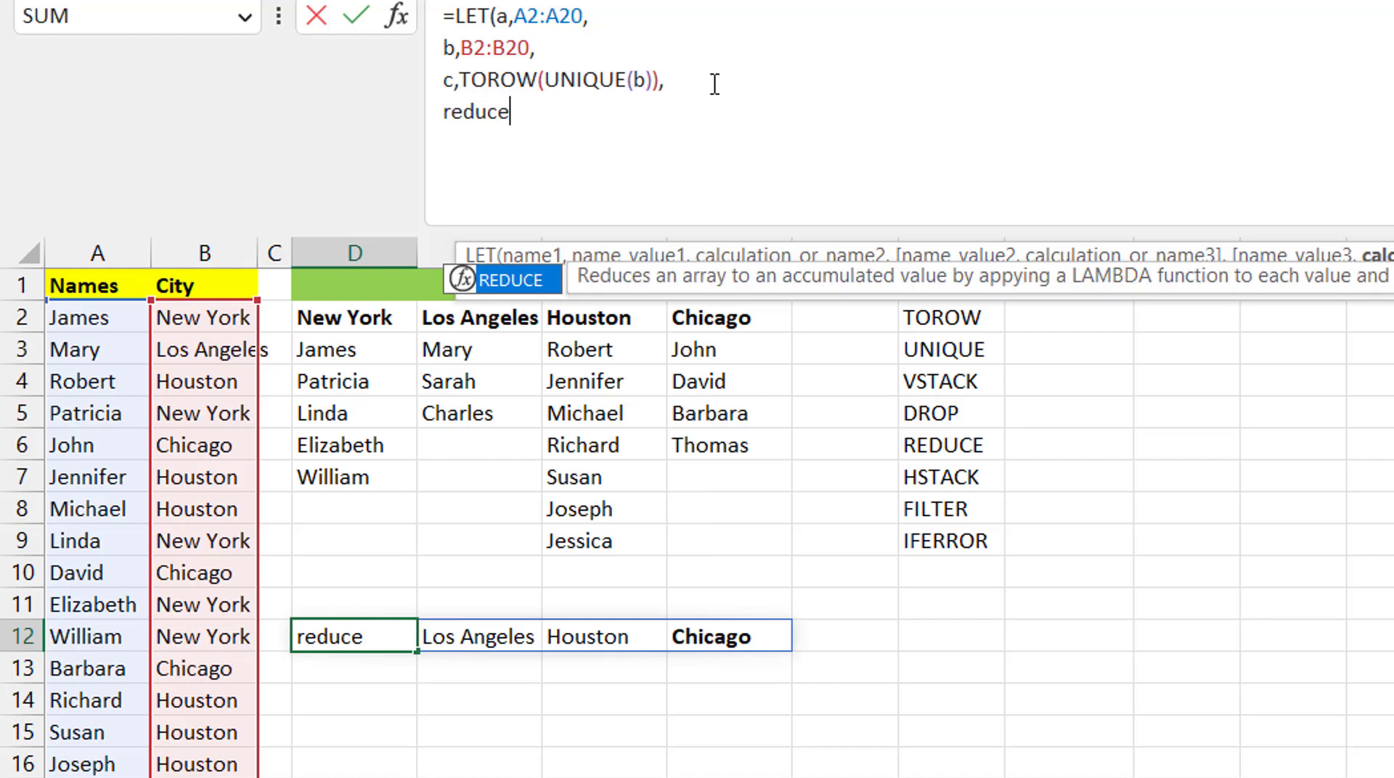
pyautogui.press('Tab')
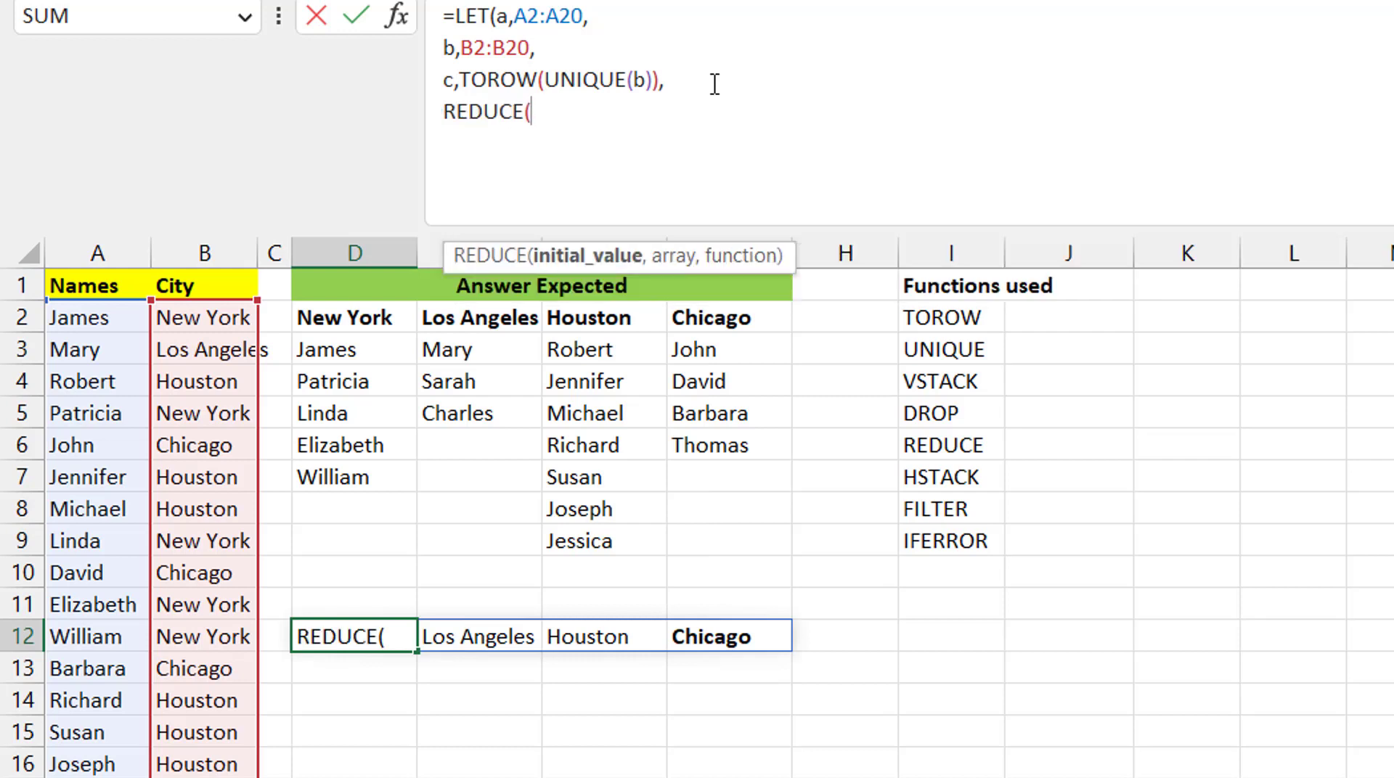
pyautogui.write('"",')
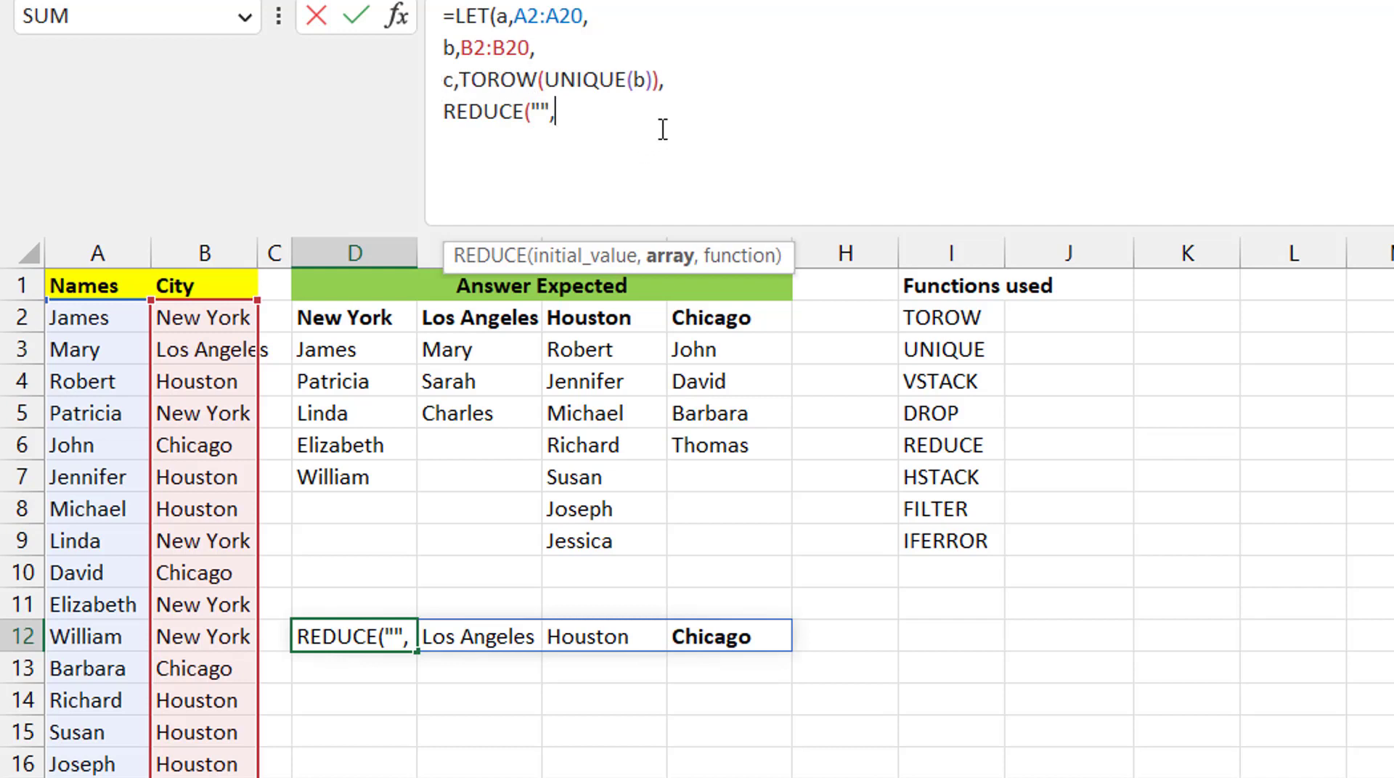
pyautogui.write('c')
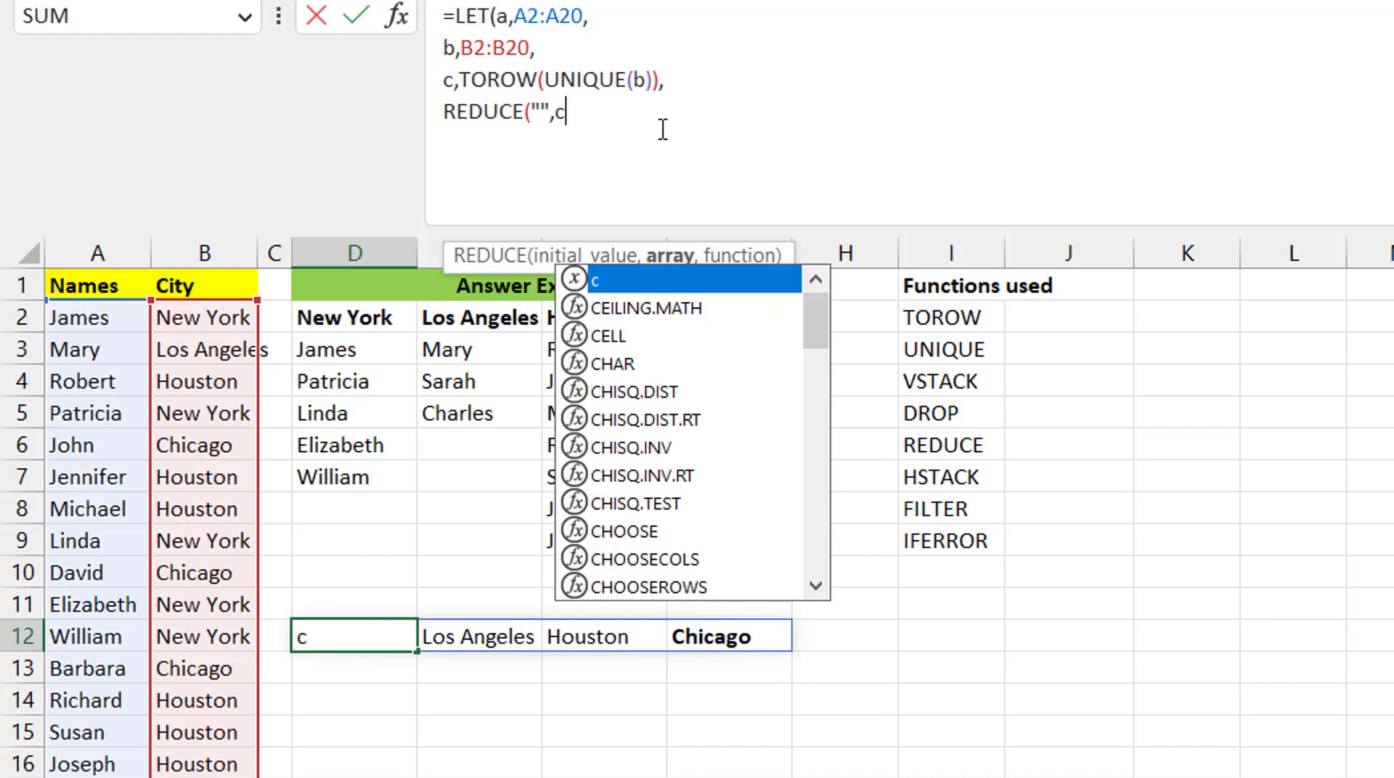
pyautogui.write(',')
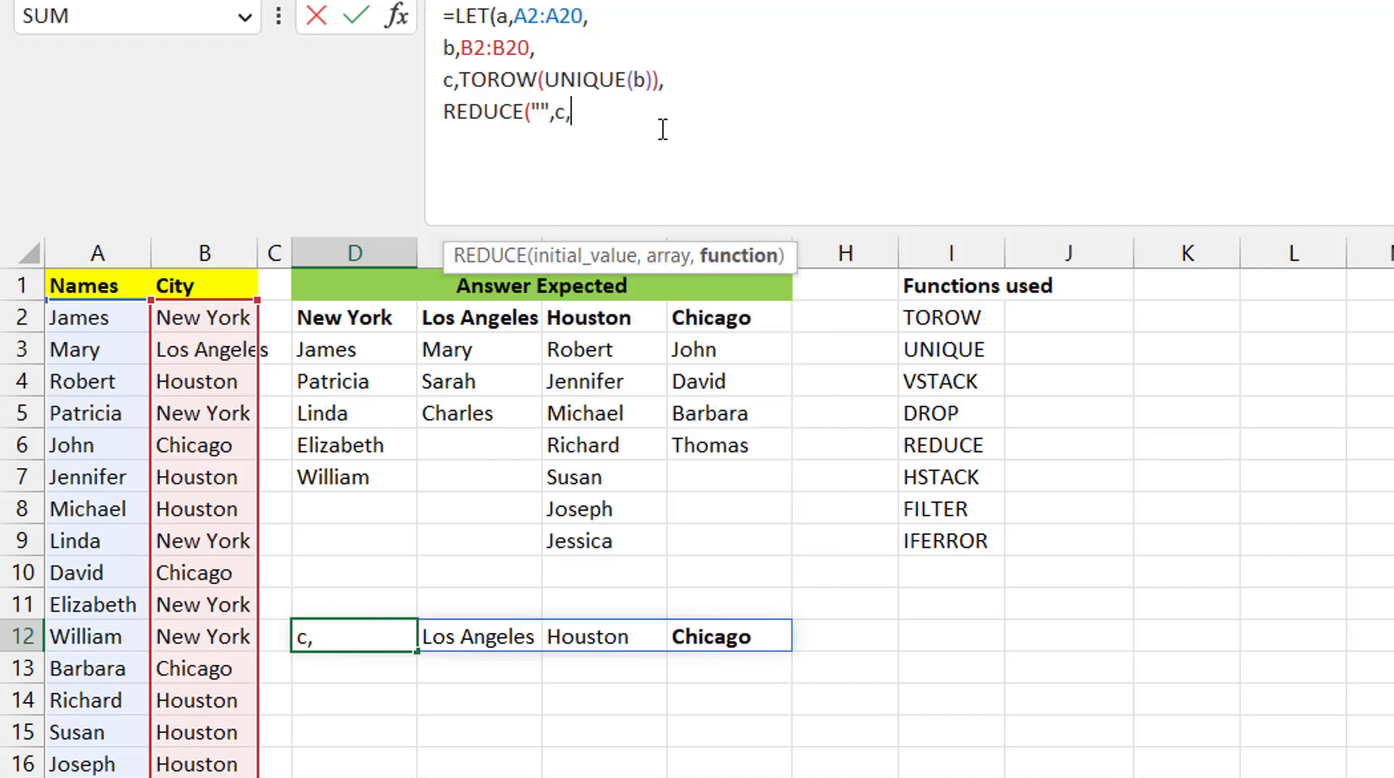
# - Add a LAMBDA with parameters acc and iter as the function argument of REDUCE in the D12 formula
pyautogui.write('lambda')
pyautogui.press('Tab')
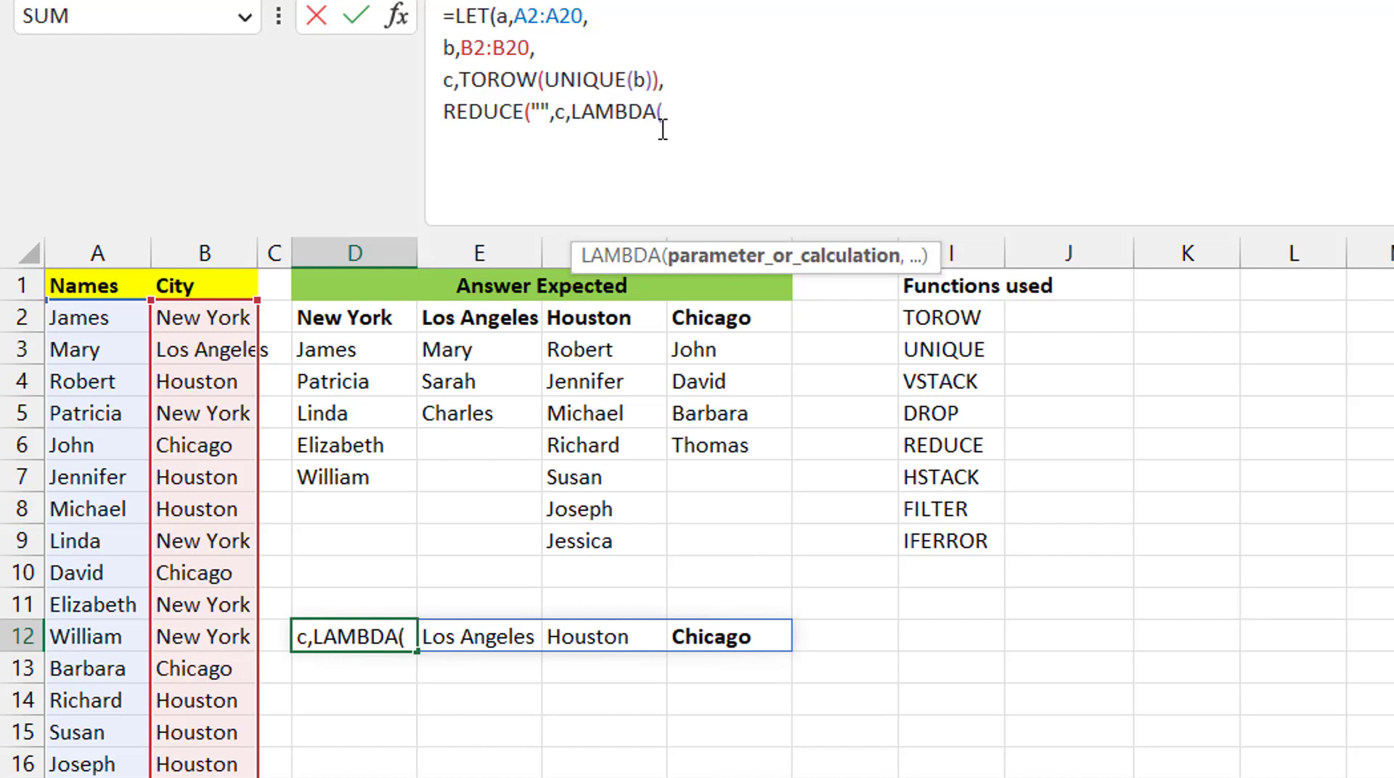
pyautogui.write('acc')
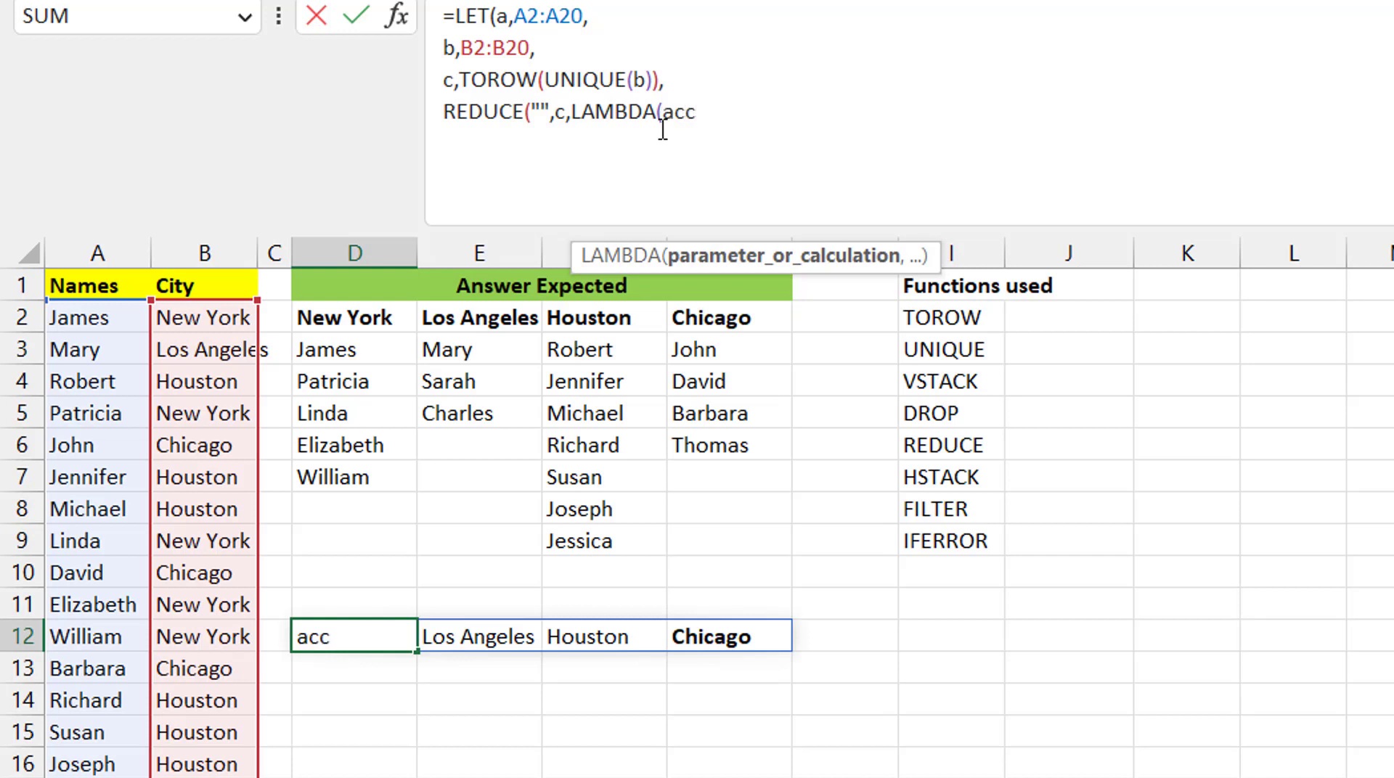
pyautogui.write(',iter')
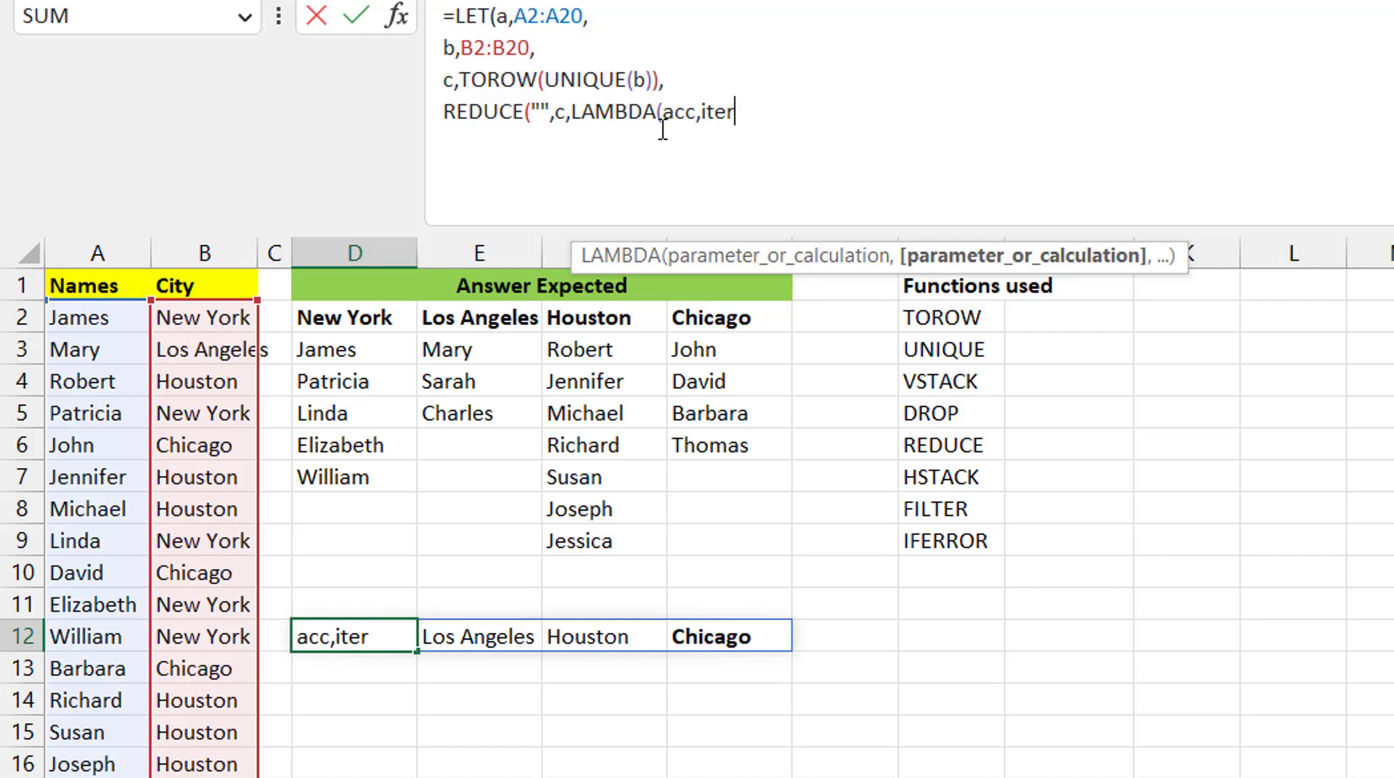
pyautogui.write(',')
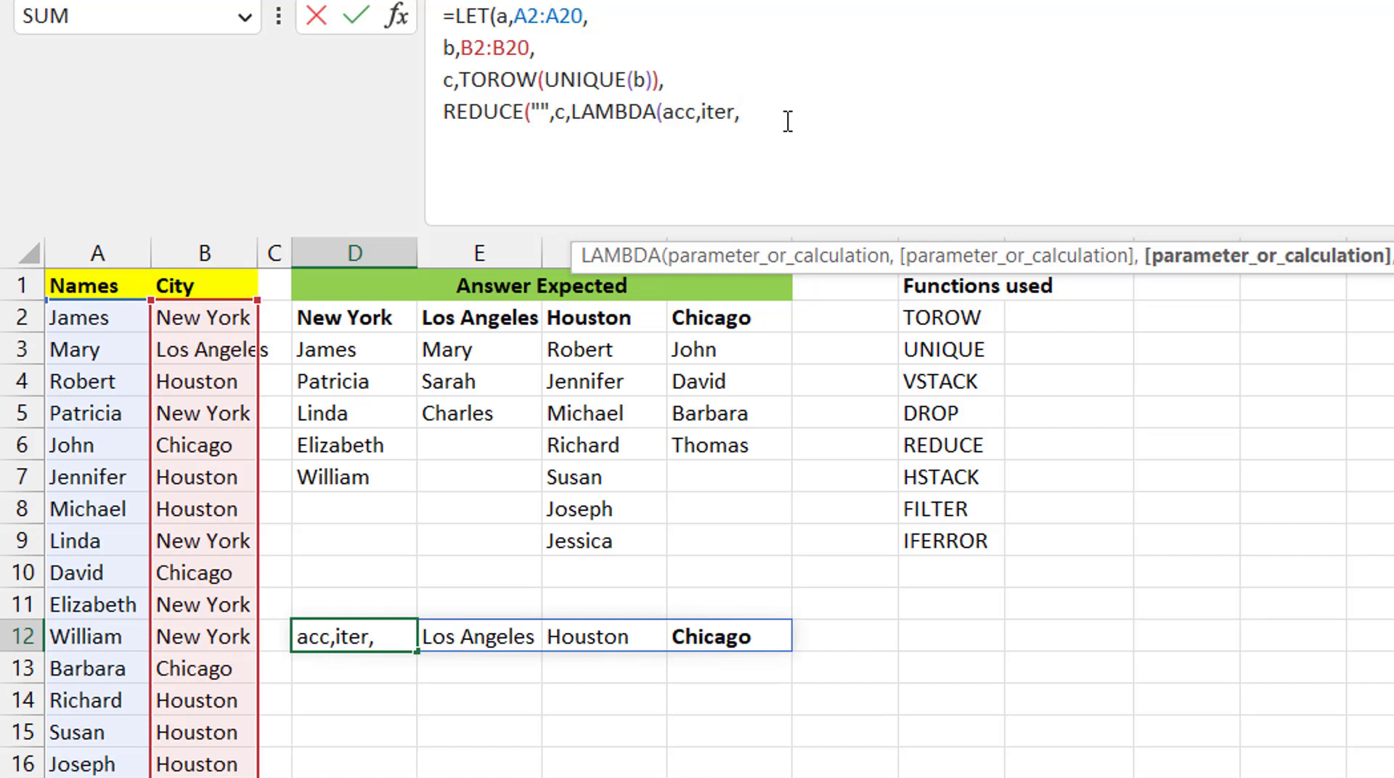
# - Begin the LAMBDA's calculation with an HSTACK call that takes acc as its first array
pyautogui.write('hsta')
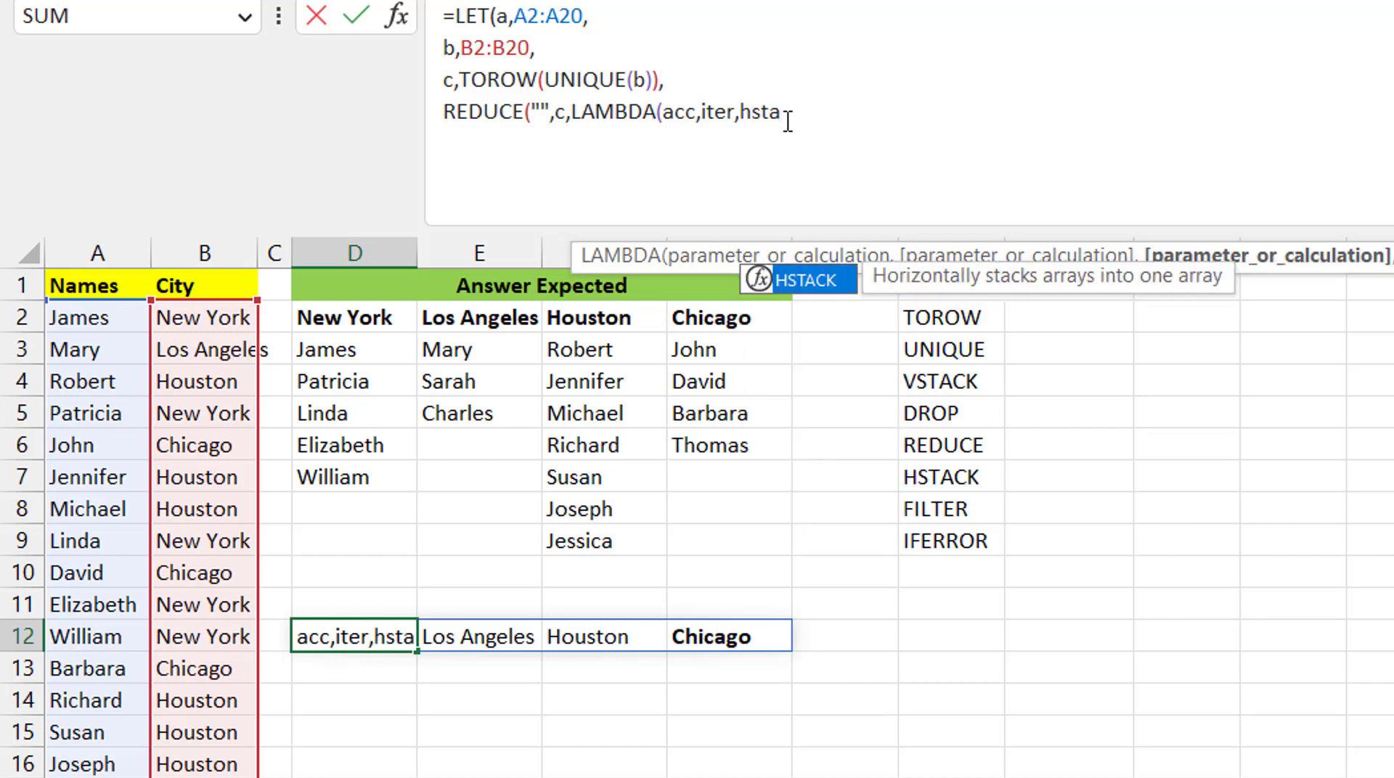
pyautogui.press('Tab')
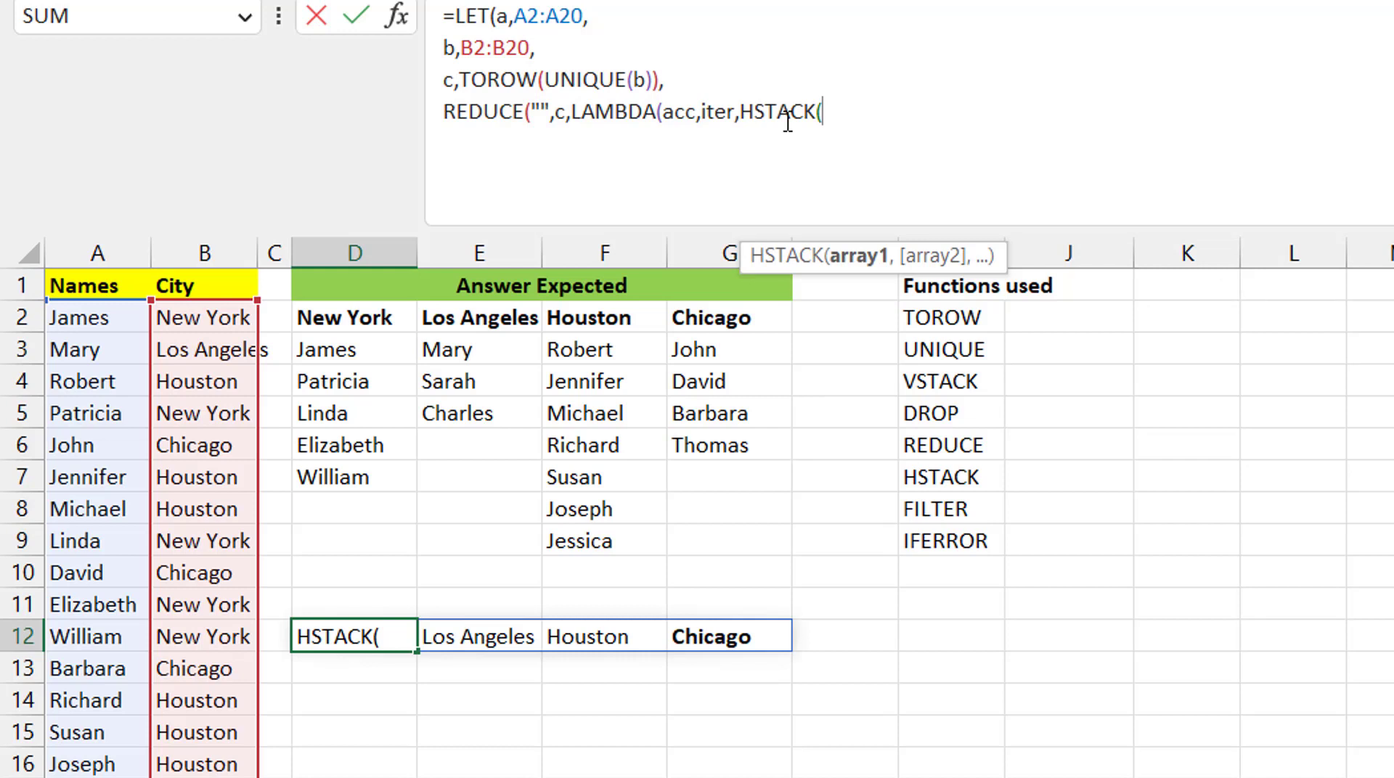
pyautogui.write('acc')
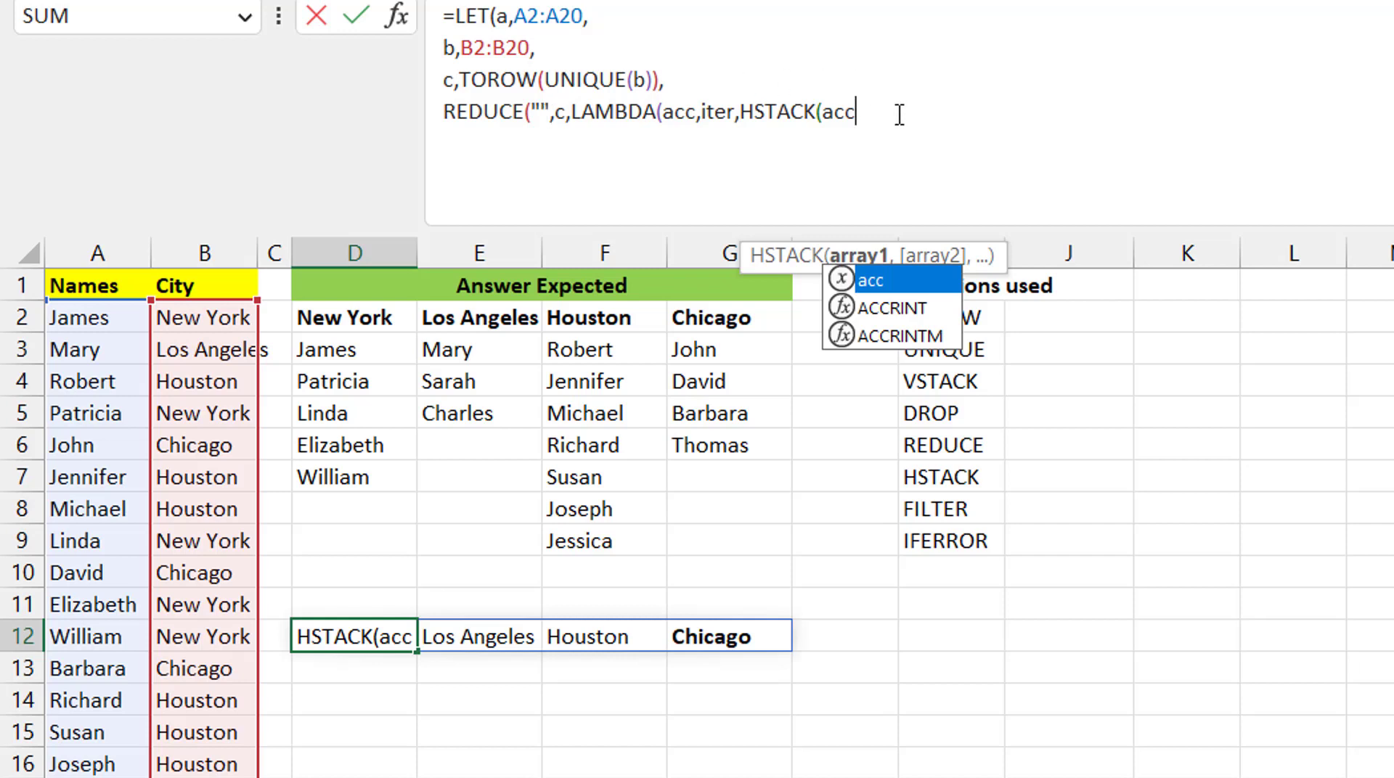
pyautogui.write(',')
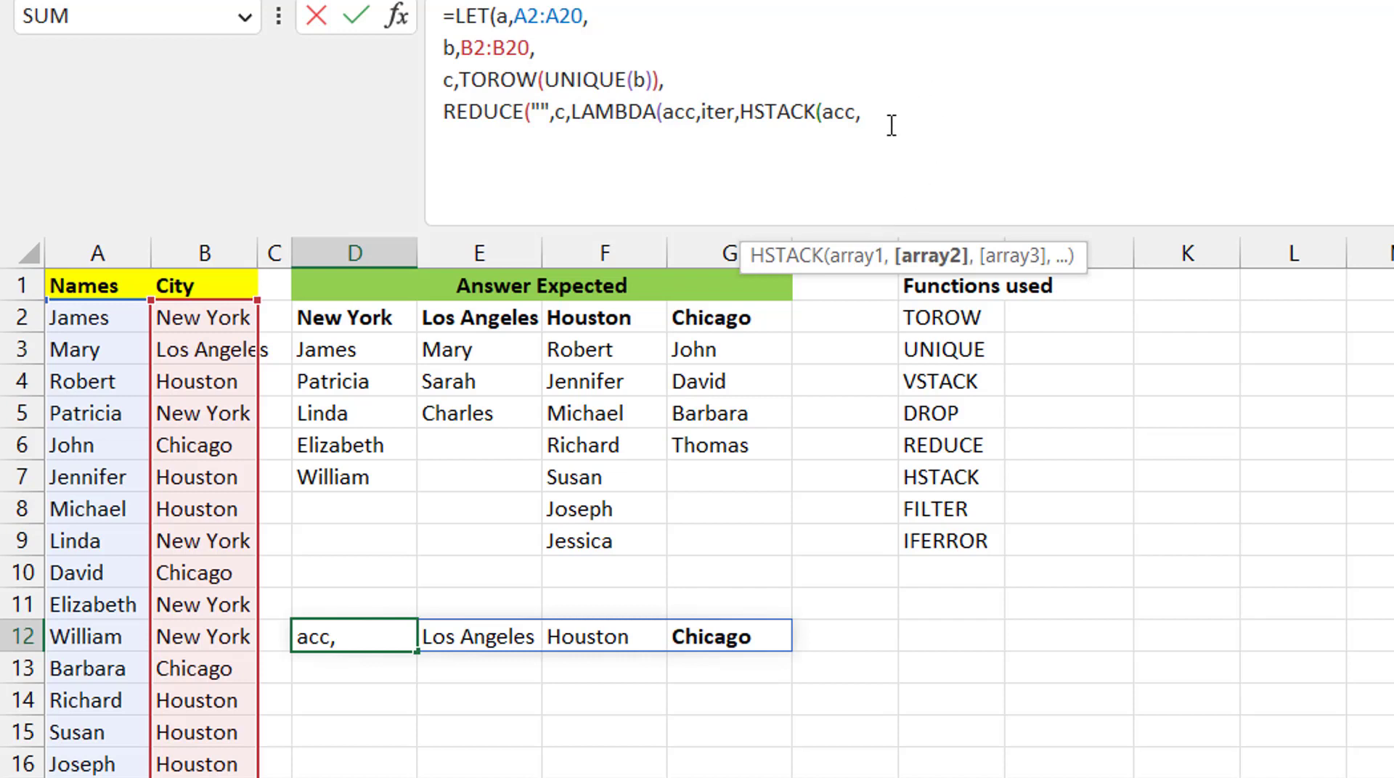
# - Supply FILTER(a,b=iter) as HSTACK's second array, close all open parentheses and commit the D12 formula
pyautogui.write('fi')
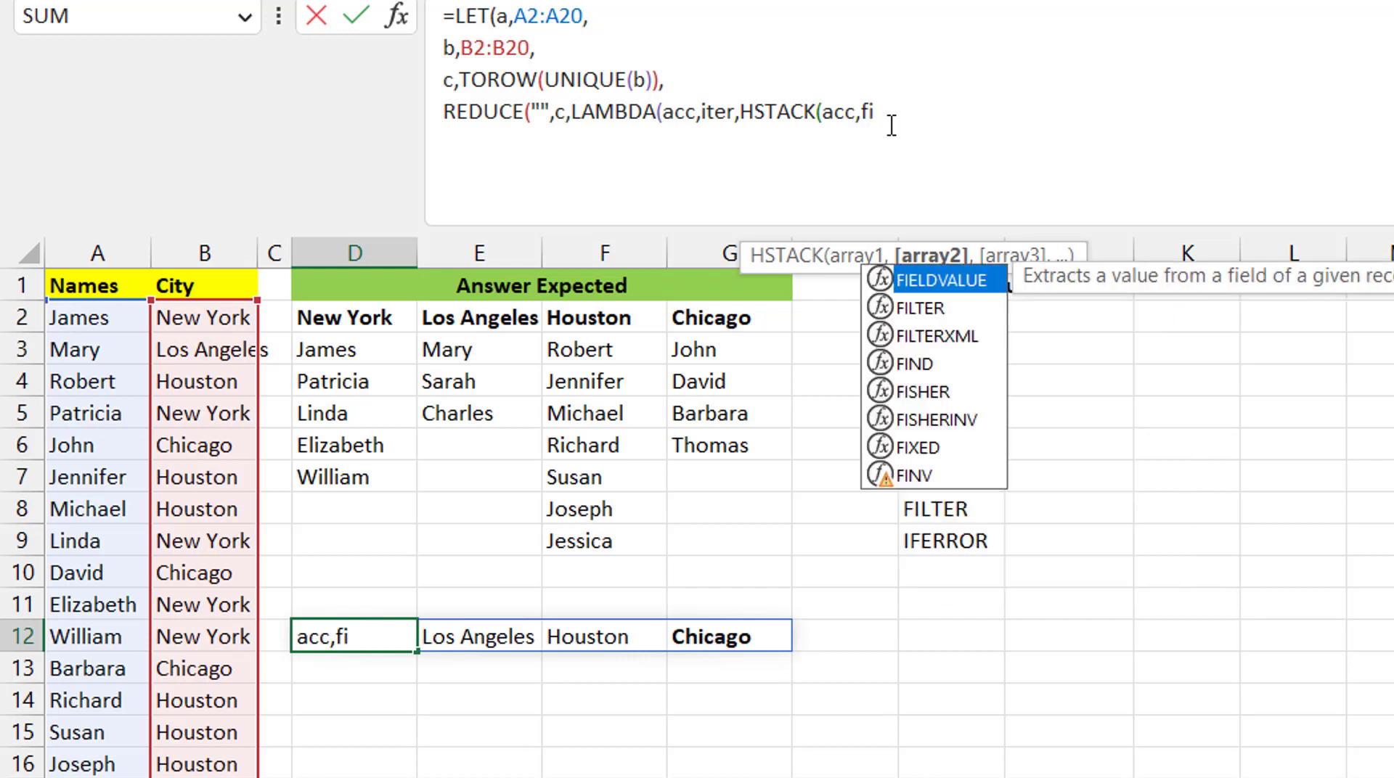
pyautogui.write('lter')
pyautogui.press('Tab')
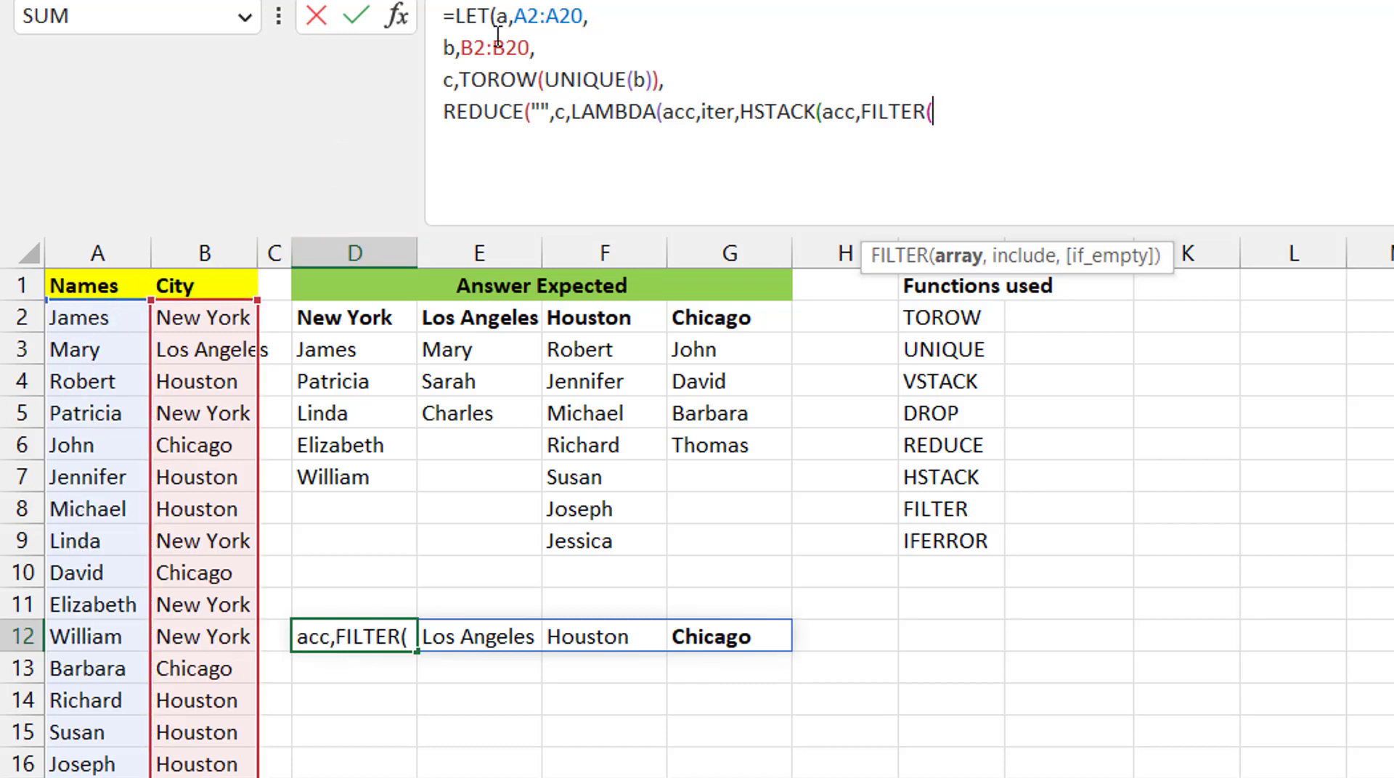
pyautogui.write('a')
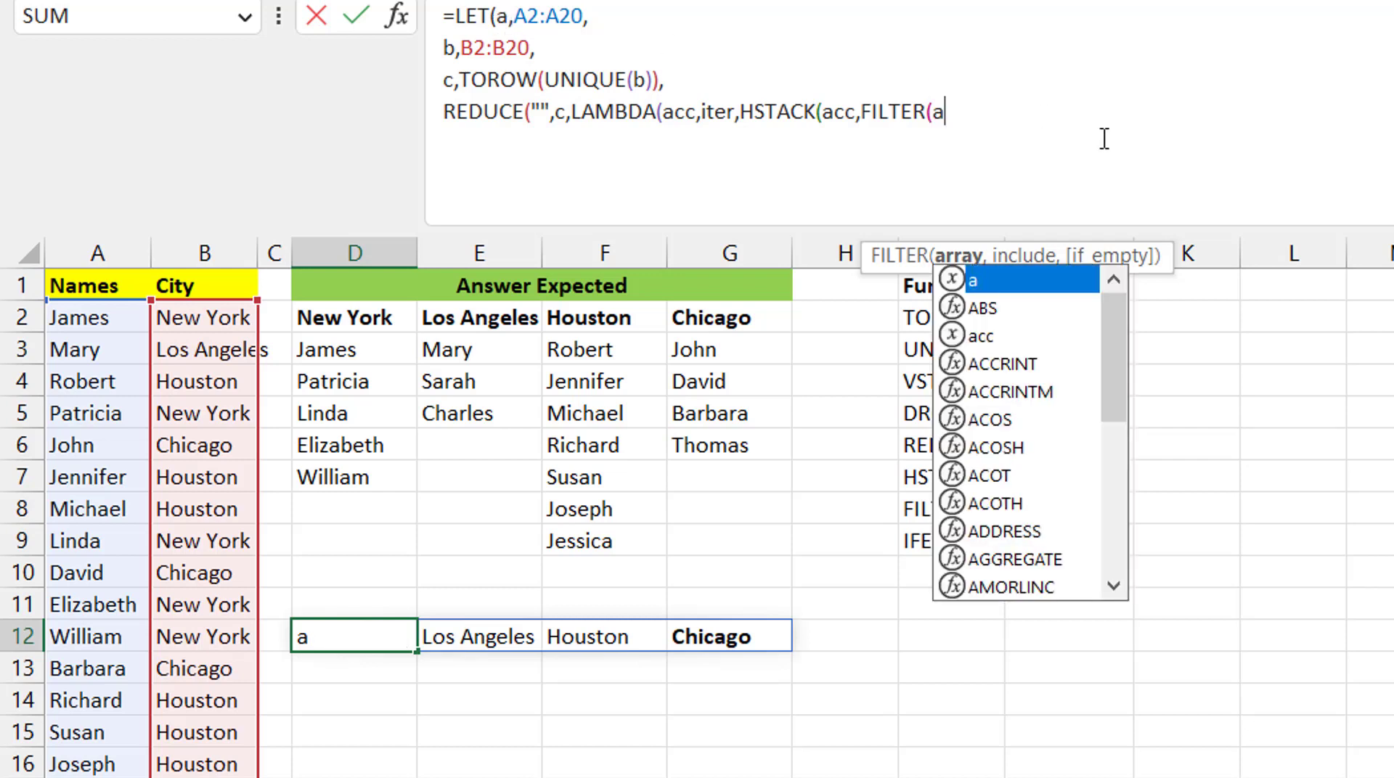
pyautogui.write(',')
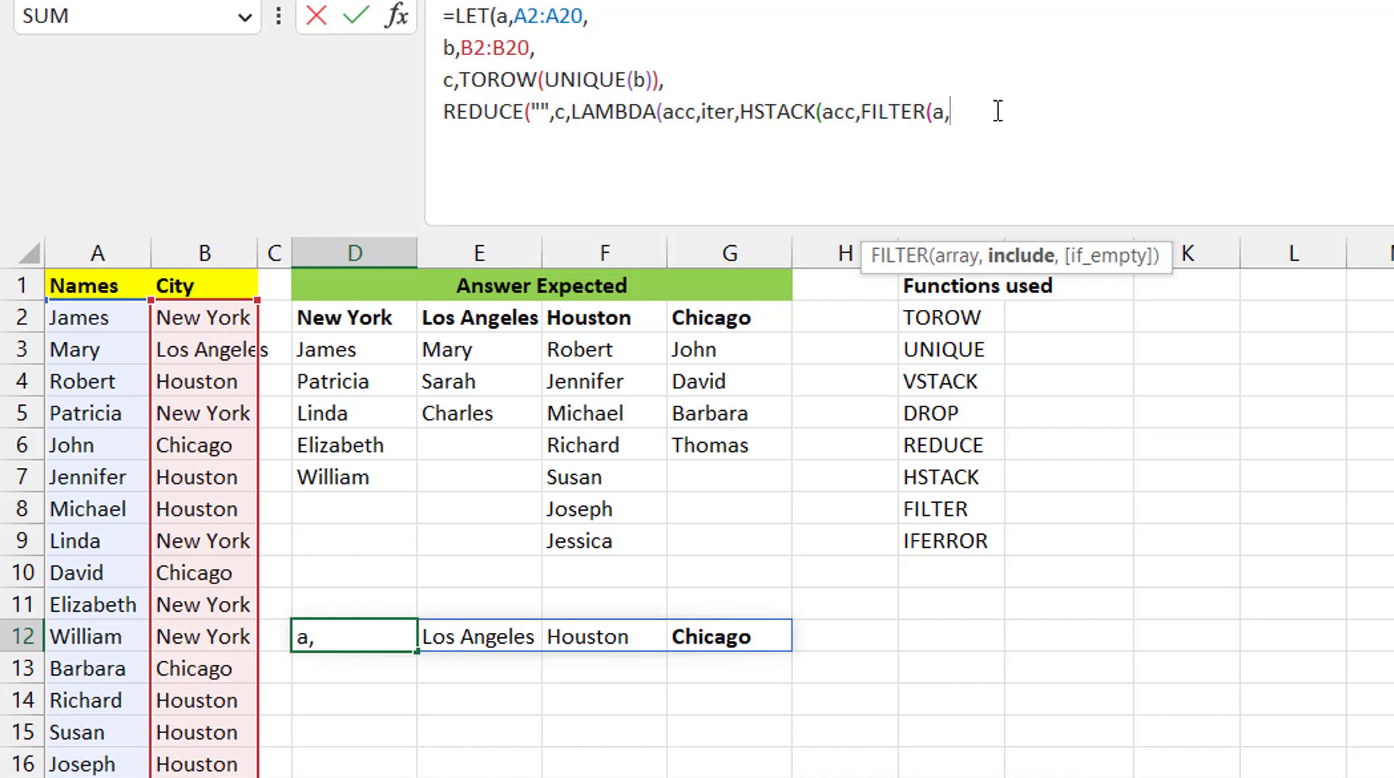
pyautogui.write('b=')
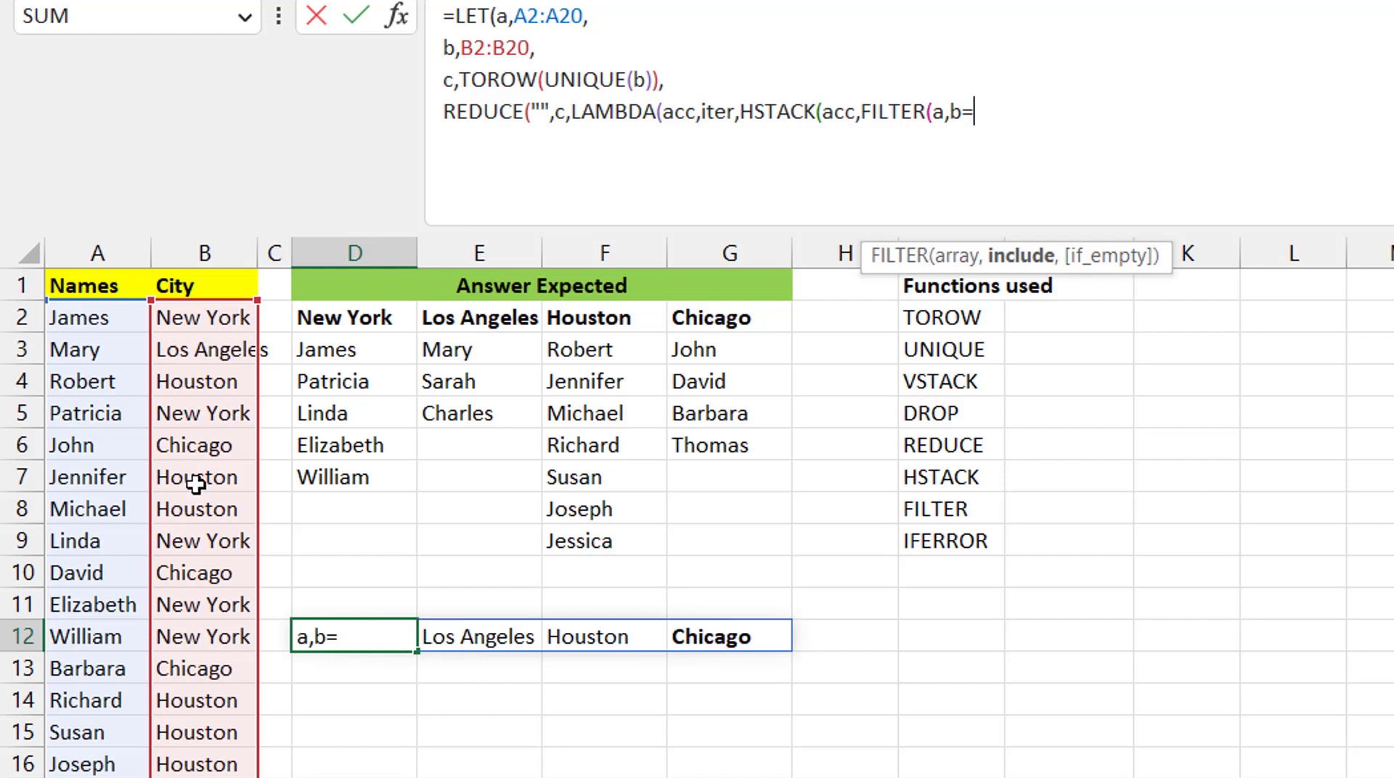
pyautogui.write('i')
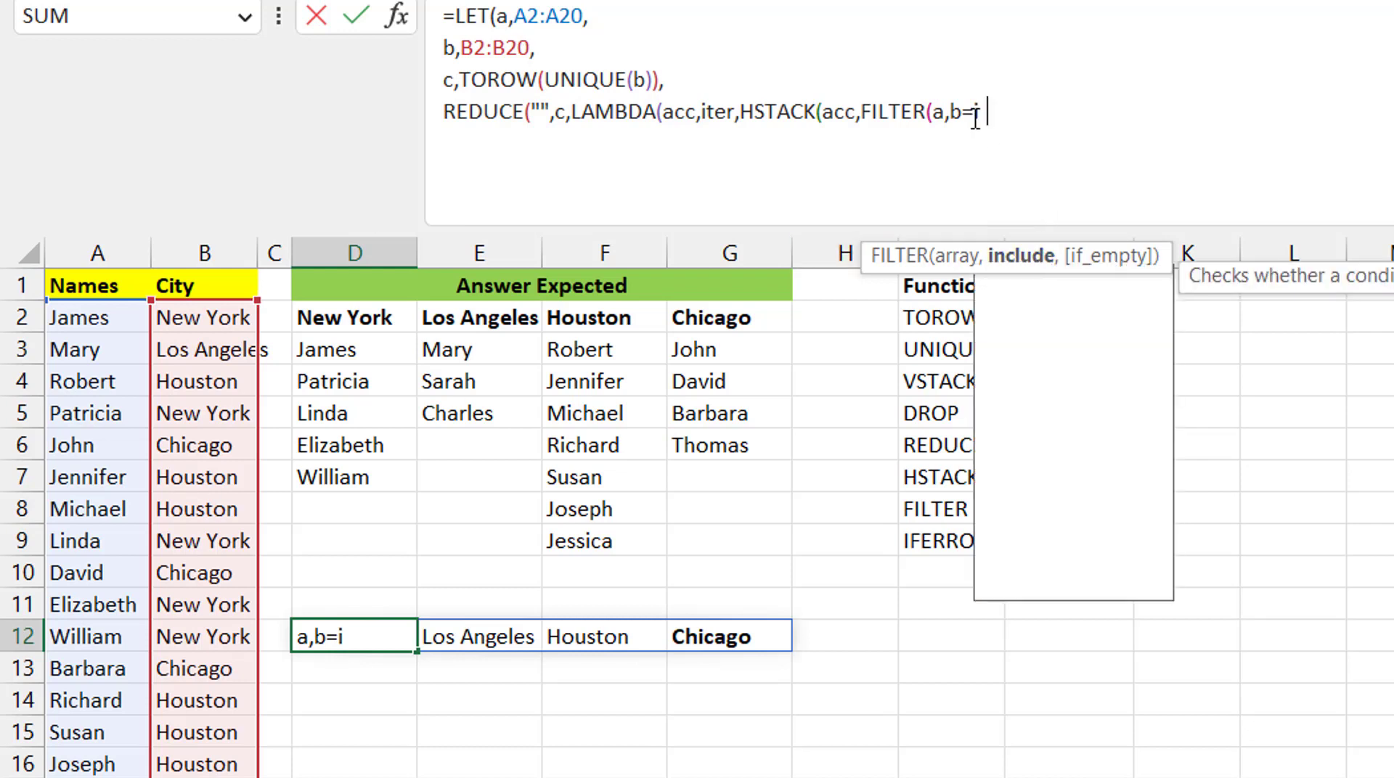
pyautogui.write('ter')
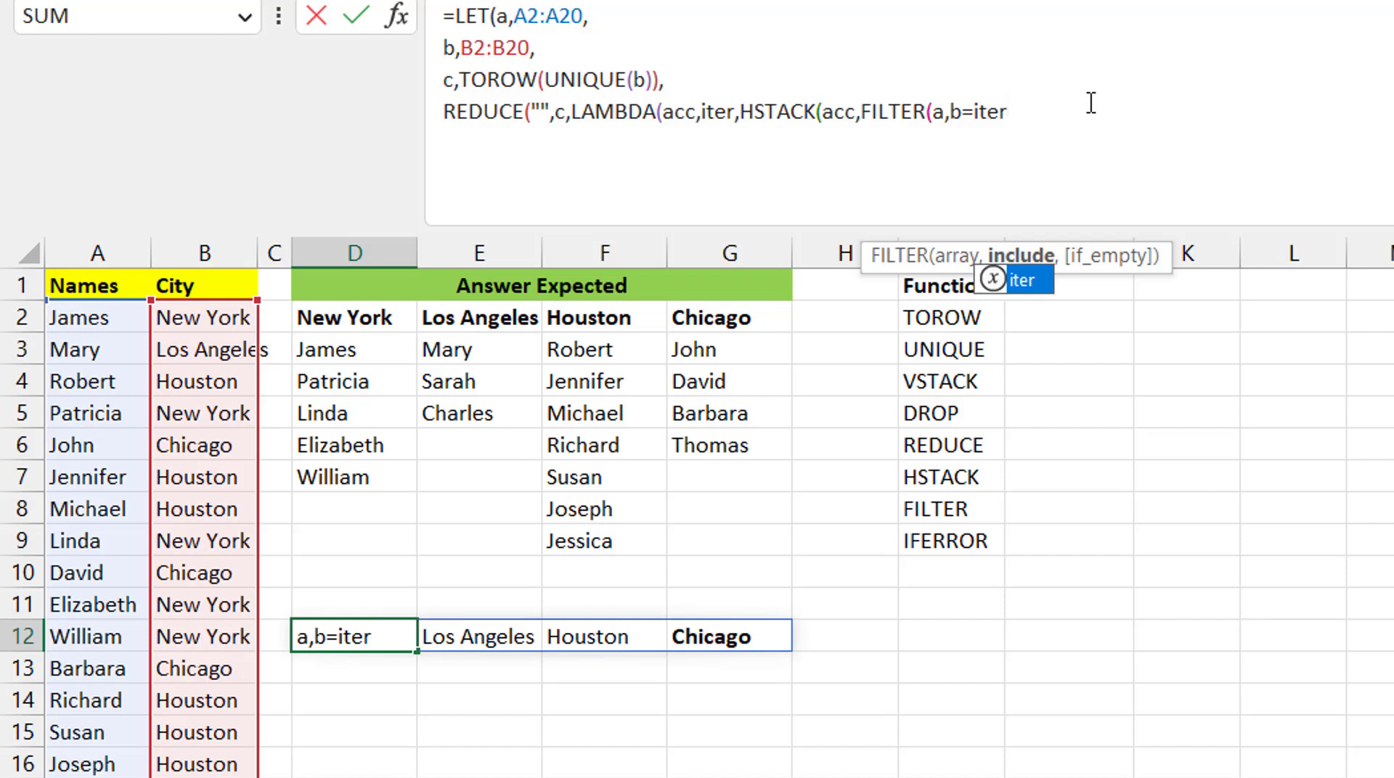
pyautogui.write(')')
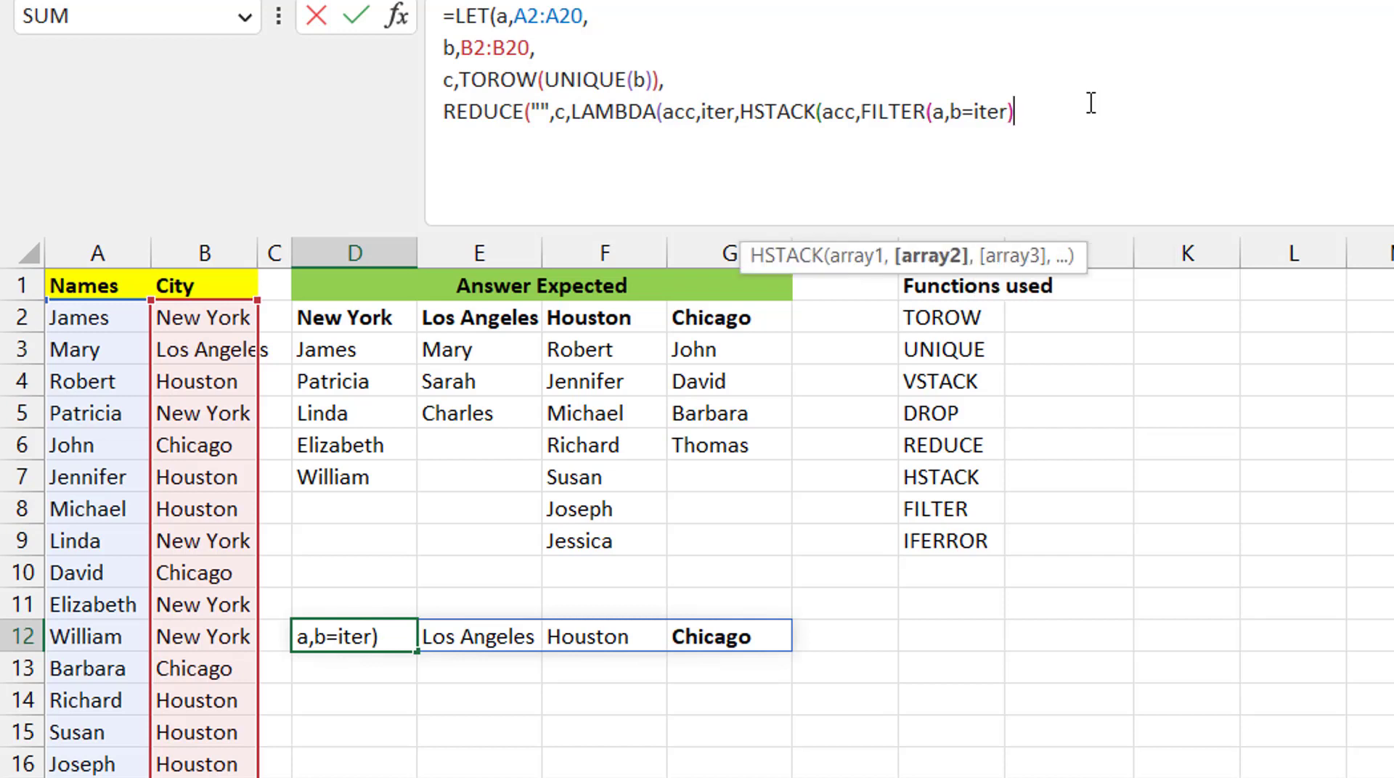
pyautogui.write(')')
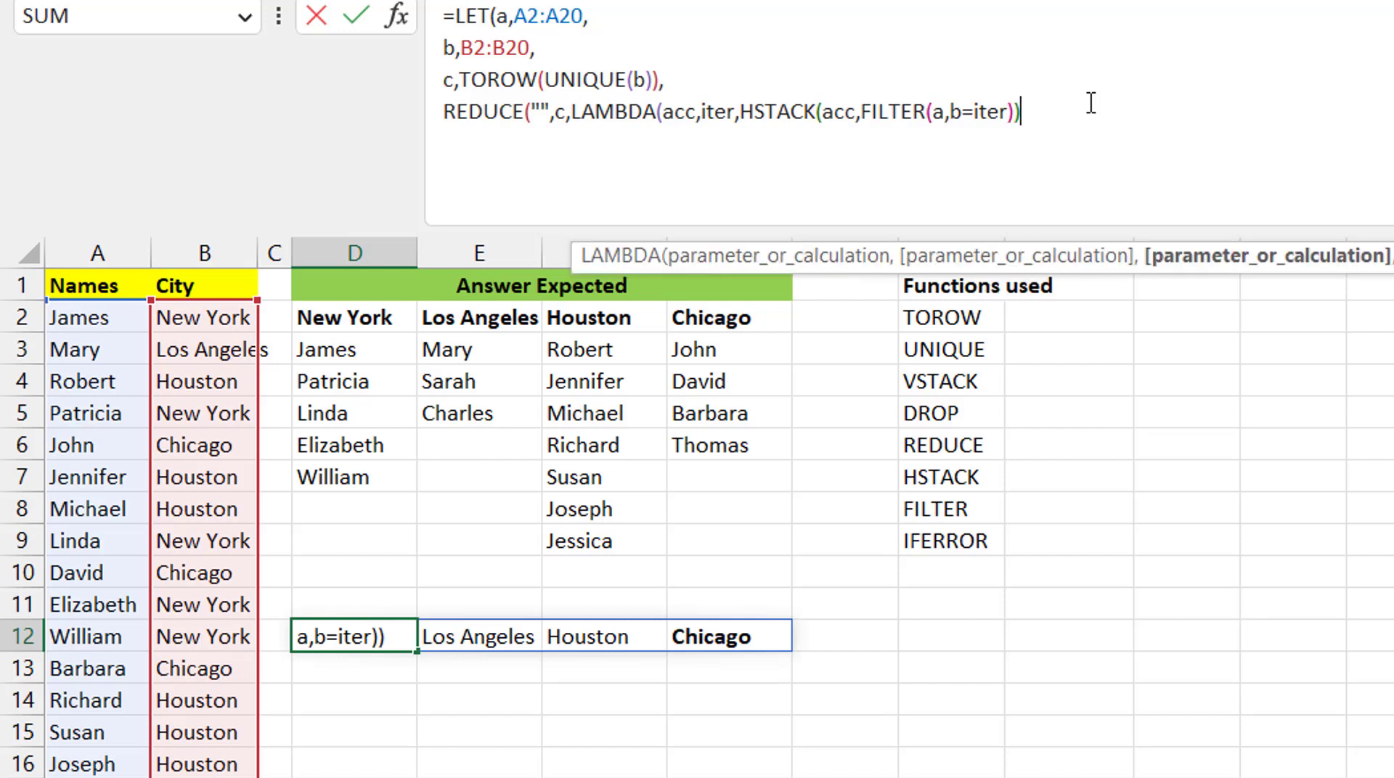
pyautogui.write(')')
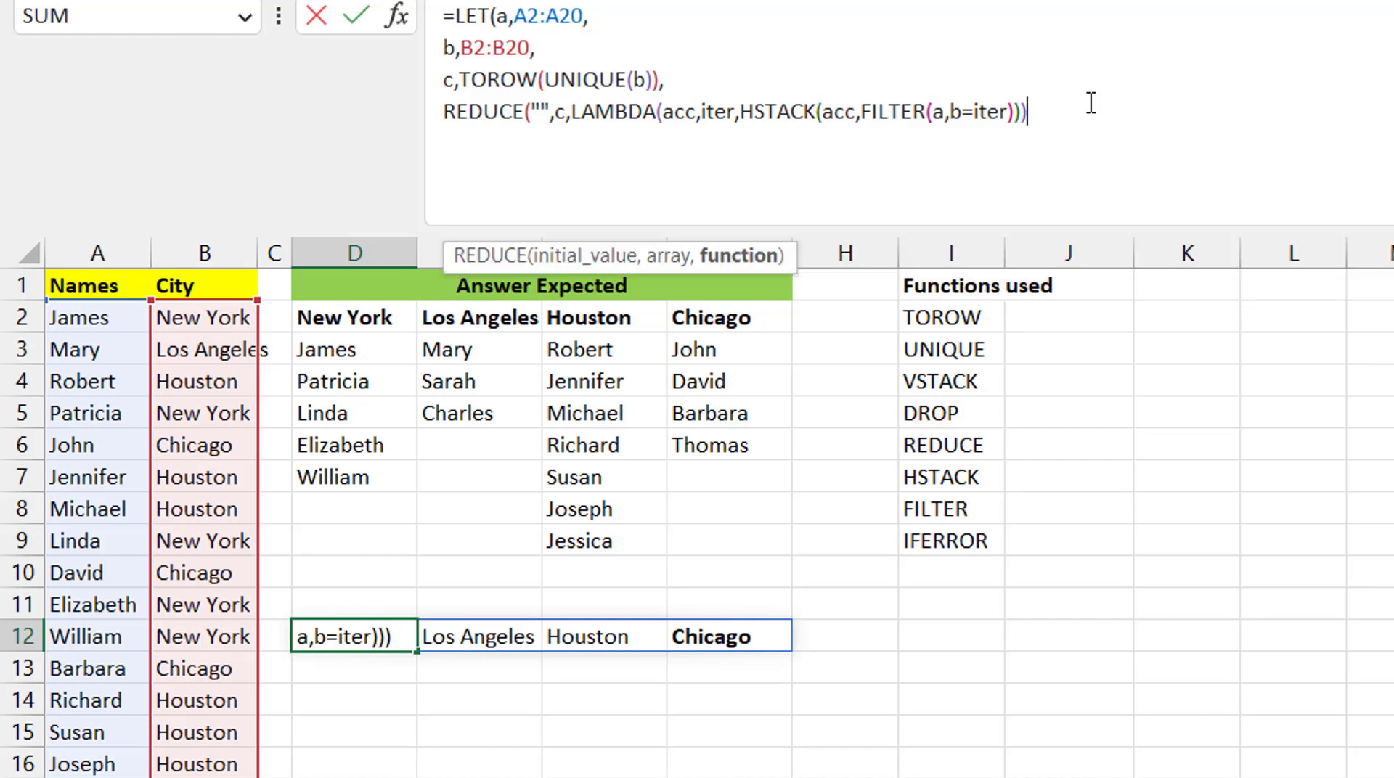
pyautogui.write('))')
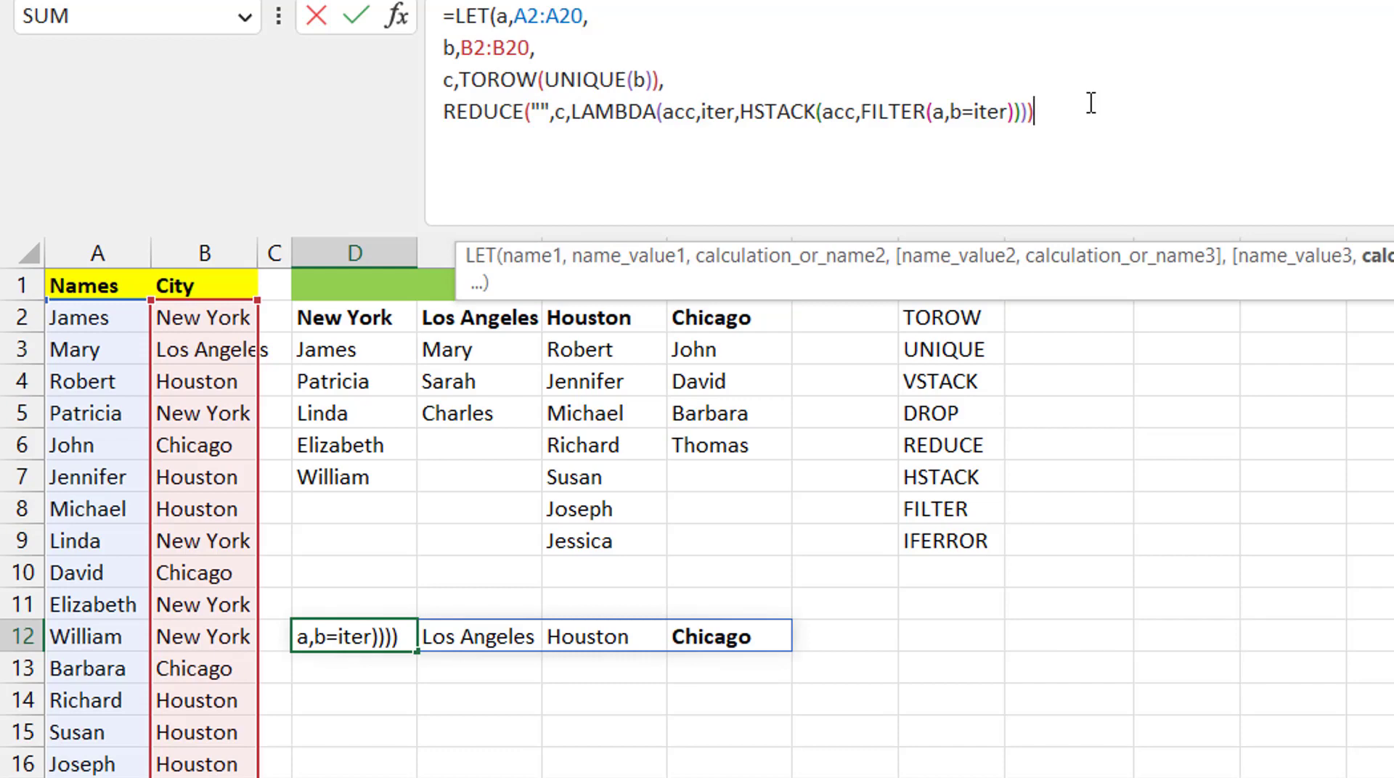
pyautogui.press('Return')
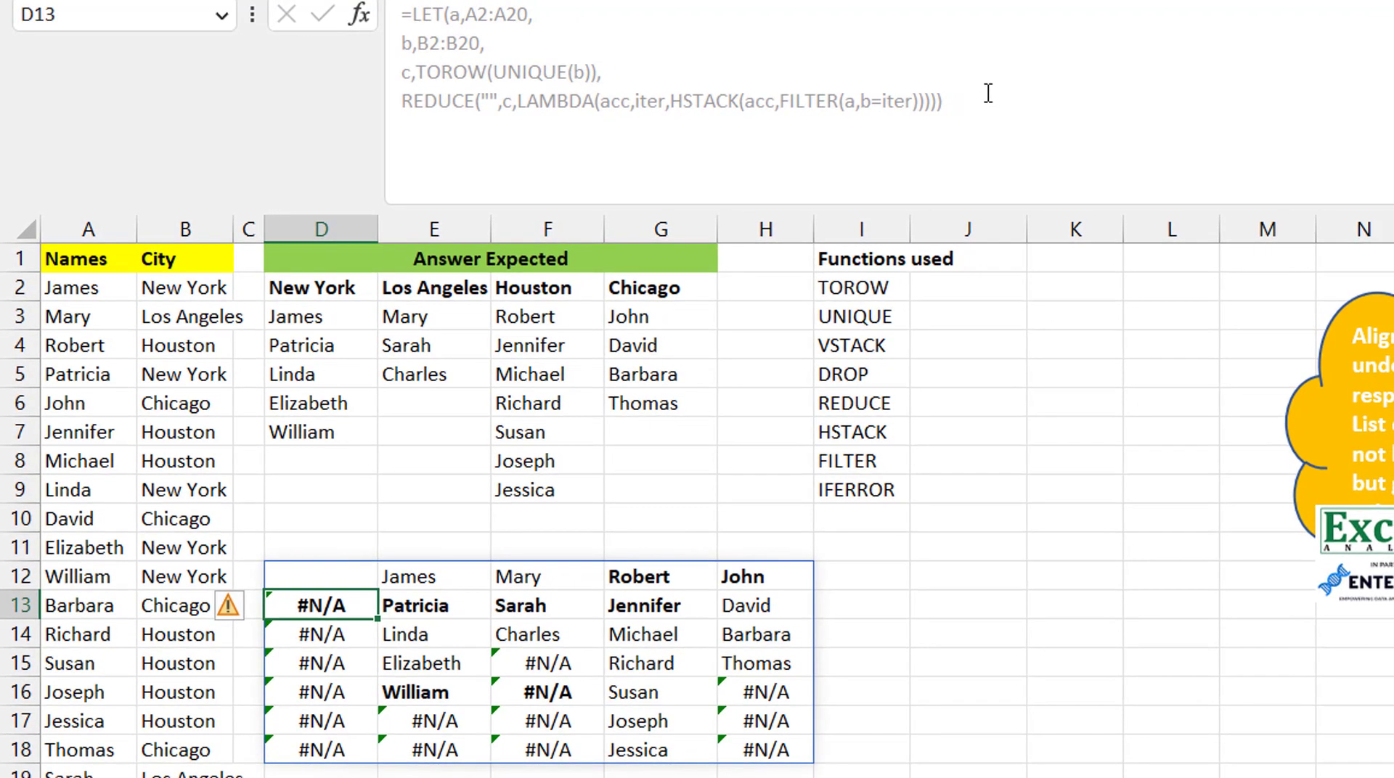
# - Remove the bold formatting from the whole spilled range of D12
pyautogui.press('Up')
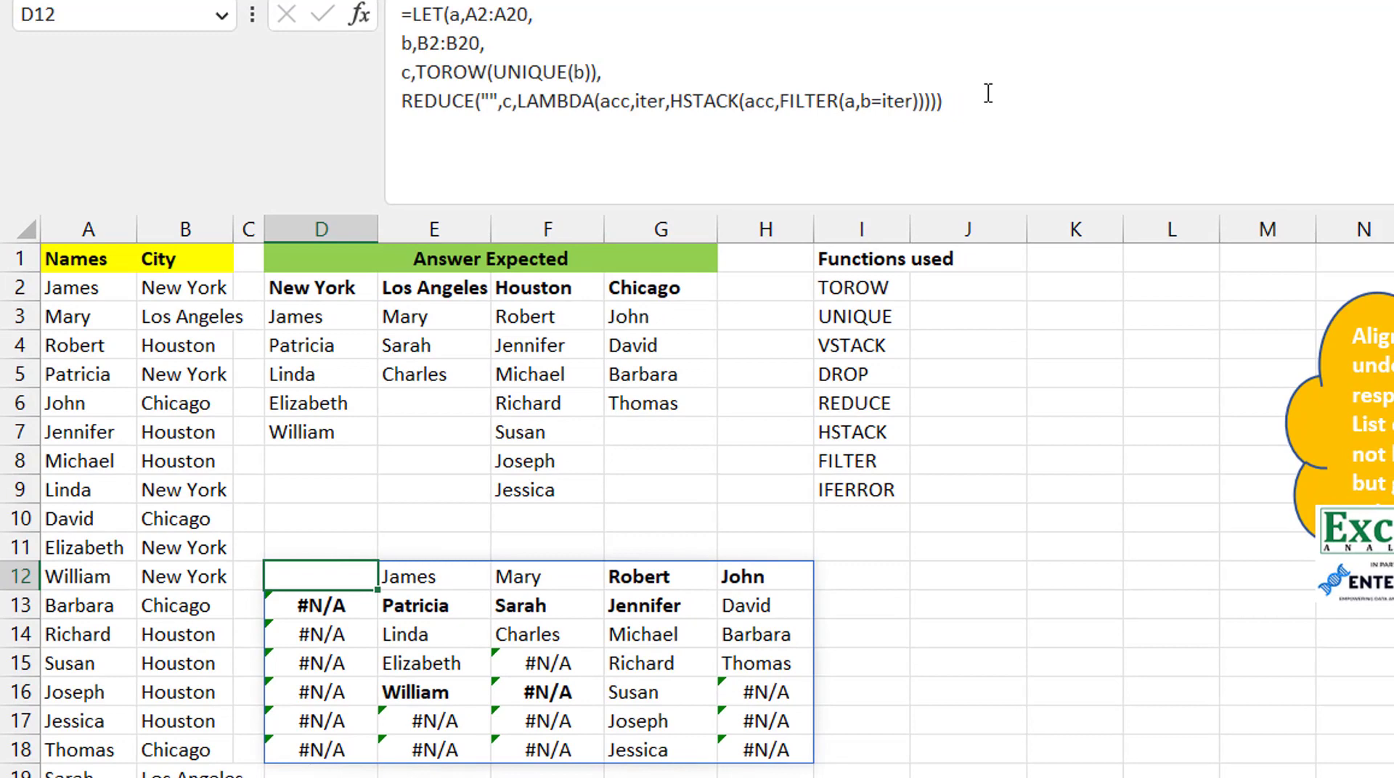
pyautogui.hotkey('ctrl', 'a')
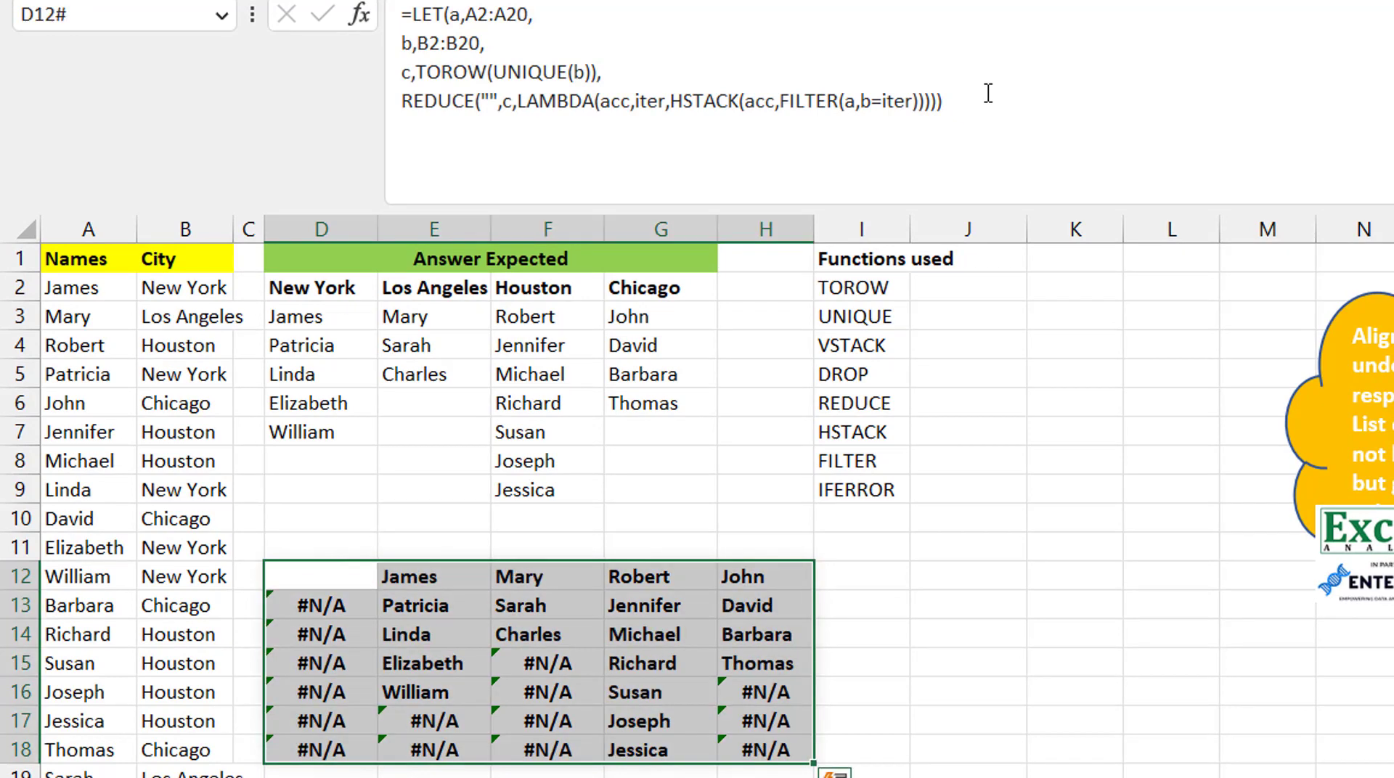
pyautogui.press('Left')
pyautogui.press('Right')
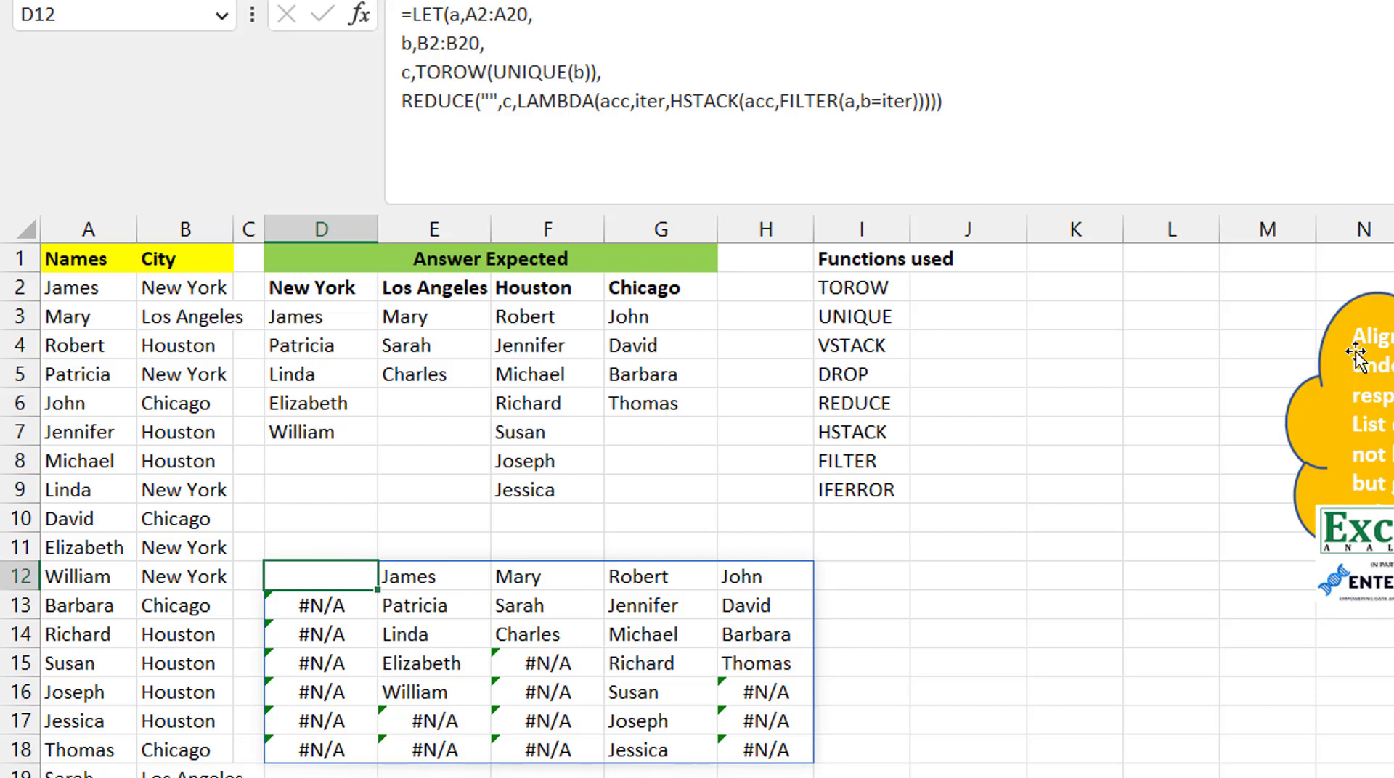
# - Enter the sample values a, b, c and d down cells J13 to J16
pyautogui.click(965, 585)
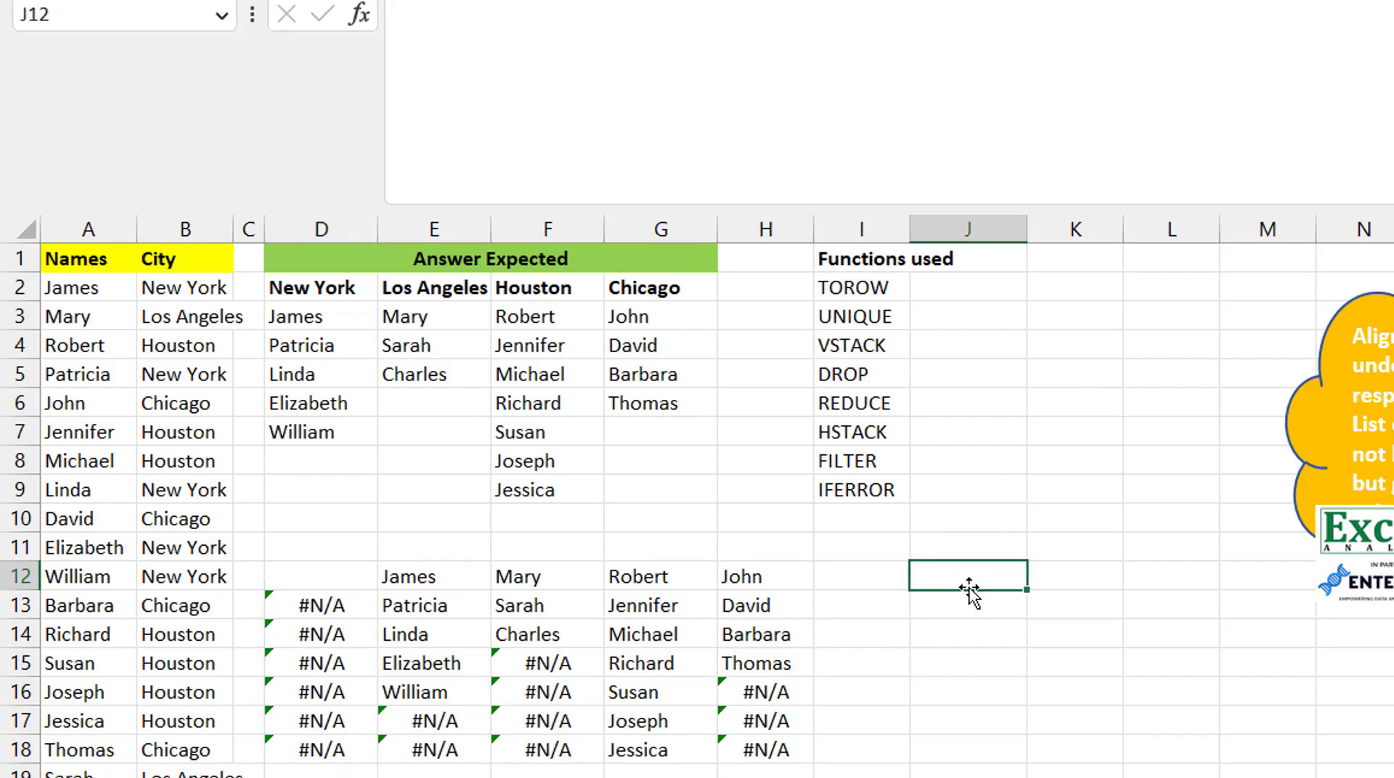
pyautogui.press('Down')
pyautogui.write('ab')
pyautogui.press('BackSpace')
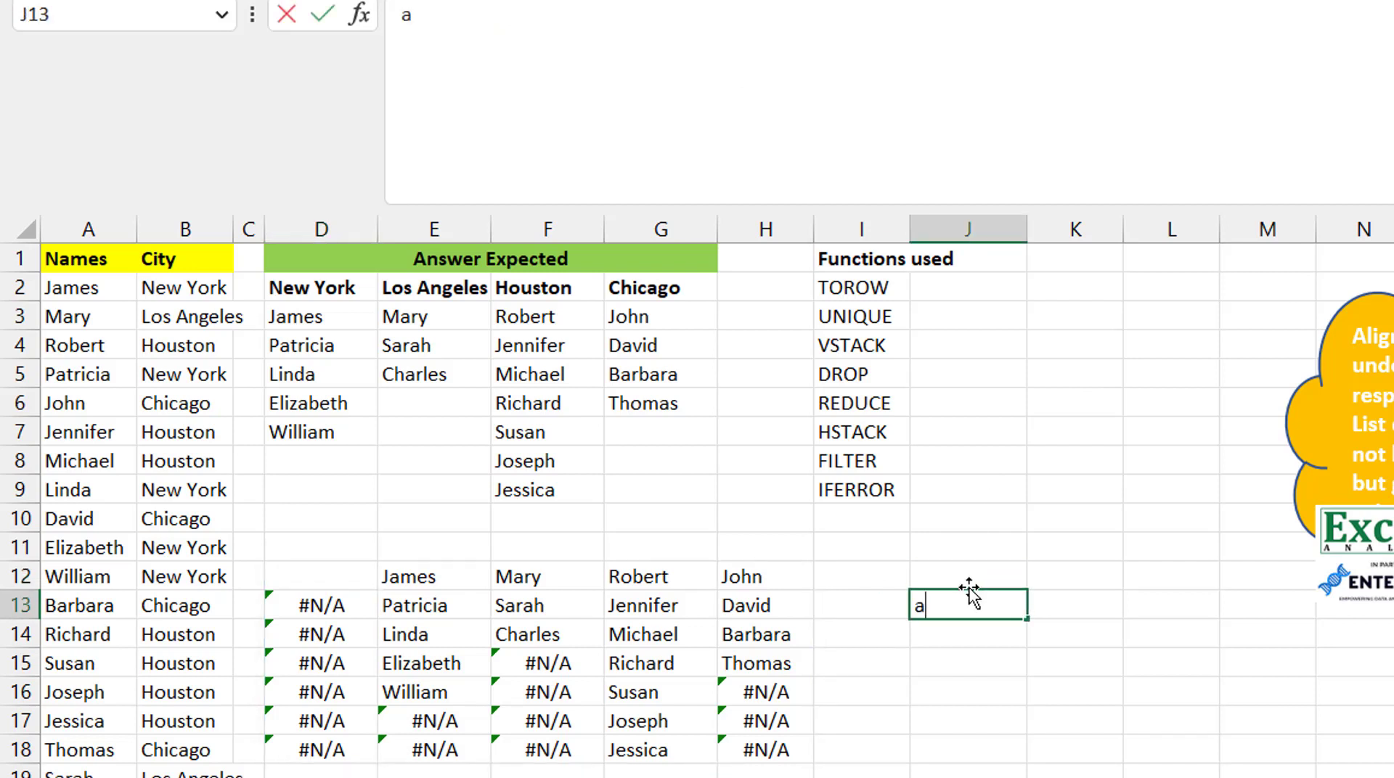
pyautogui.press('Return')
pyautogui.write('b')
pyautogui.press('Return')
pyautogui.write('c')
pyautogui.press('Return')
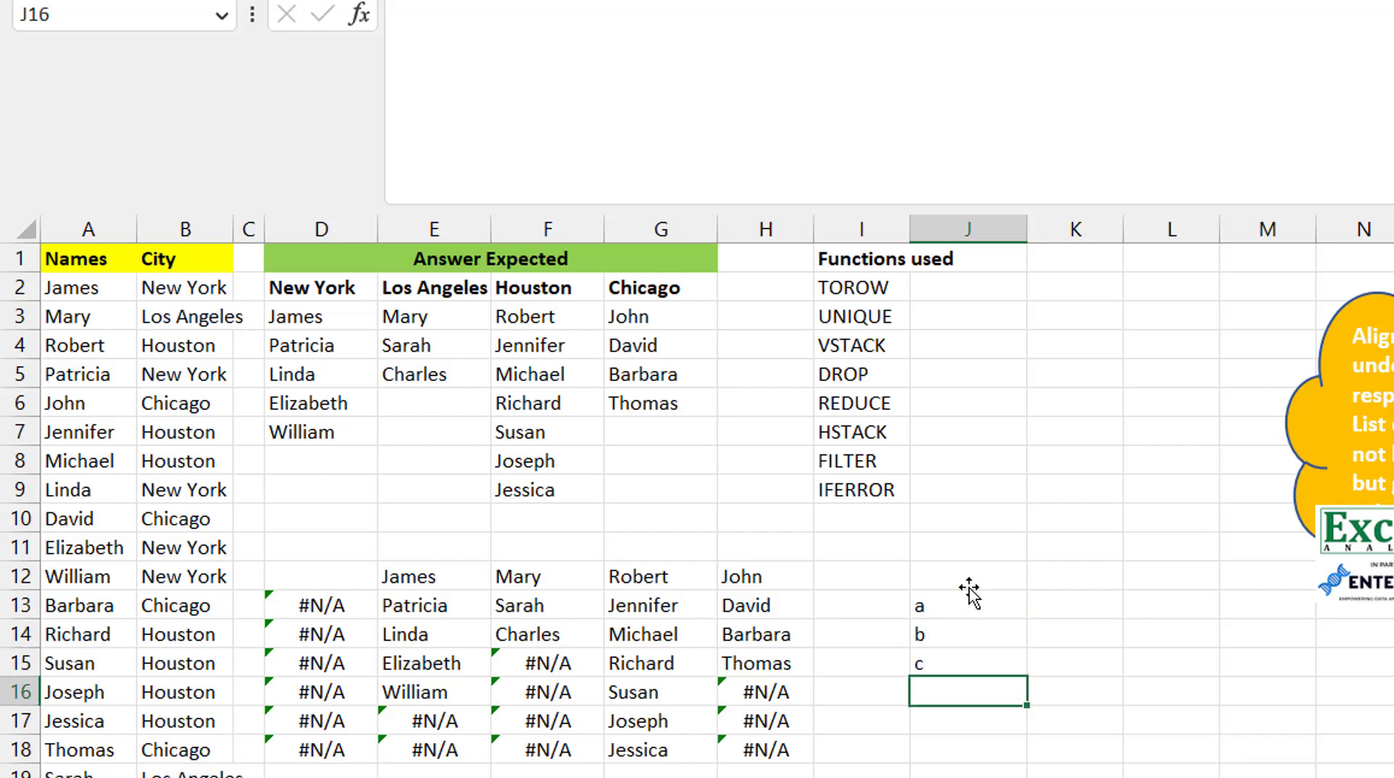
pyautogui.write('d')
# - Enter the word nothing in K12 as the starting value beside the sample list
pyautogui.press('Up')
pyautogui.press('Up')
pyautogui.press('Up')
pyautogui.press('Up')
pyautogui.press('Right')
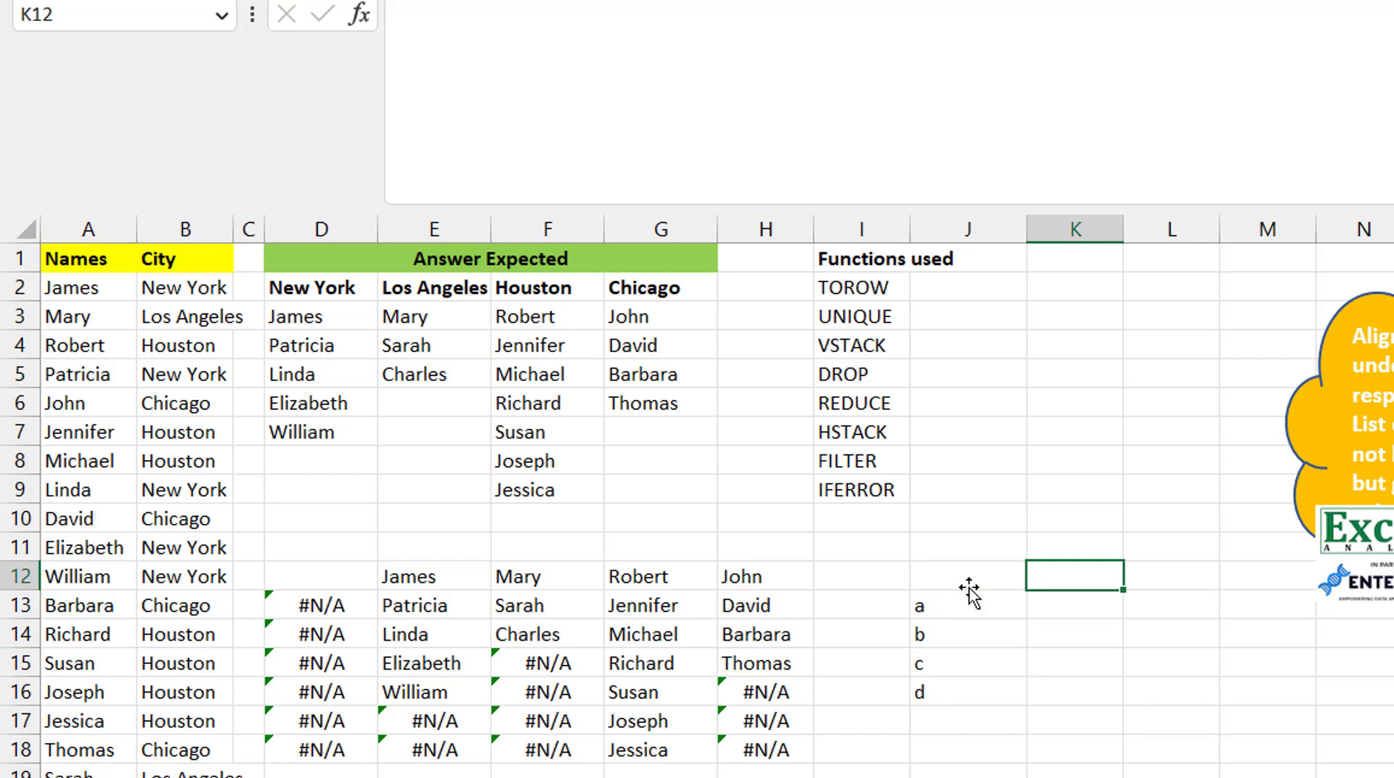
pyautogui.write('nothing')
pyautogui.press('Return')
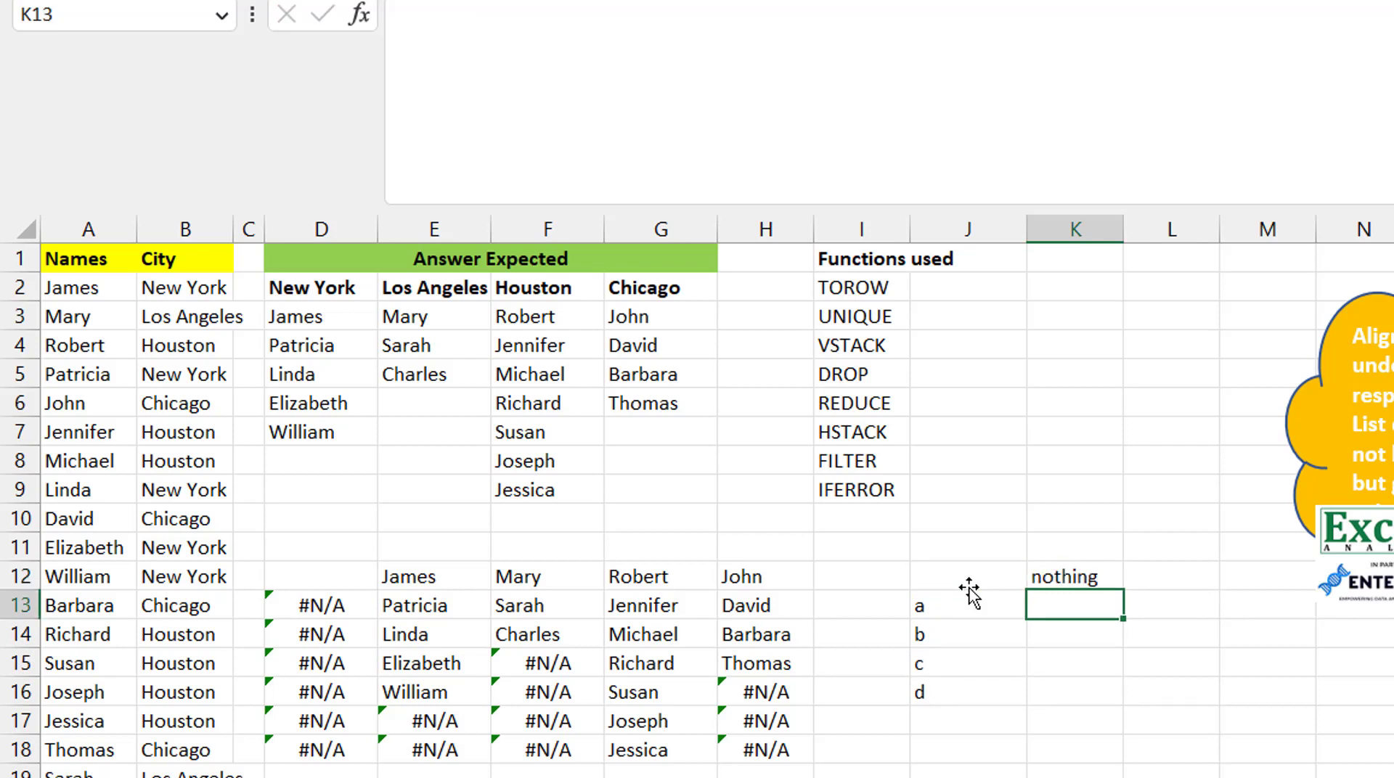
pyautogui.write('npthi')
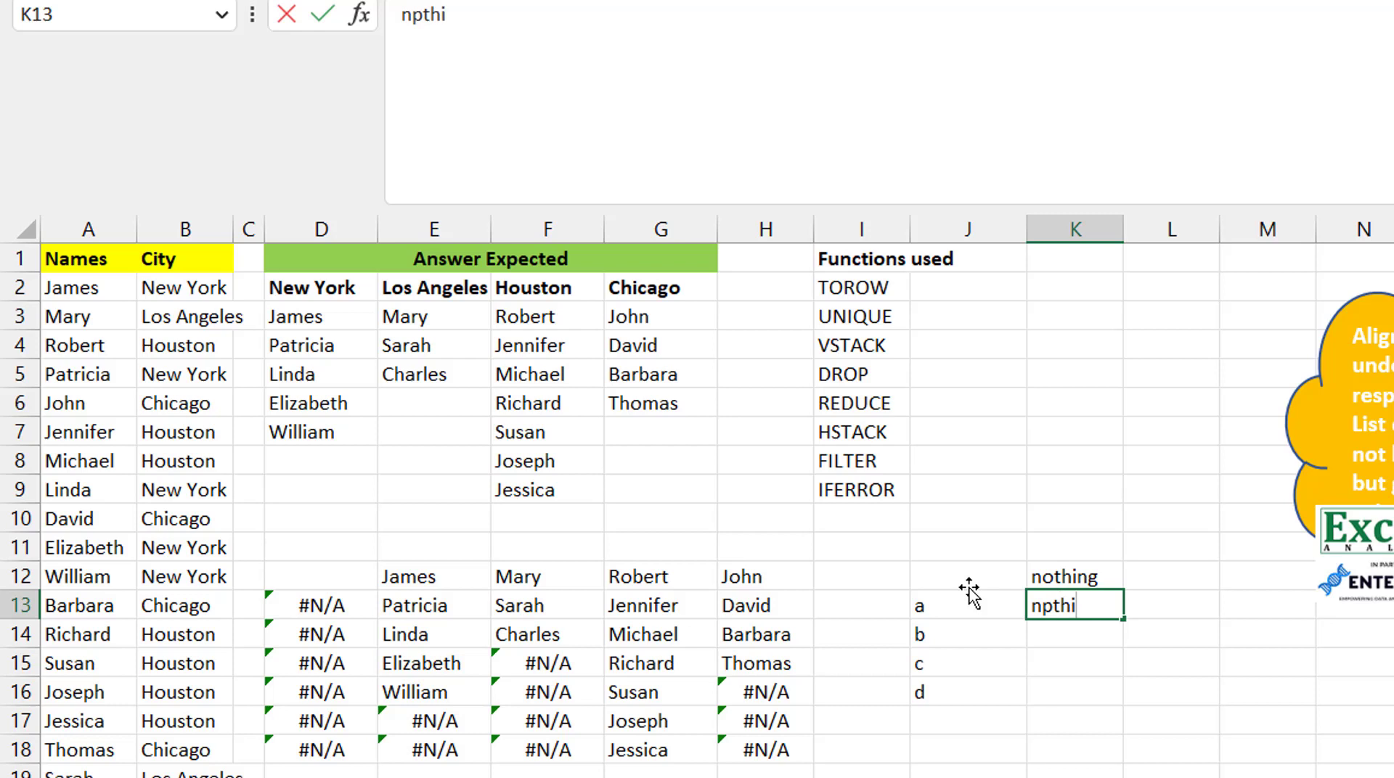
pyautogui.press('BackSpace')
pyautogui.press('BackSpace')
pyautogui.press('BackSpace')
pyautogui.press('BackSpace')
pyautogui.write('othing+a')
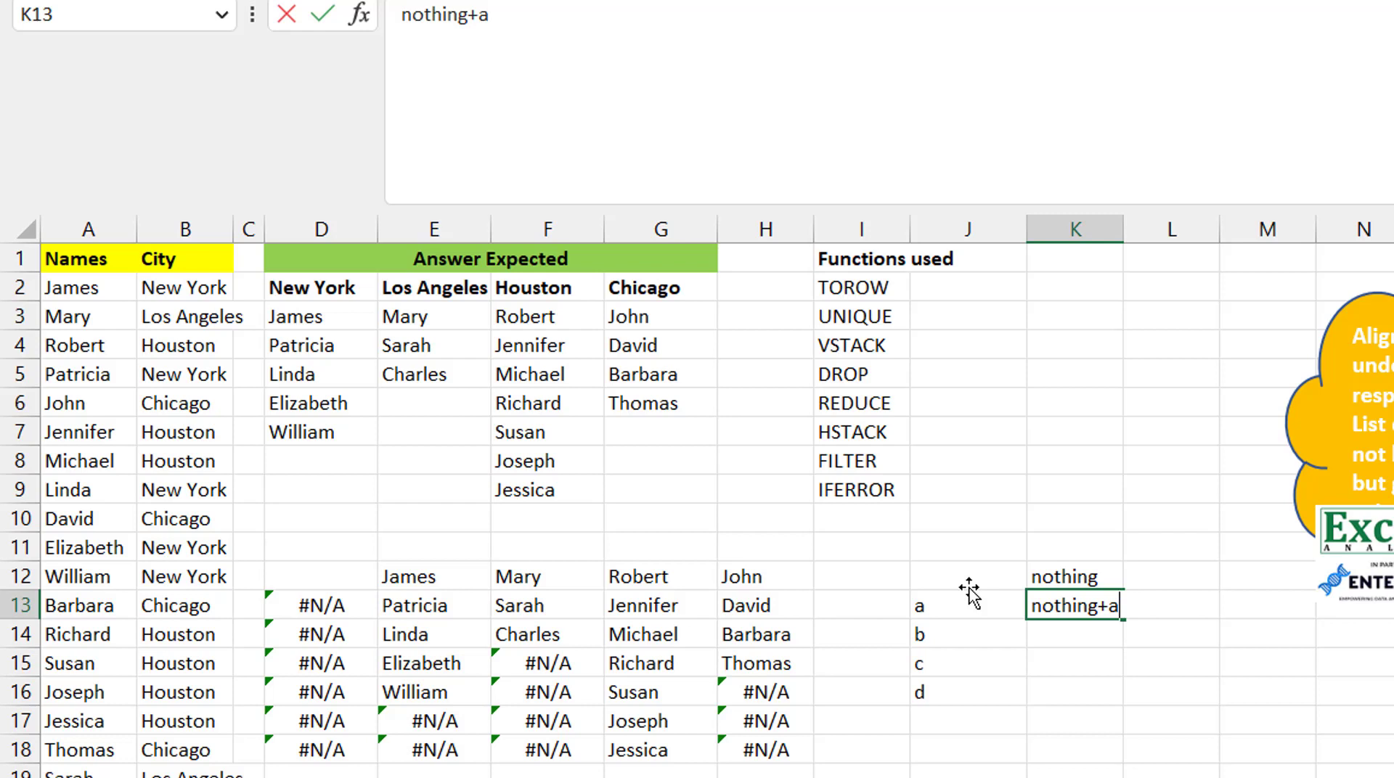
pyautogui.press('Escape')
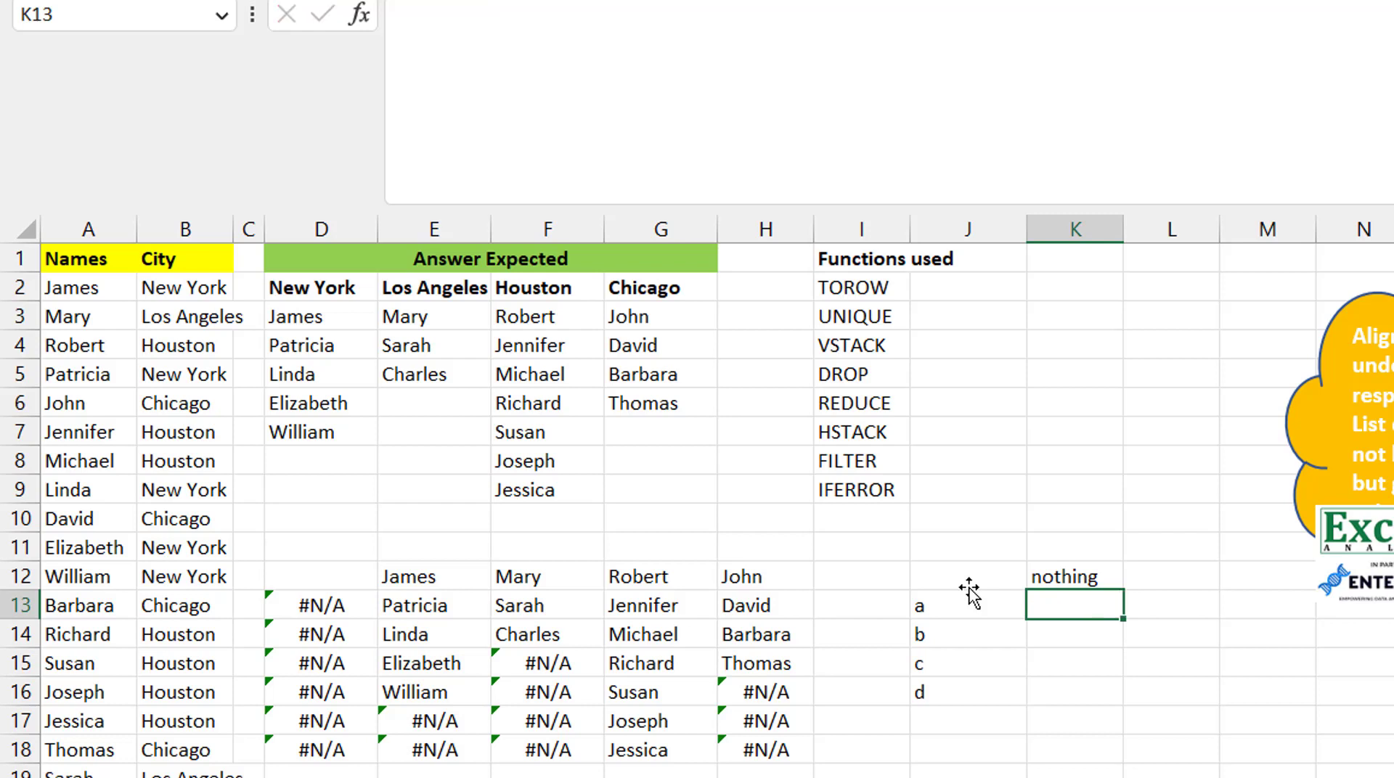
# - Clear the sample entries in J12:K16 and return to cell D12
pyautogui.press('Up')
pyautogui.click(969, 581)
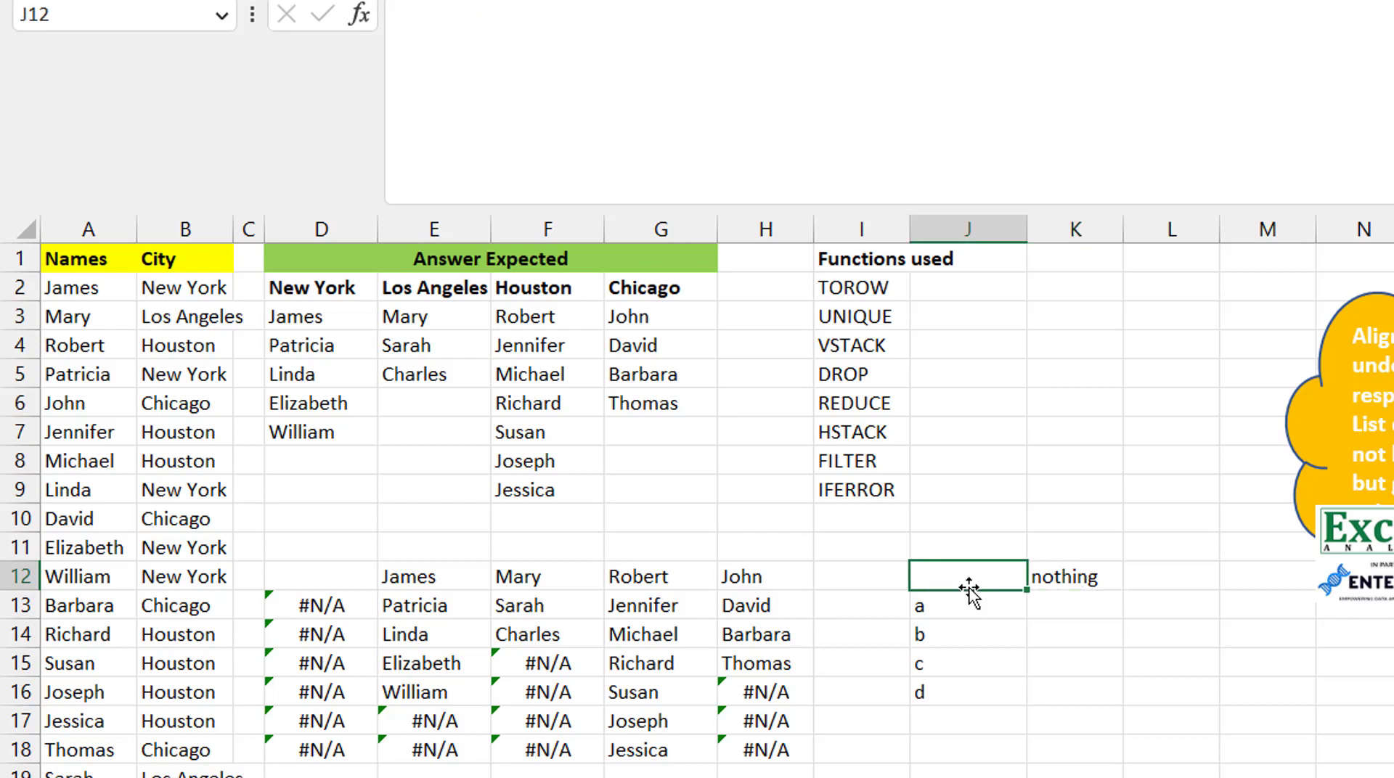
pyautogui.hotkey('shift', 'Right')
pyautogui.hotkey('shift', 'Down')
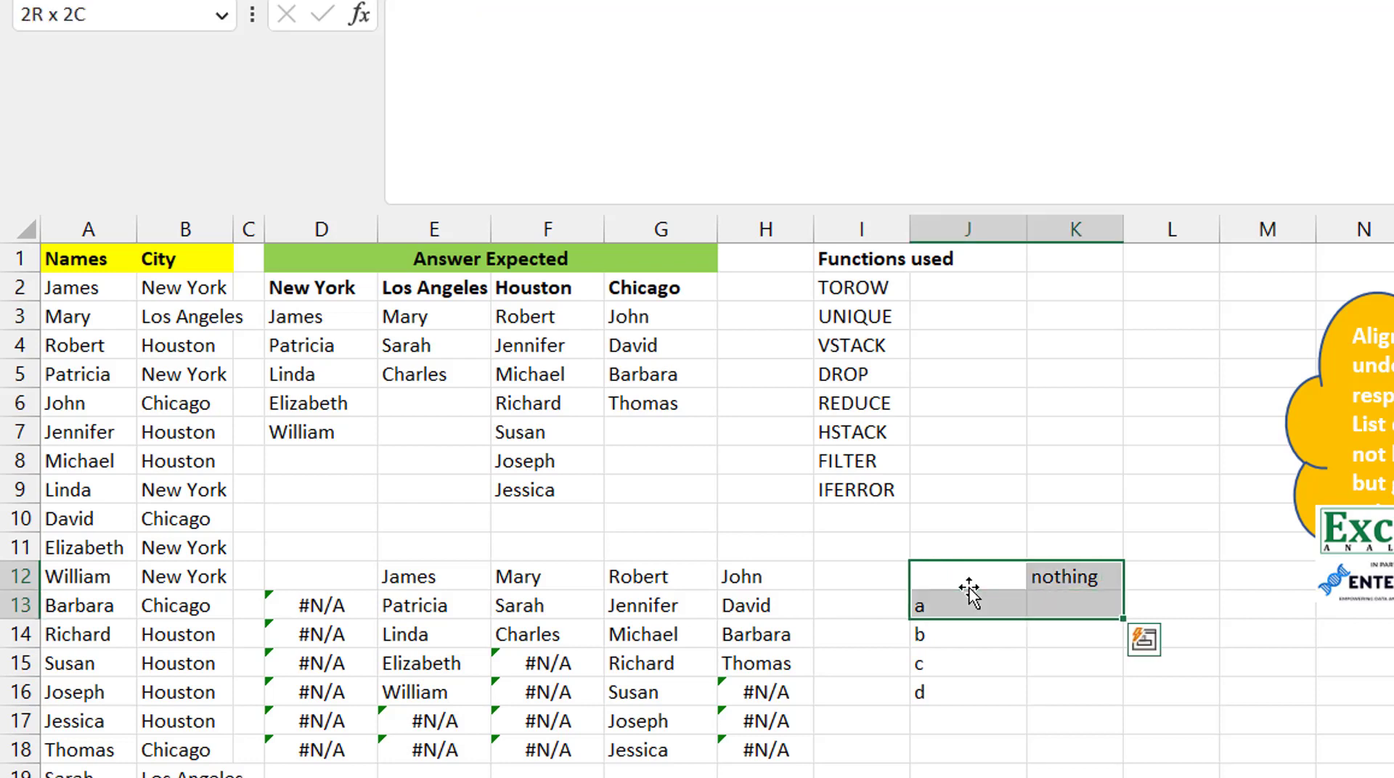
pyautogui.hotkey('shift', 'Down')
pyautogui.hotkey('shift', 'Down')
pyautogui.hotkey('shift', 'Down')
pyautogui.press('Delete')
pyautogui.press('Left')
pyautogui.press('Left')
pyautogui.press('Left')
pyautogui.press('Left')
pyautogui.press('Left')
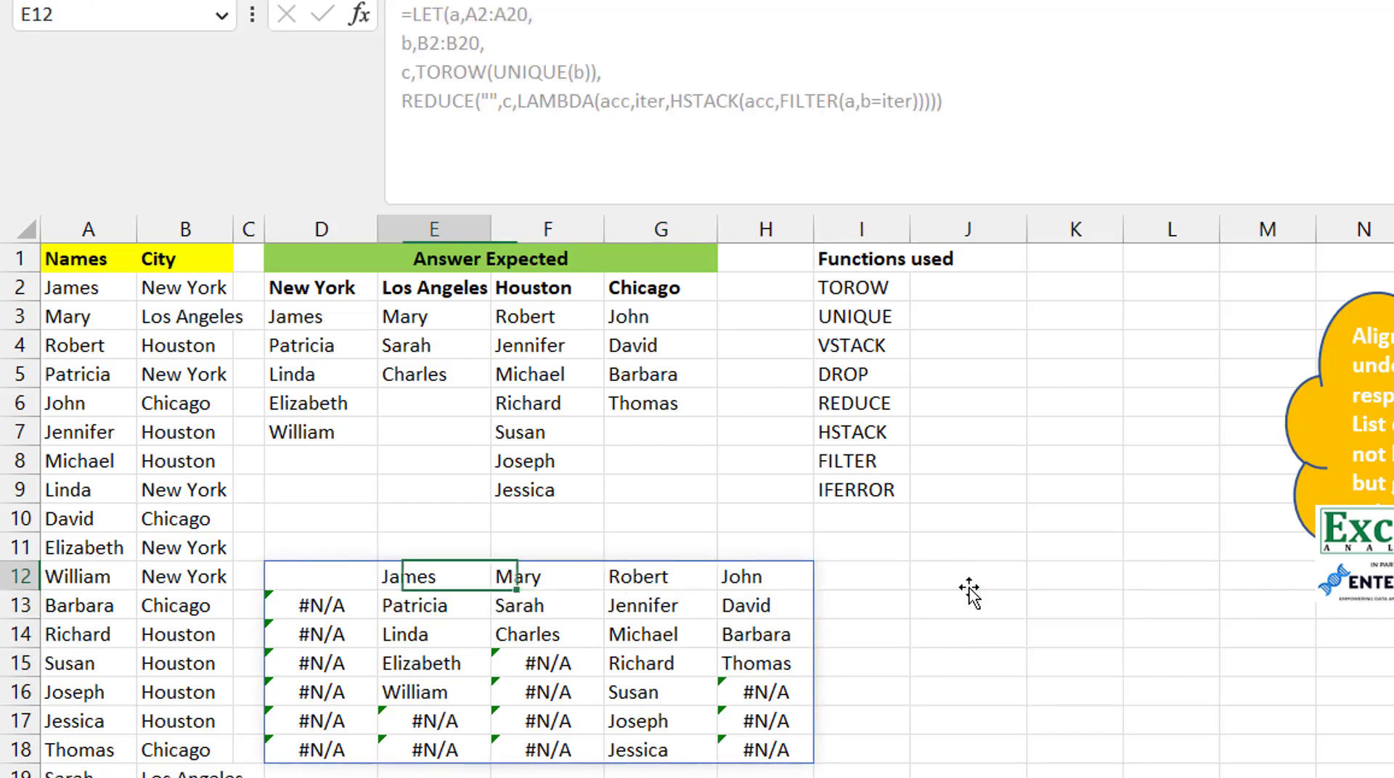
pyautogui.press('Left')
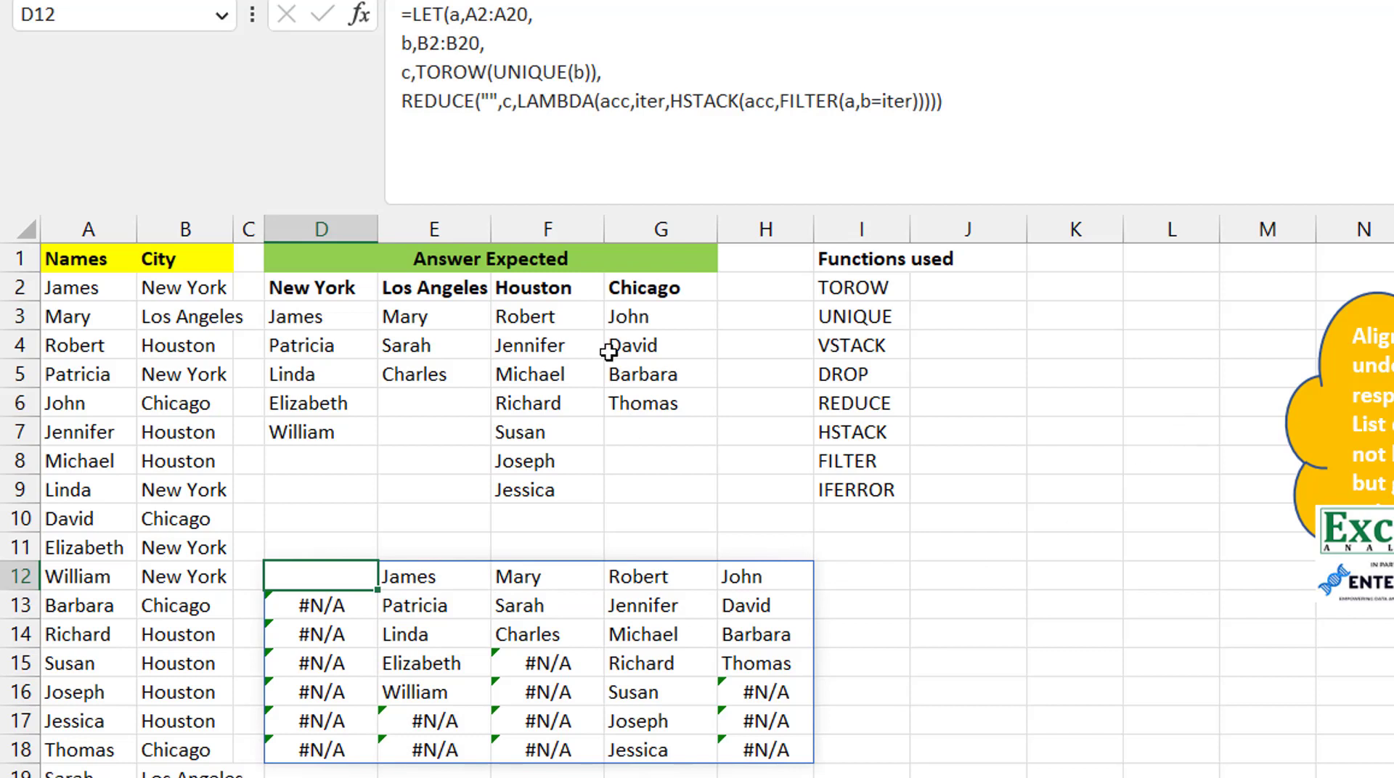
# - Wrap the REDUCE part of the D12 formula in DROP, leaving the rows argument empty and dropping 1 column
pyautogui.click(402, 109)
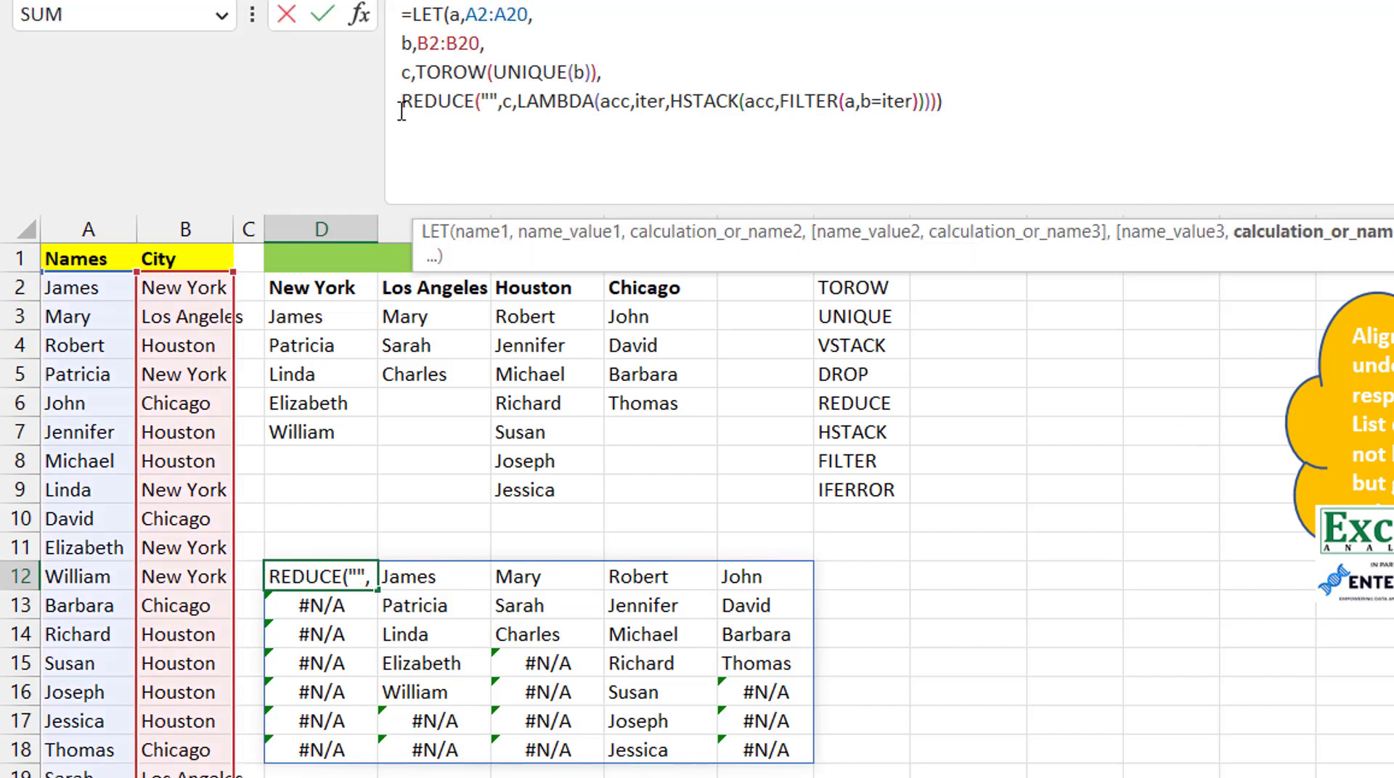
pyautogui.write('Drop')
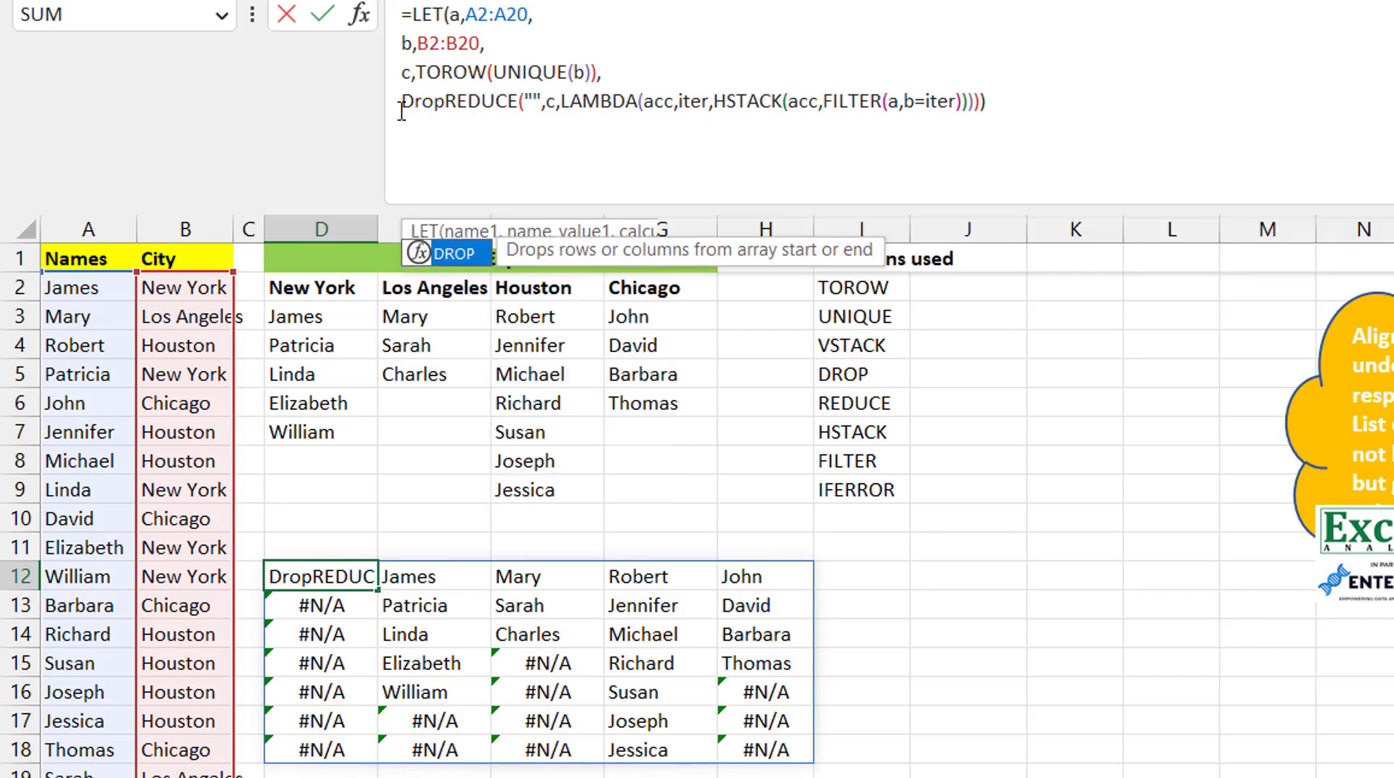
pyautogui.press('Tab')
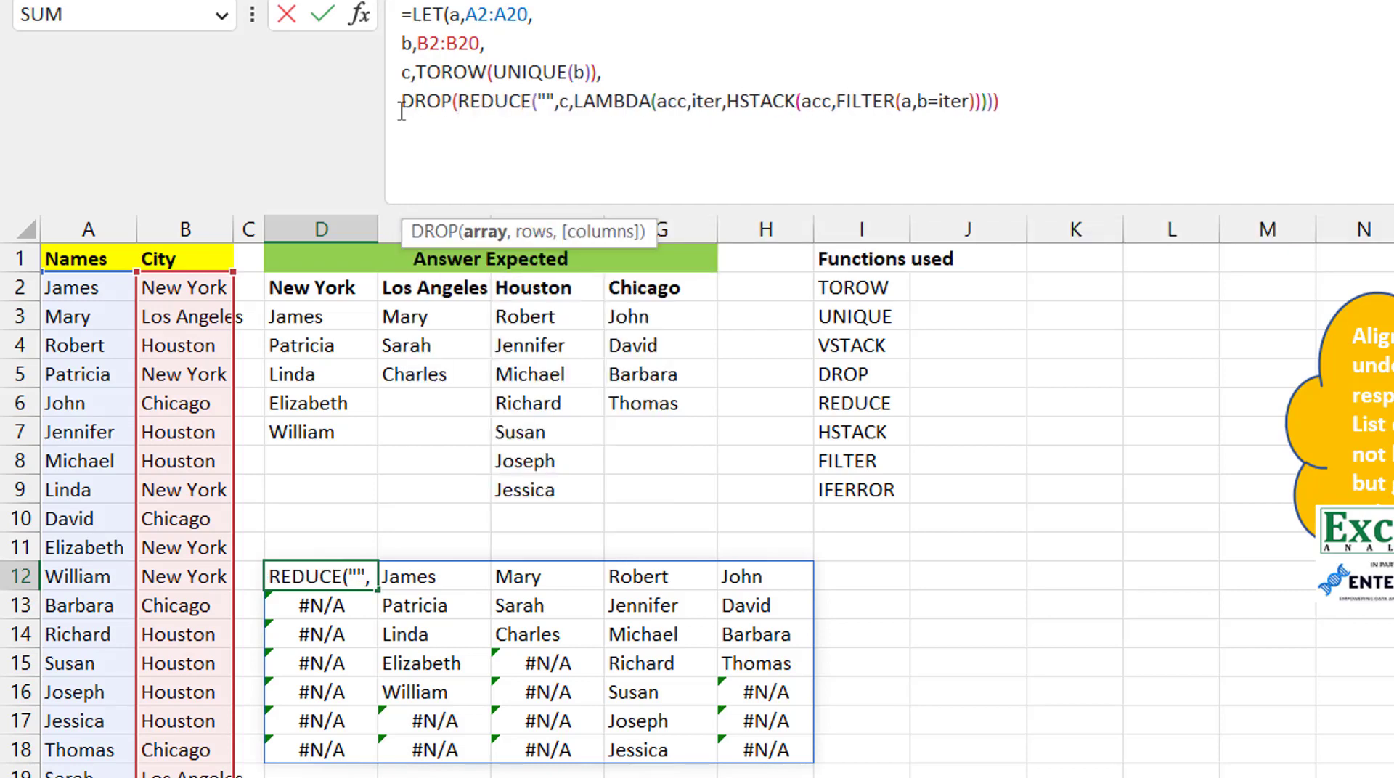
pyautogui.press('Right')
pyautogui.press('Right')
pyautogui.press('Right')
pyautogui.press('Right')
pyautogui.press('Right')
pyautogui.press('Right')
pyautogui.press('Right')
pyautogui.press('Right')
pyautogui.press('Right')
pyautogui.press('Right')
pyautogui.press('Right')
pyautogui.press('Right')
pyautogui.press('Right')
pyautogui.press('Right')
pyautogui.press('Right')
pyautogui.press('Right')
pyautogui.press('Right')
pyautogui.press('Right')
pyautogui.press('Right')
pyautogui.press('Right')
pyautogui.press('Right')
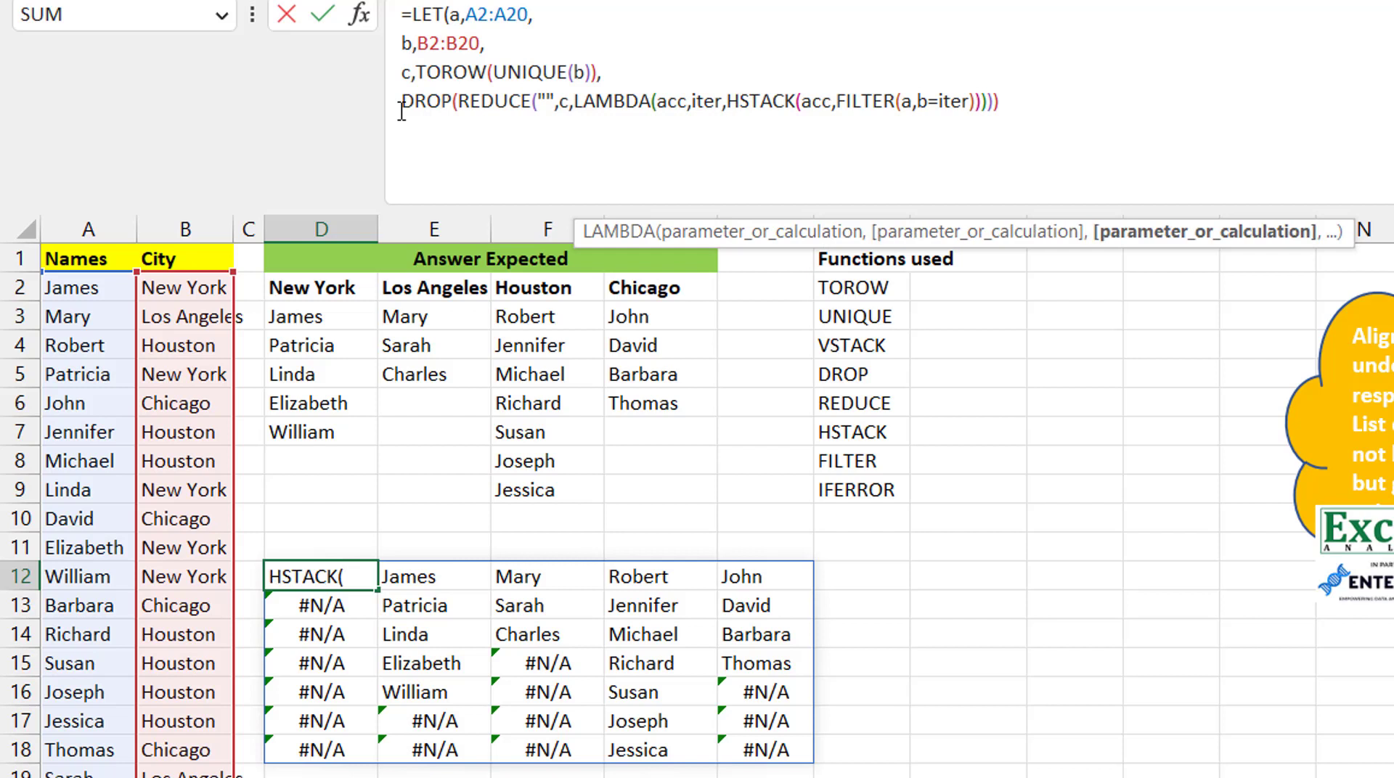
pyautogui.press('Right')
pyautogui.press('Right')
pyautogui.press('Right')
pyautogui.press('Right')
pyautogui.press('Right')
pyautogui.press('Right')
pyautogui.press('Right')
pyautogui.press('Right')
pyautogui.press('Right')
pyautogui.press('Right')
pyautogui.press('Right')
pyautogui.press('Right')
pyautogui.press('Right')
pyautogui.press('Right')
pyautogui.press('Right')
pyautogui.press('Right')
pyautogui.press('Right')
pyautogui.press('Right')
pyautogui.press('Right')
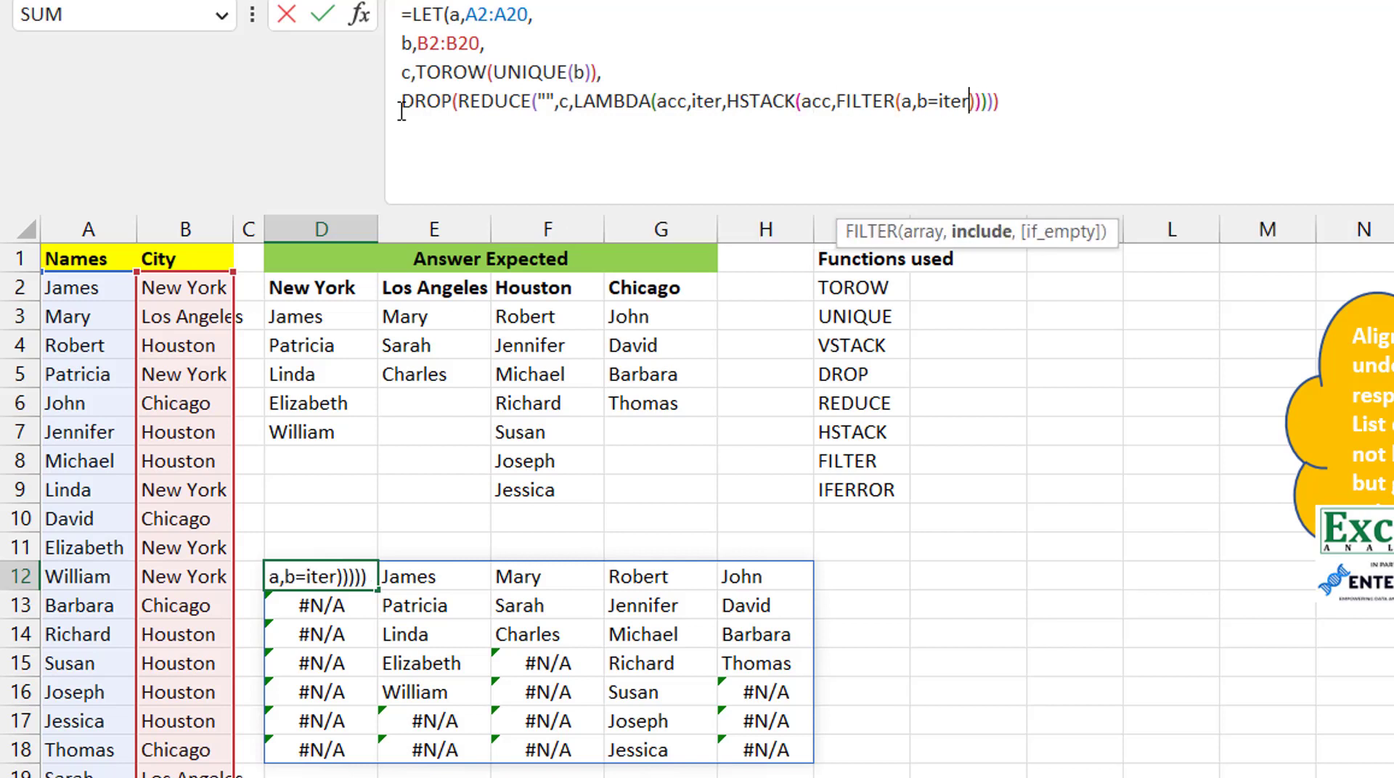
pyautogui.press('Right')
pyautogui.press('Right')
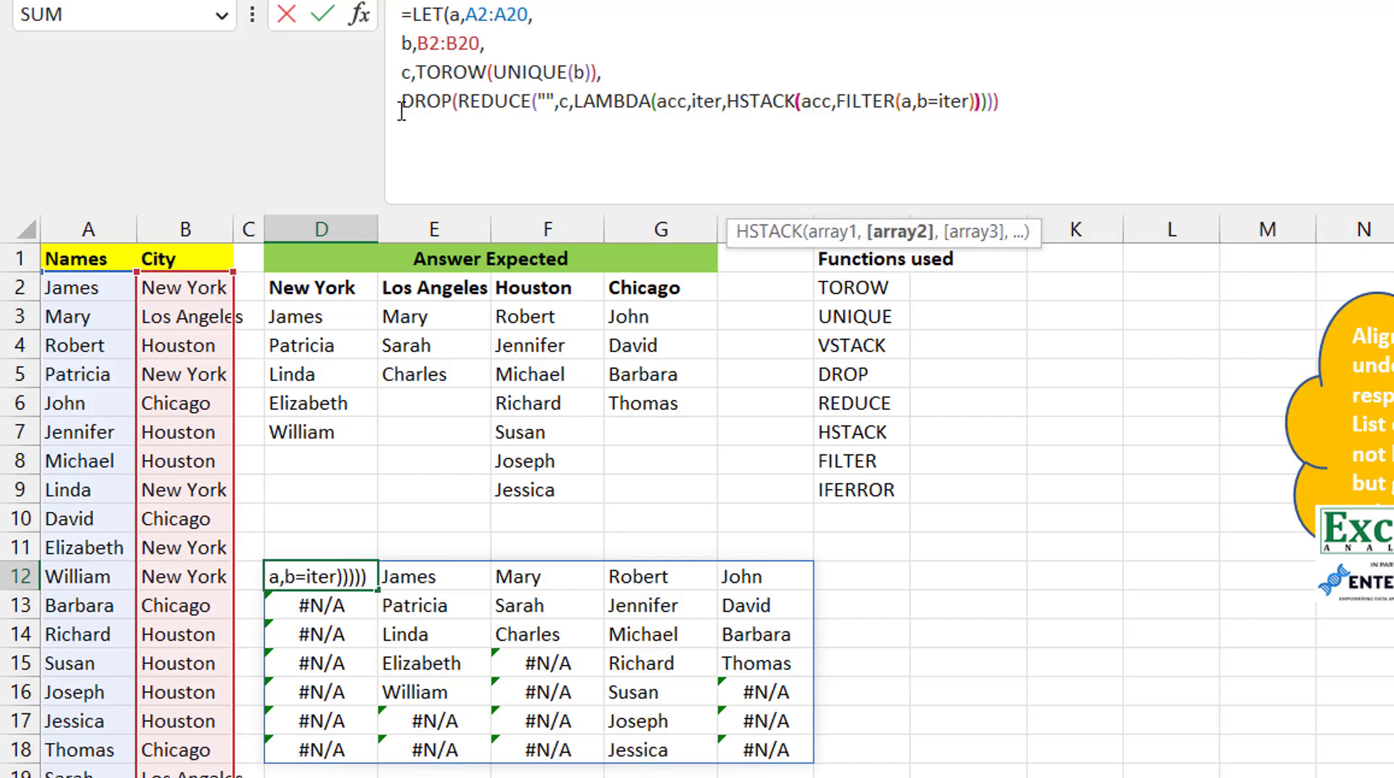
pyautogui.press('Right')
pyautogui.press('Right')
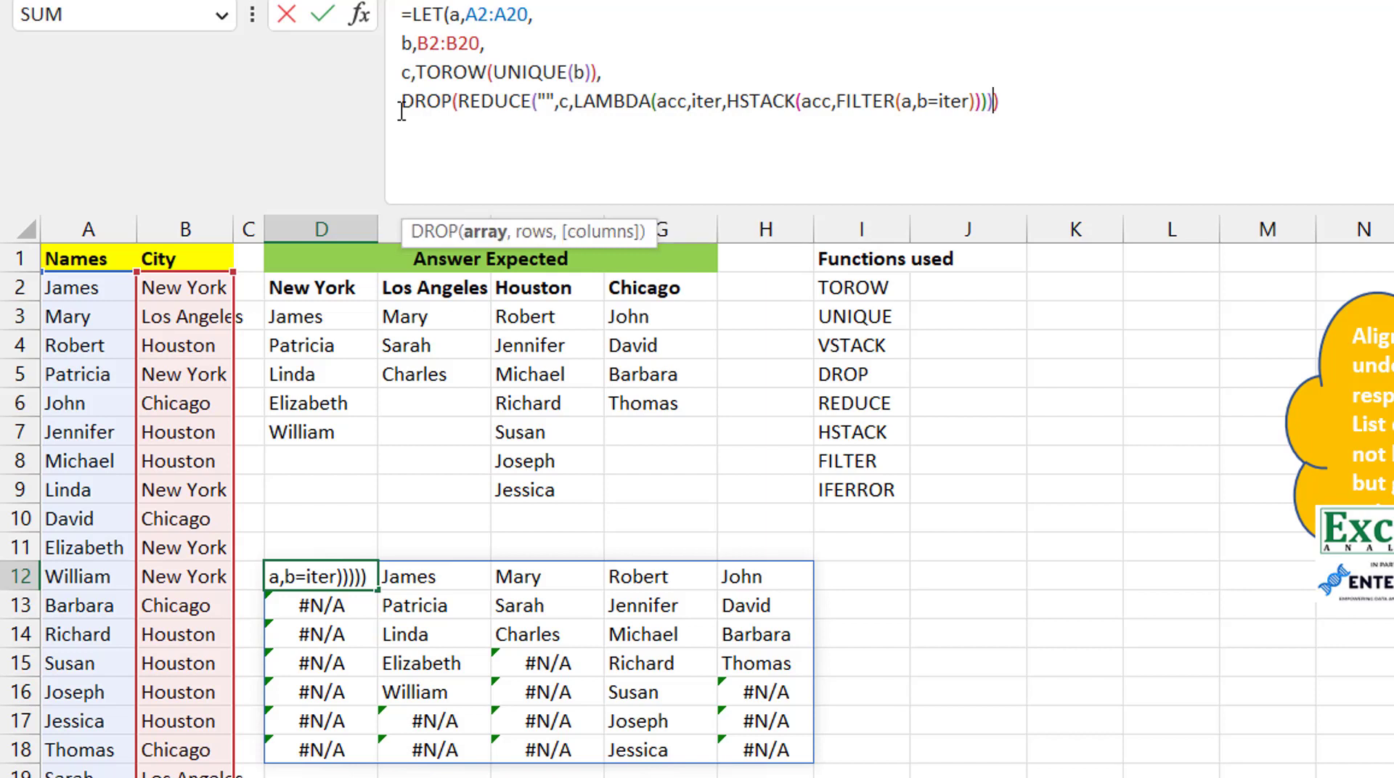
pyautogui.write(',')
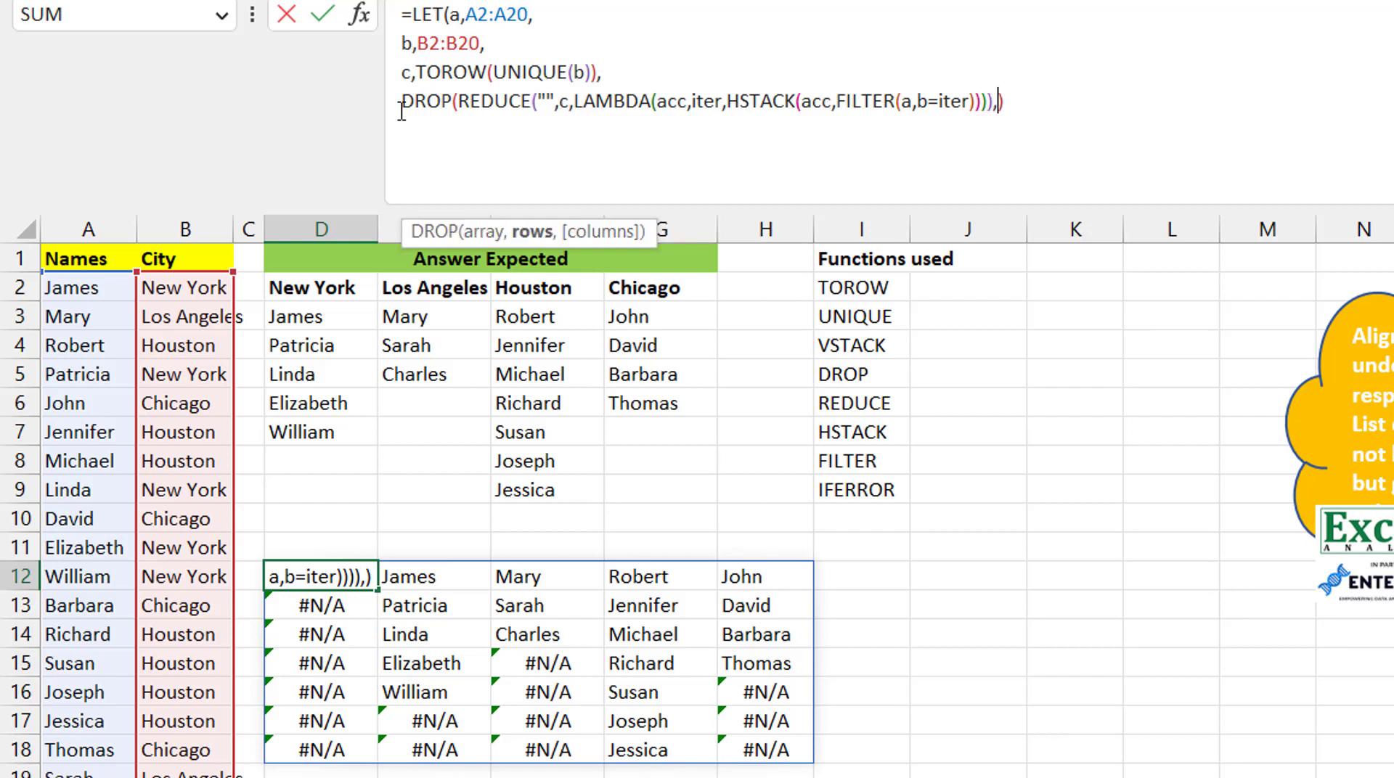
pyautogui.write(',')
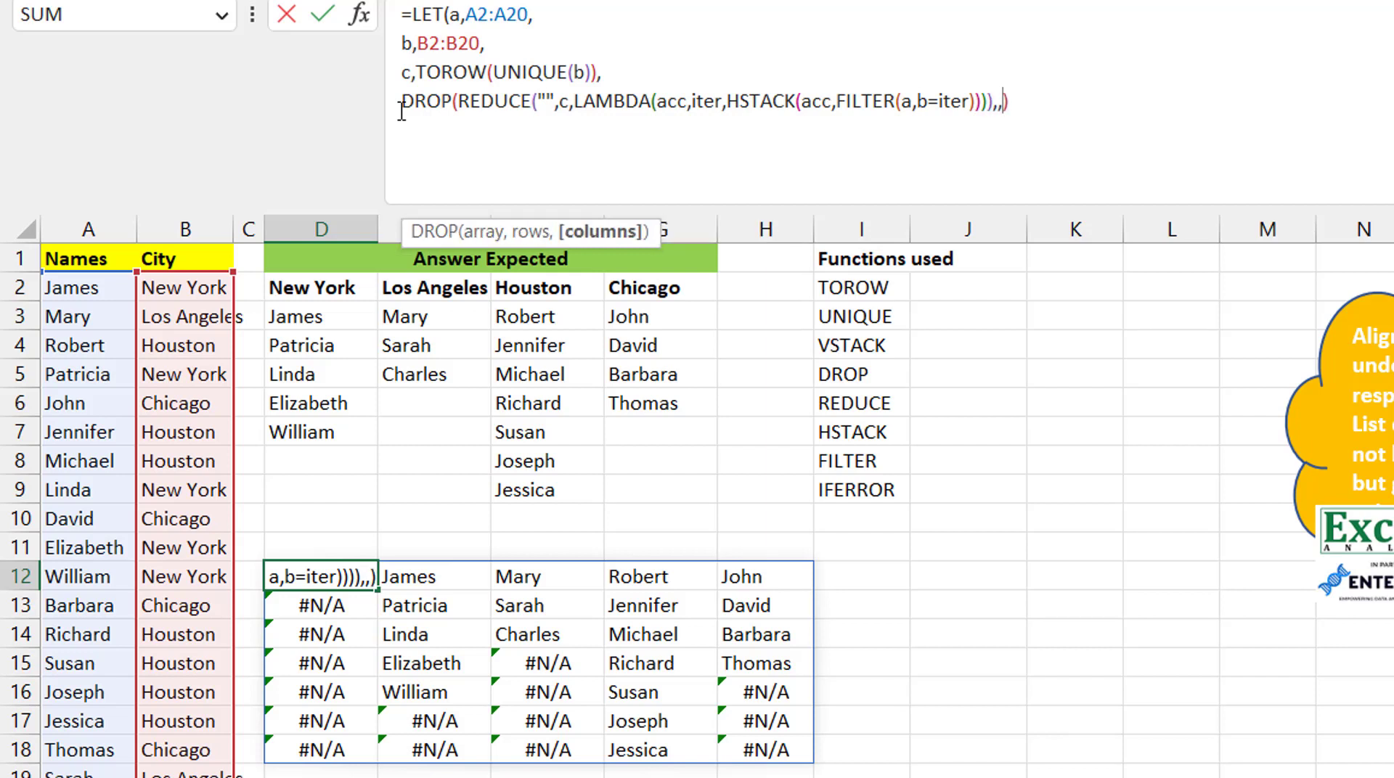
pyautogui.write('1')
pyautogui.press('Right')
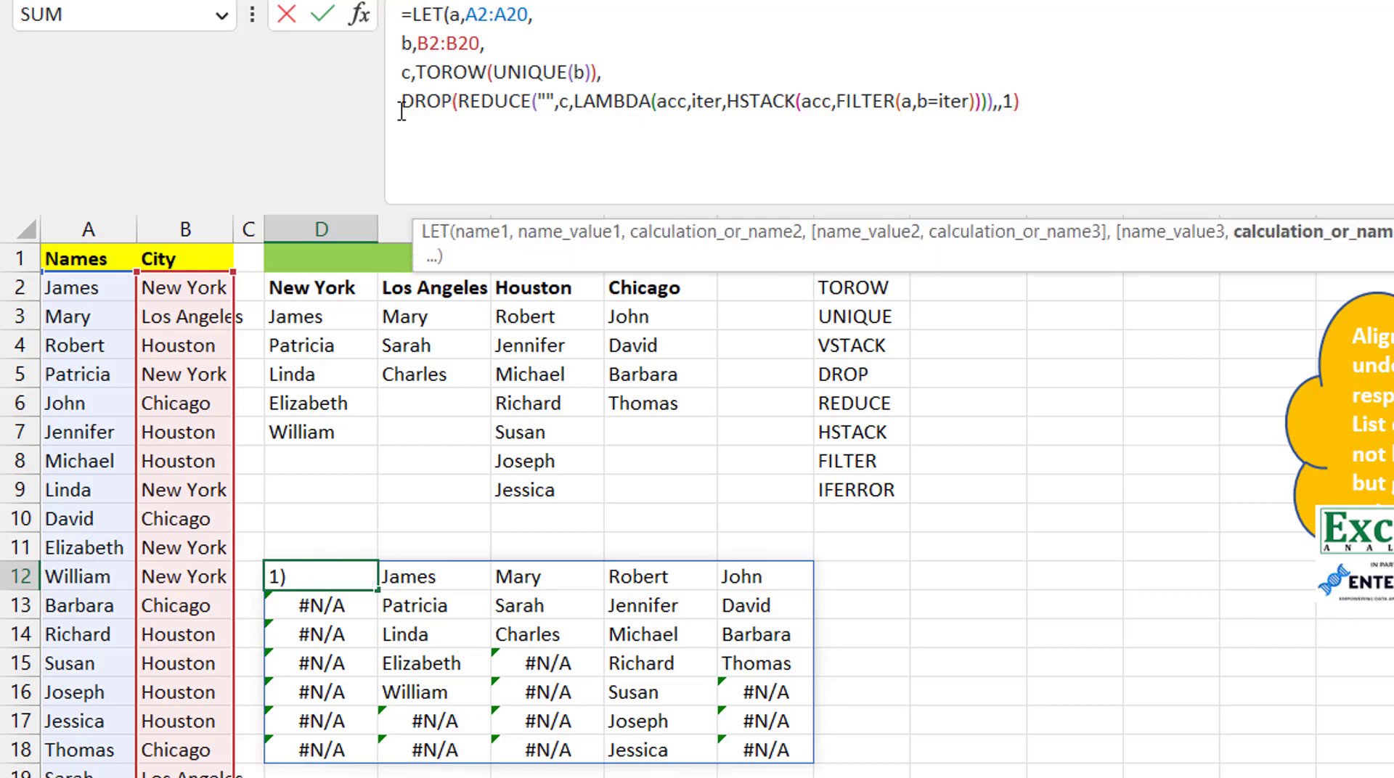
pyautogui.write(')')
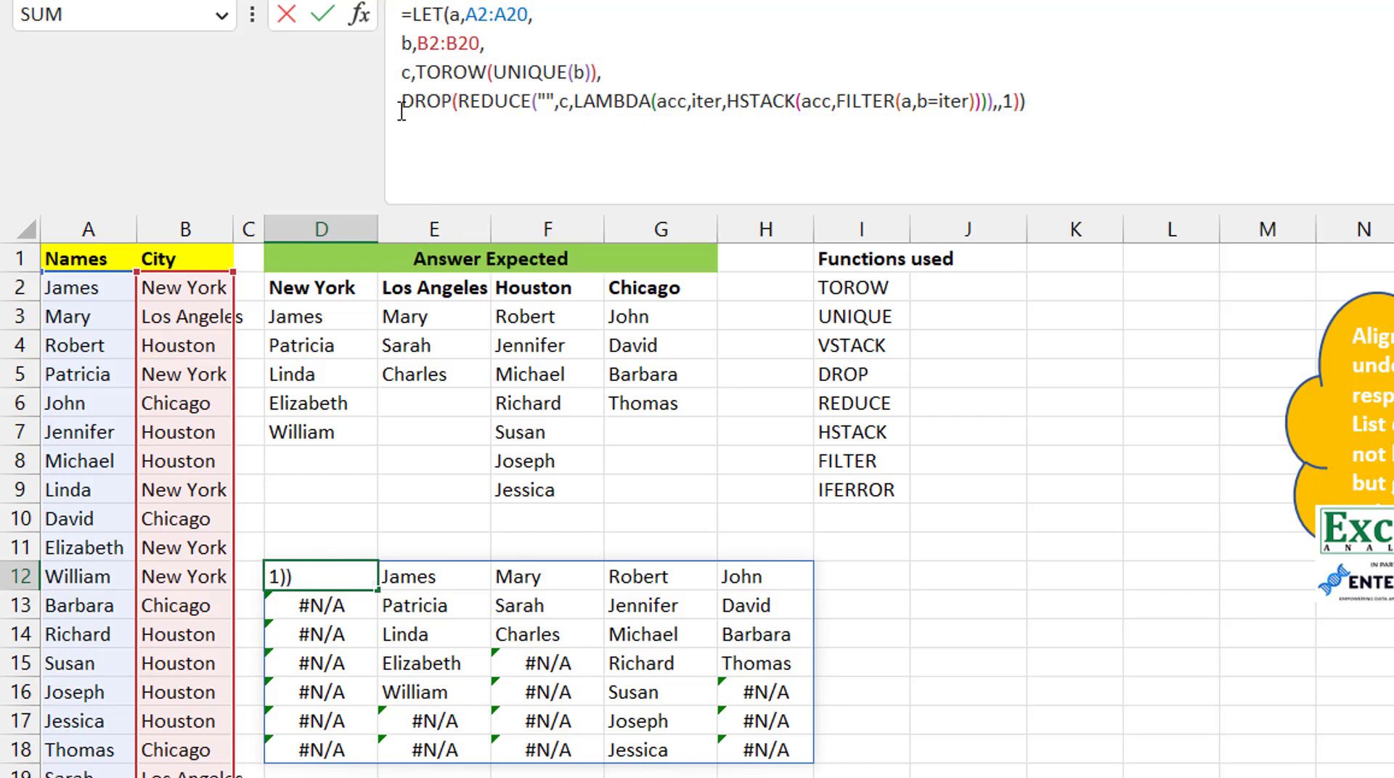
pyautogui.press('Return')
pyautogui.press('Up')
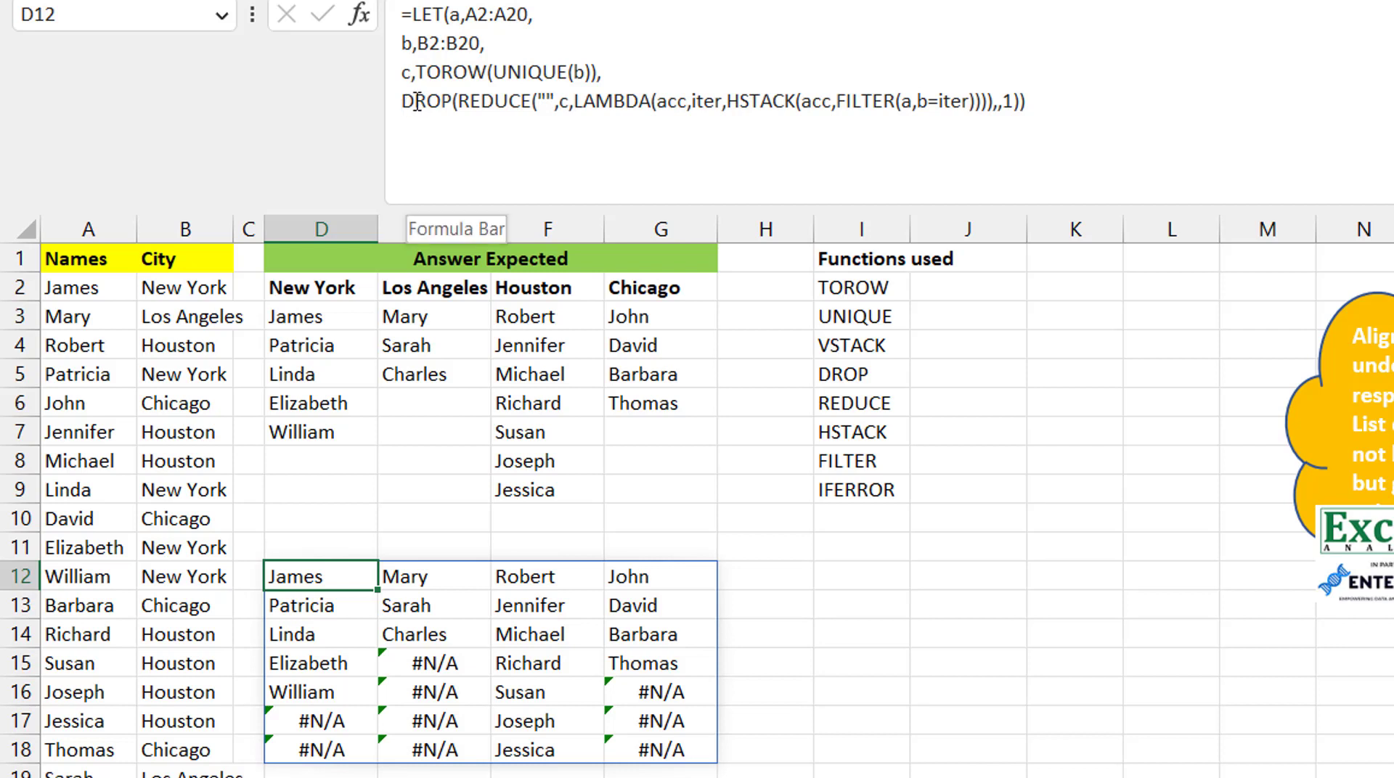
# - Wrap the DROP expression in the D12 formula in IFERROR with an empty string "" as the error value
pyautogui.click(403, 102)
pyautogui.write('iferr')
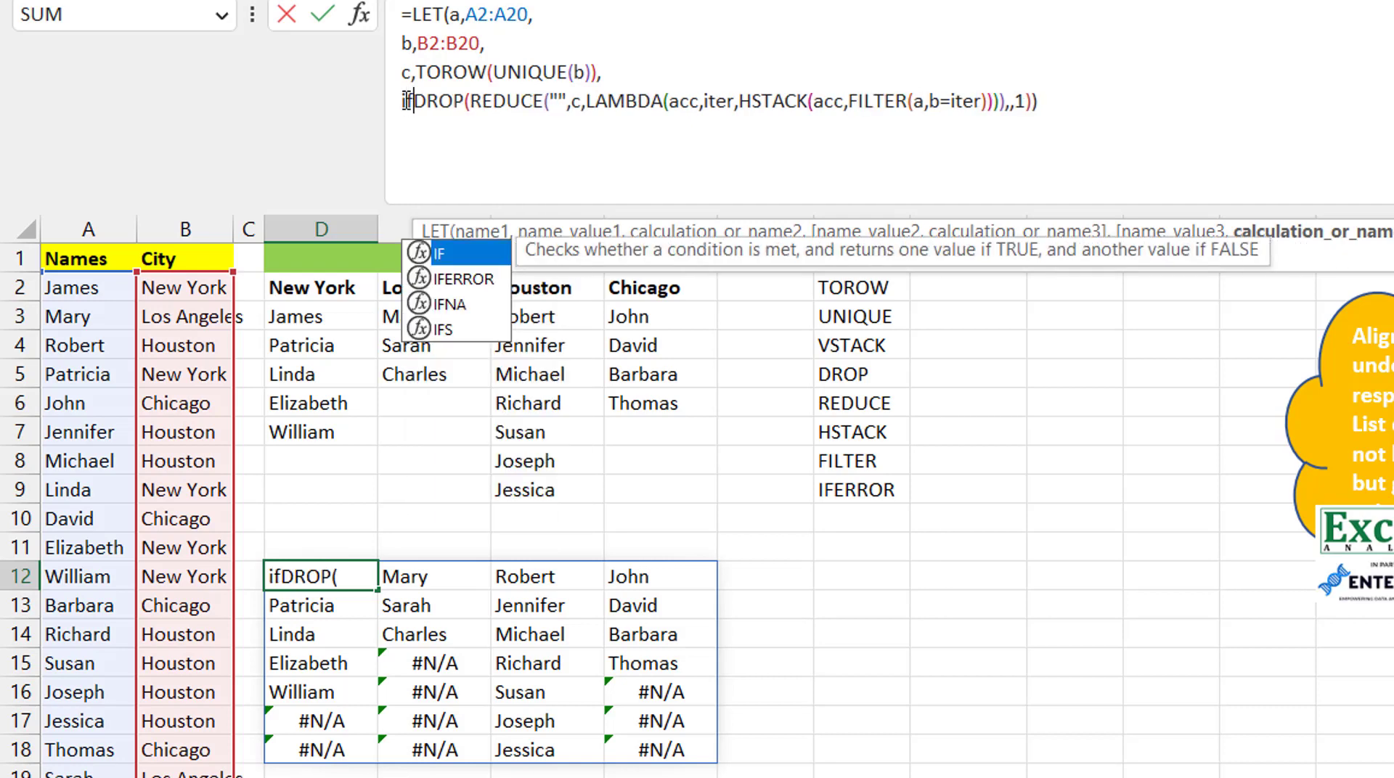
pyautogui.press('Tab')
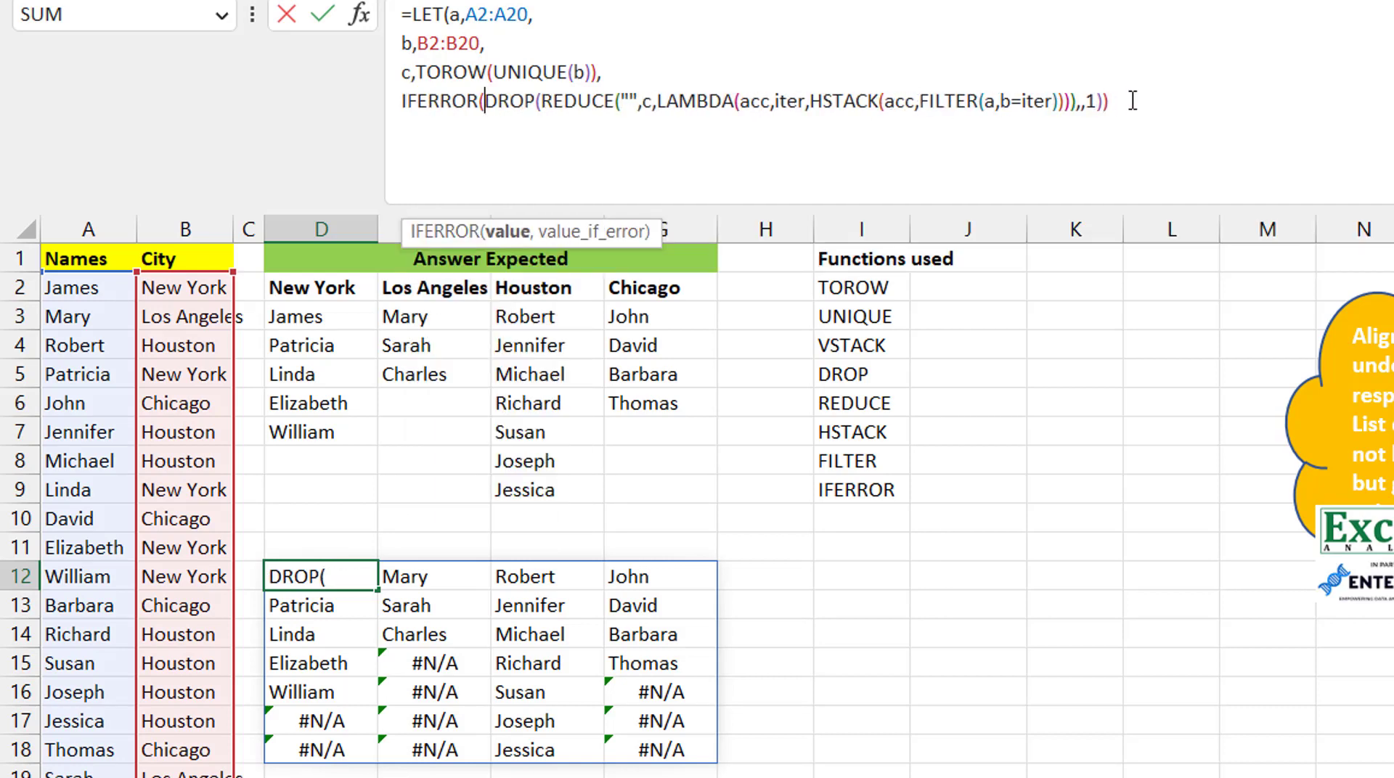
pyautogui.click(1101, 102)
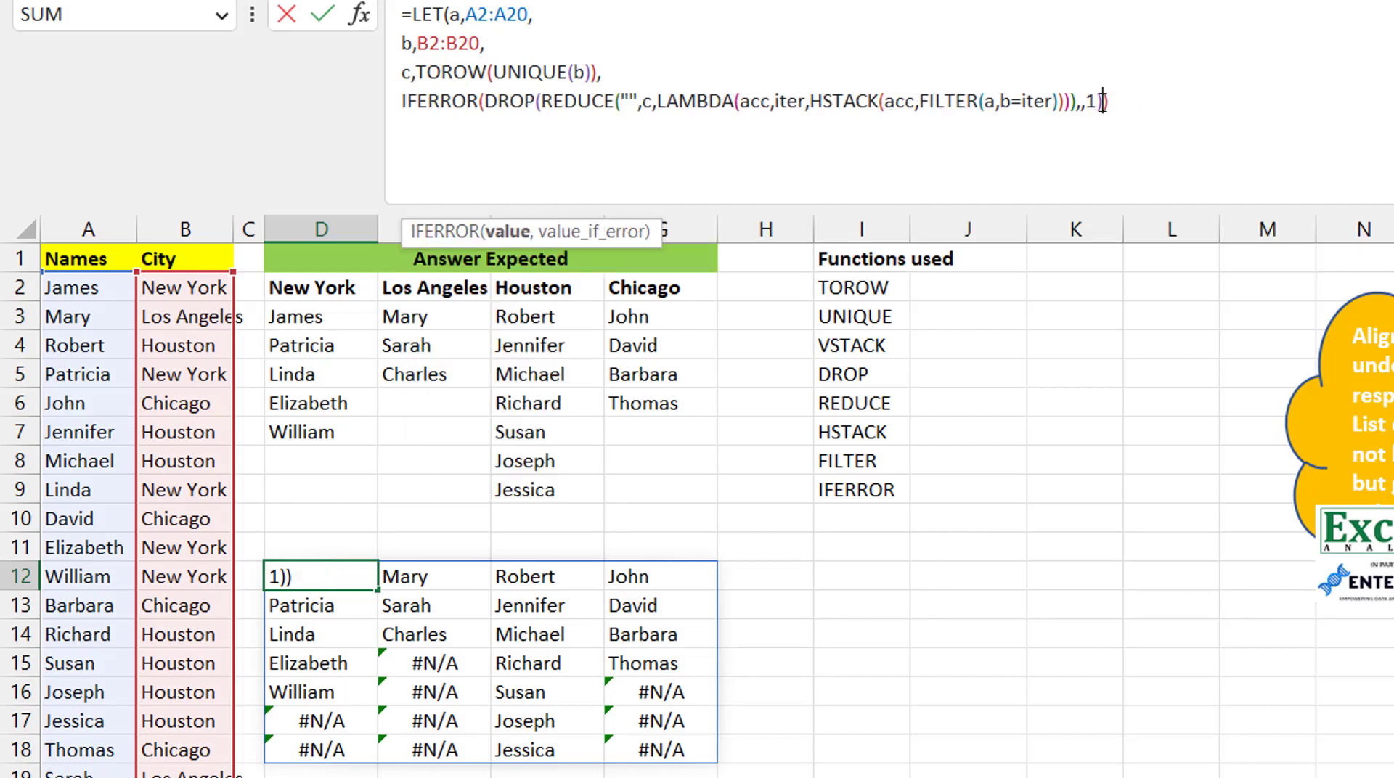
pyautogui.write(',')
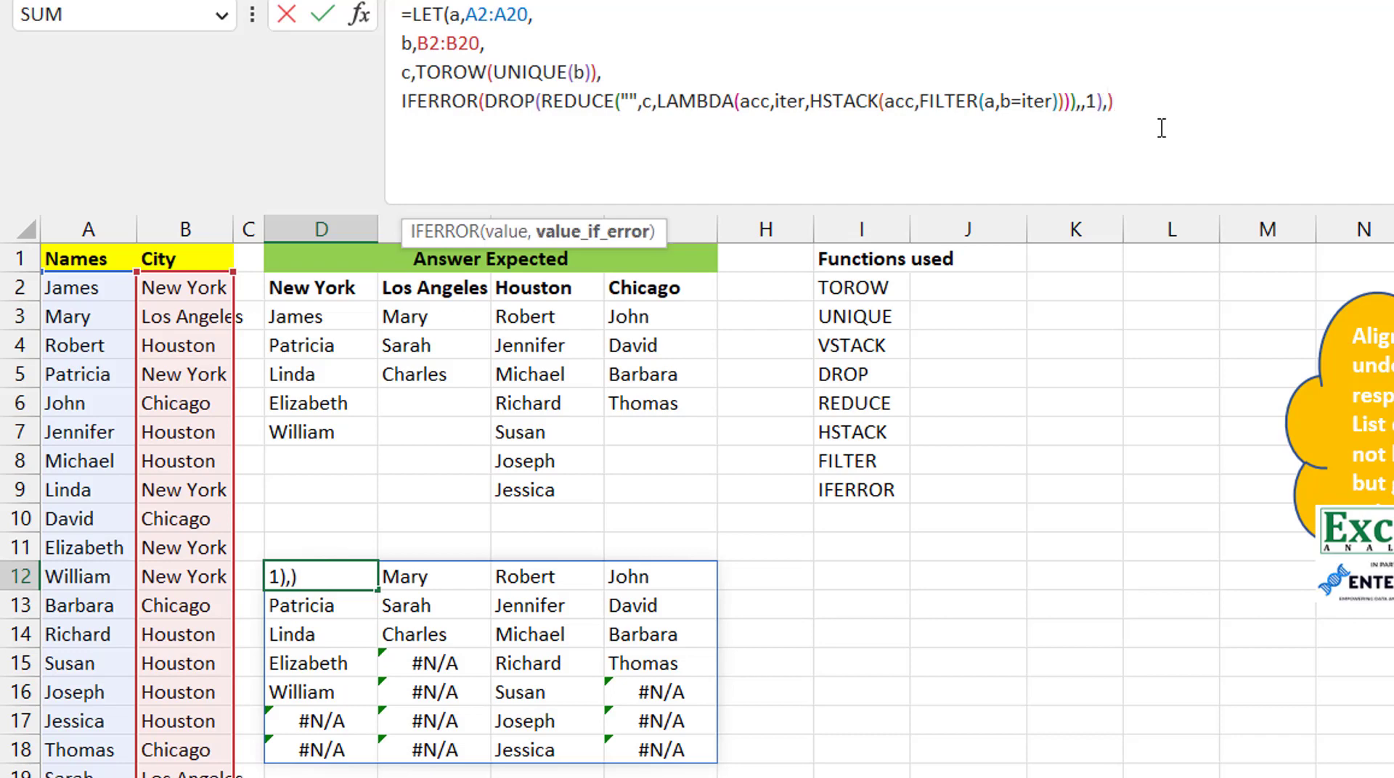
pyautogui.write('""')
pyautogui.press('Right')
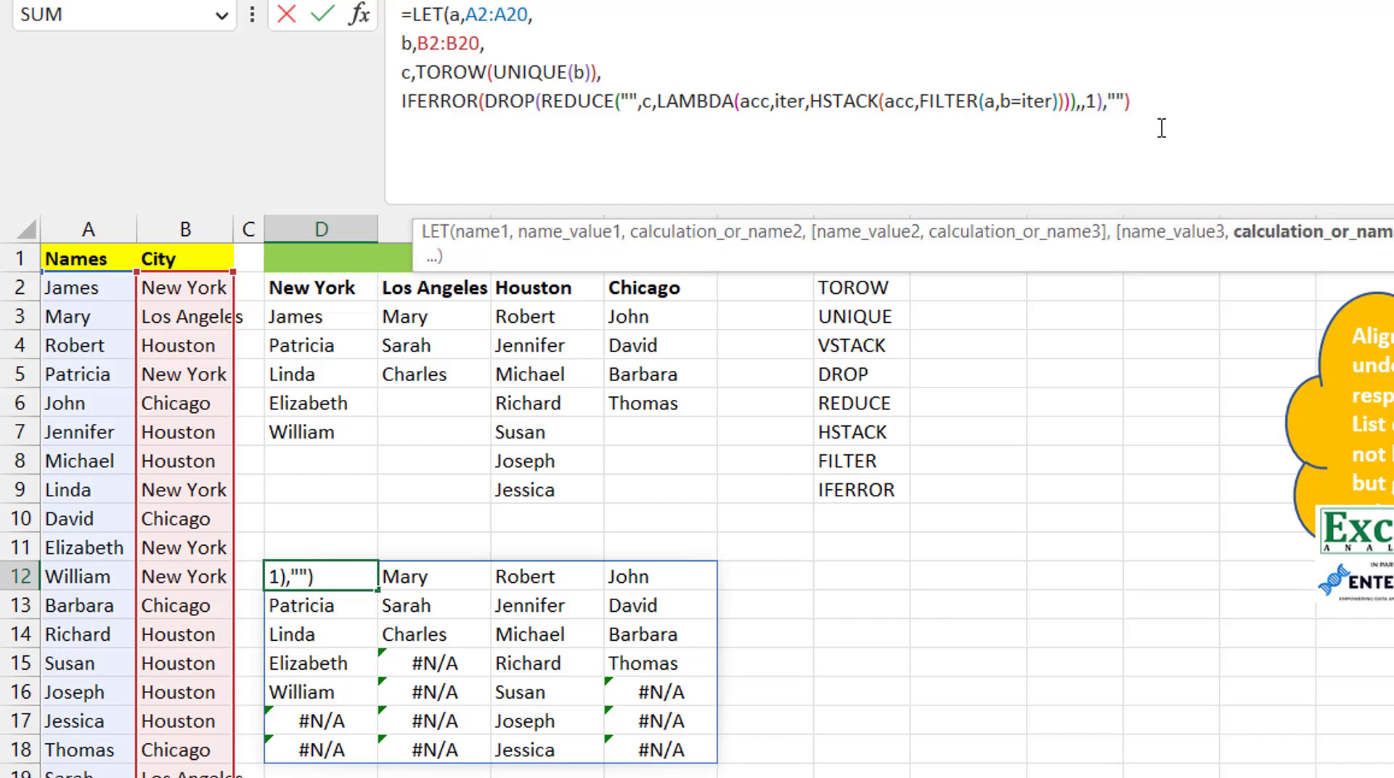
pyautogui.write(')')
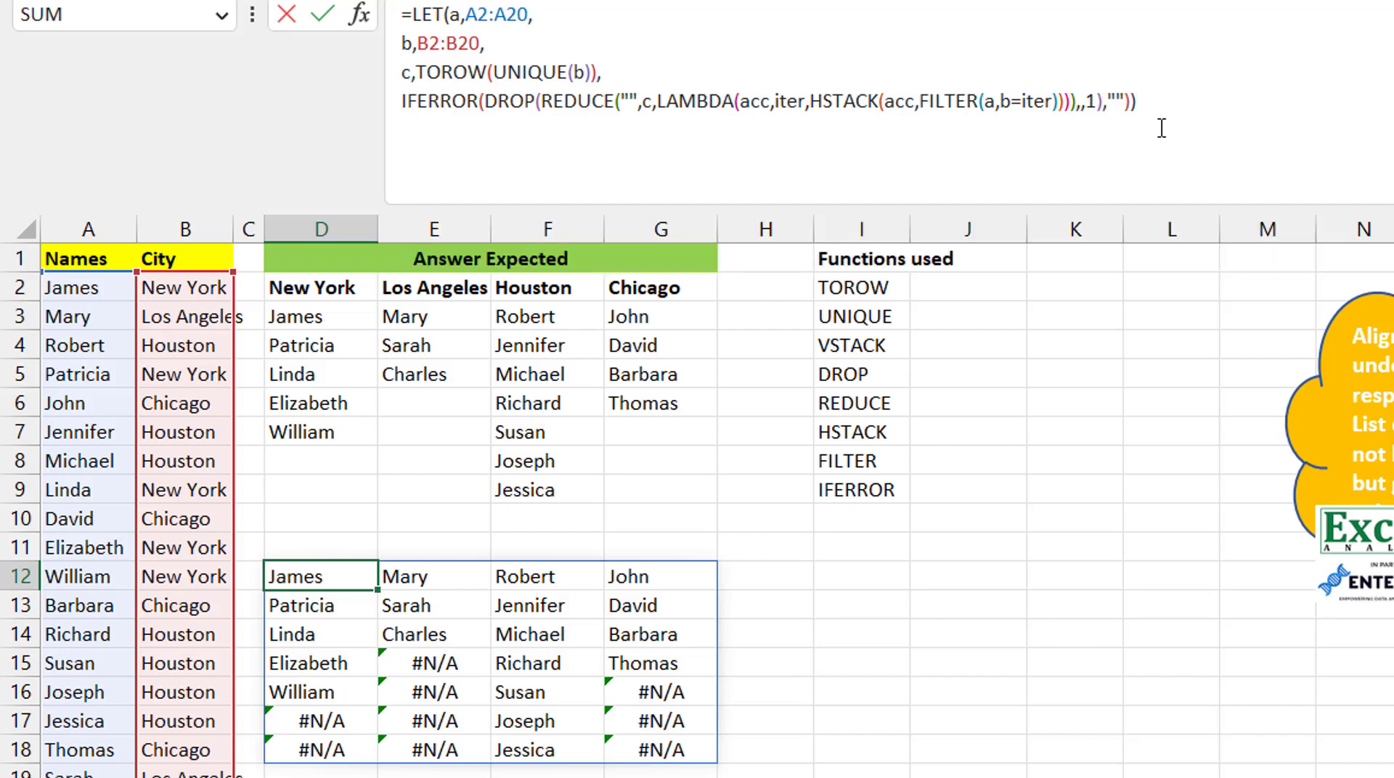
pyautogui.press('Return')
pyautogui.press('Up')
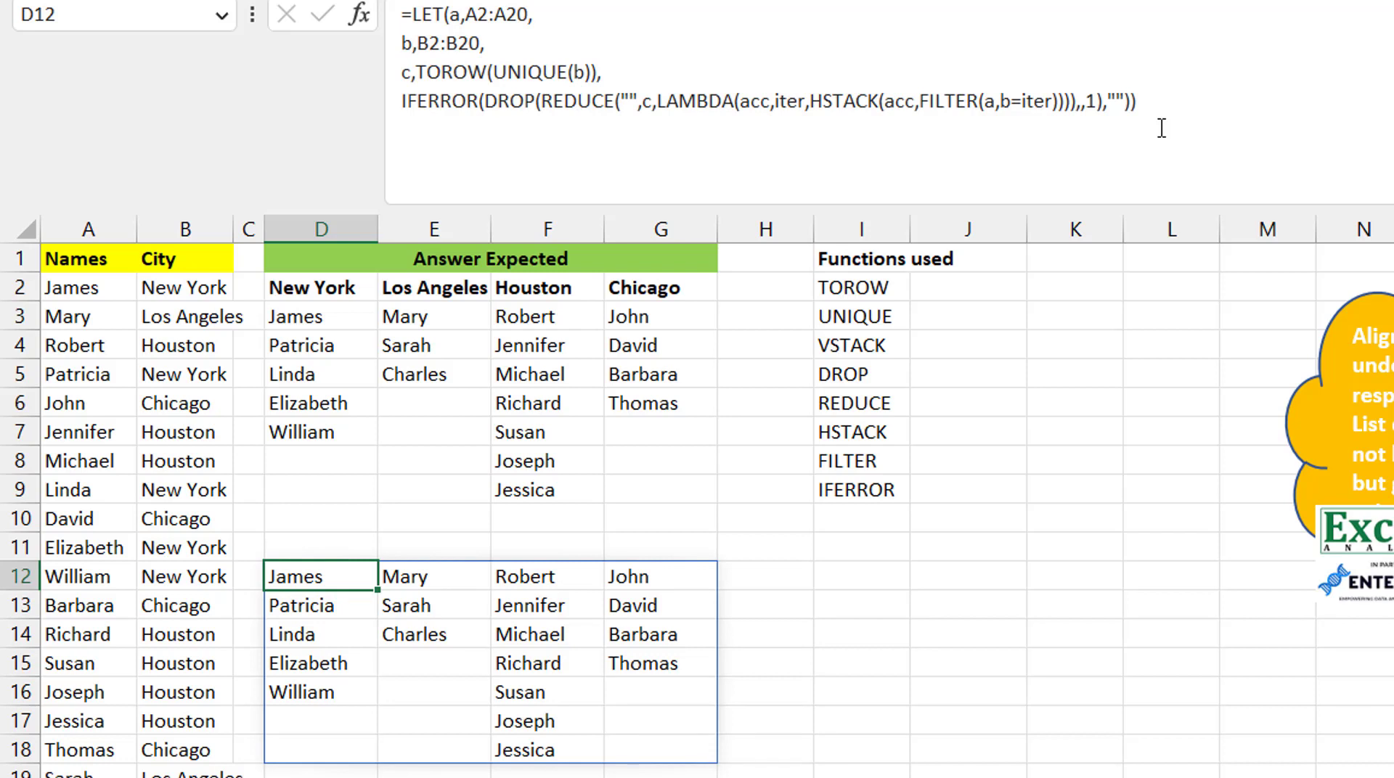
# - Wrap the IFERROR expression in the D12 formula in VSTACK with c as the first array to stack the city headers on top
pyautogui.click(404, 101)
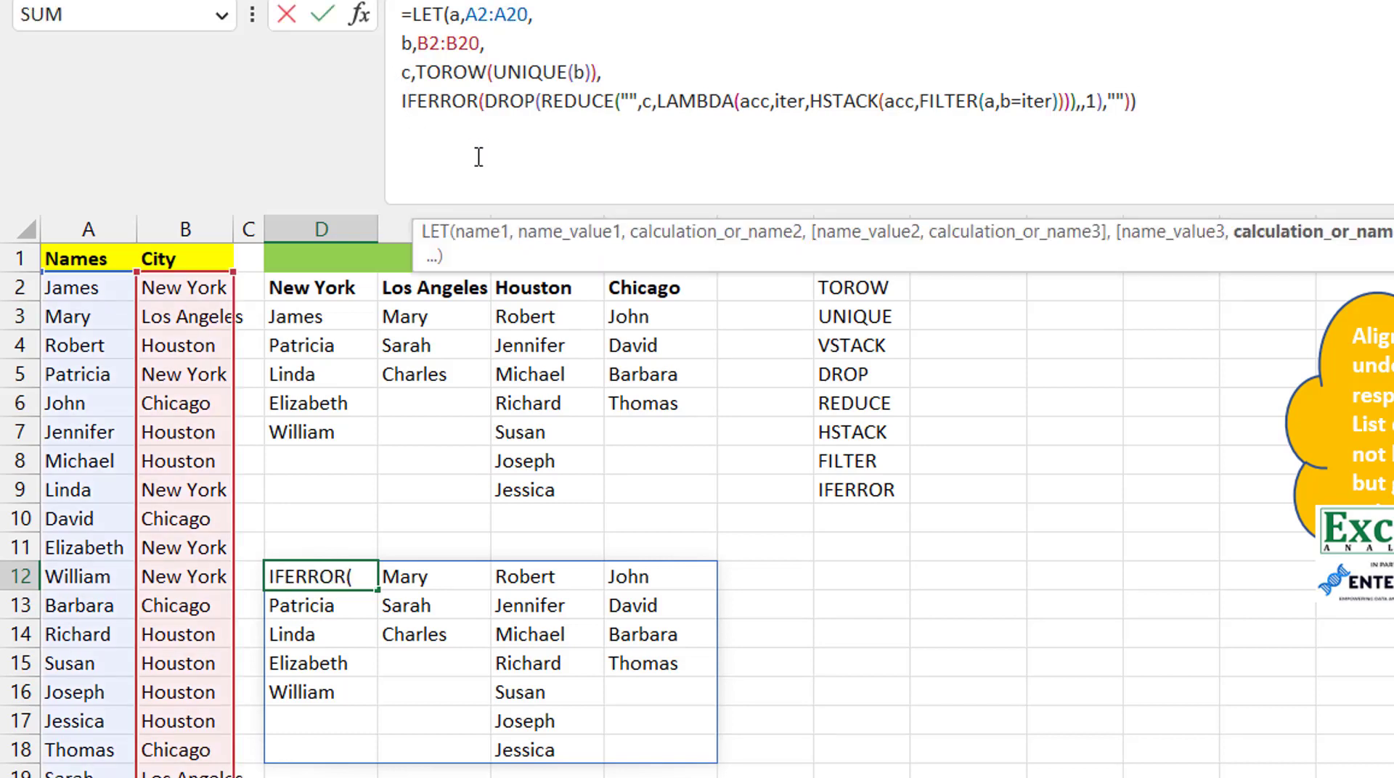
pyautogui.write('VSTACK(')
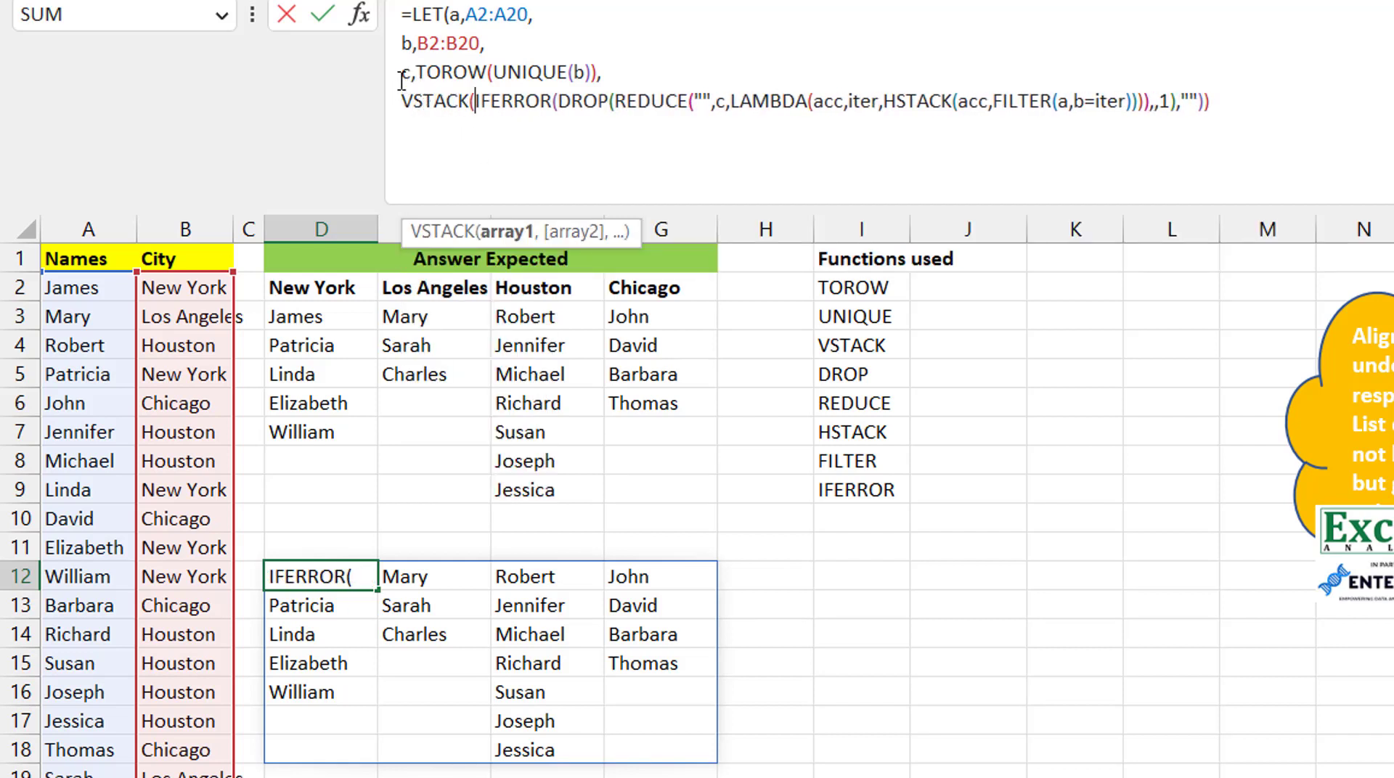
pyautogui.write('c,')
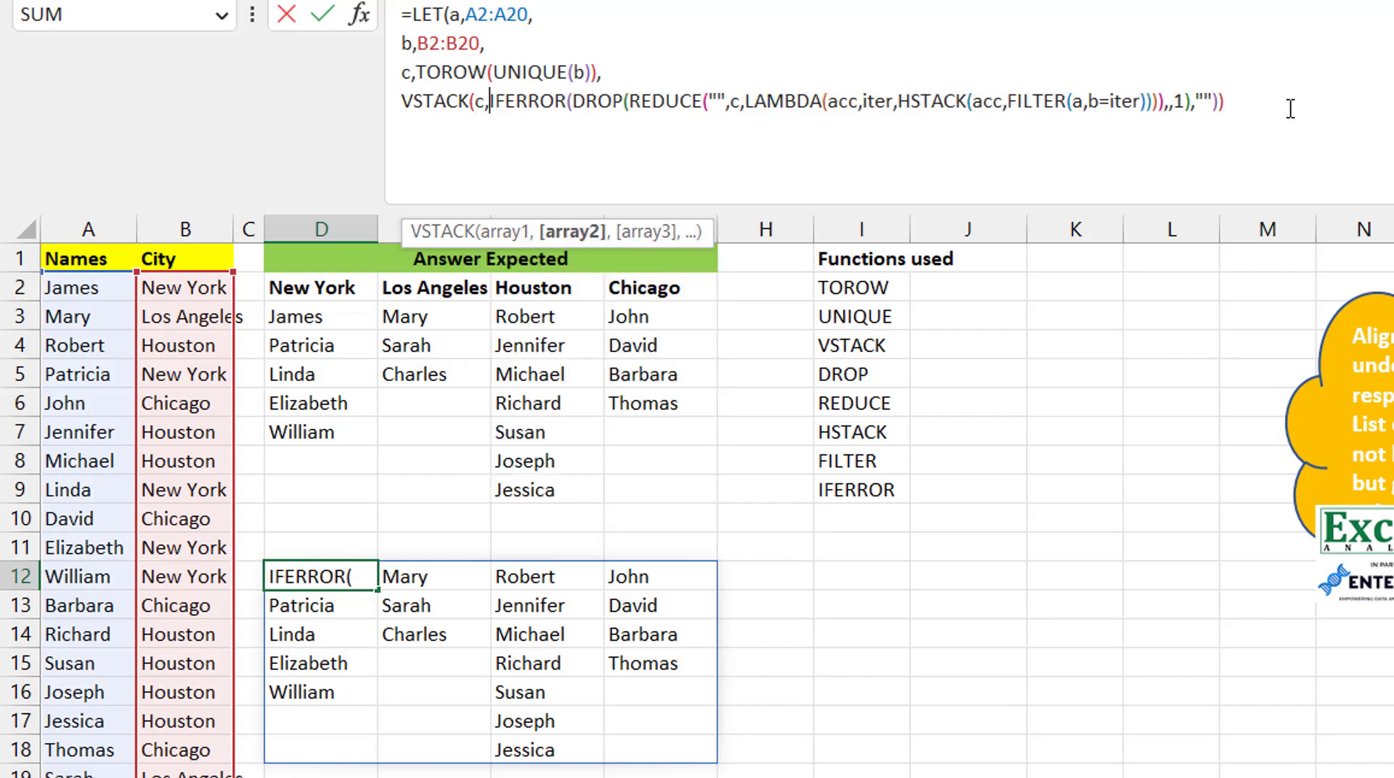
pyautogui.write(')')
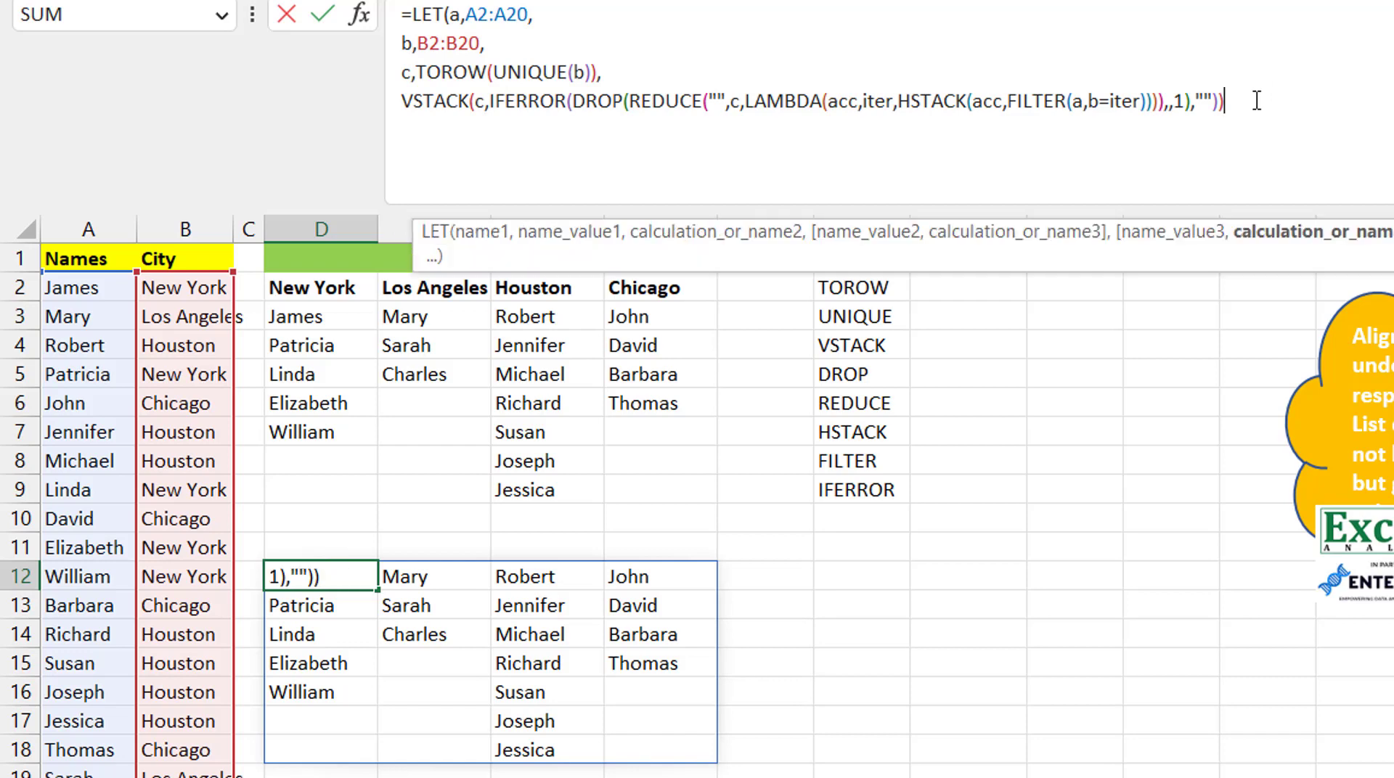
pyautogui.press('Return')
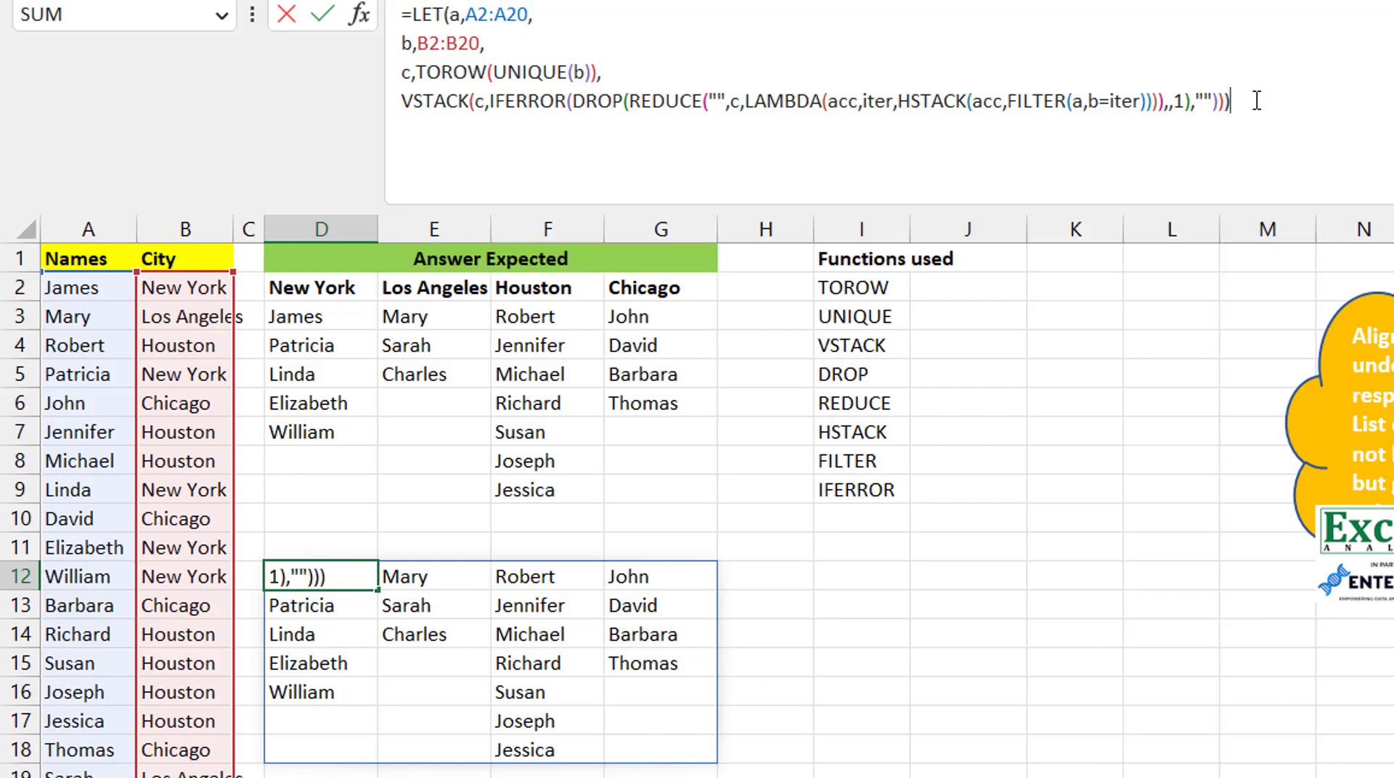
# - Make the city headers in D12:G12 bold
pyautogui.press('Up')
pyautogui.hotkey('shift', 'Right')
pyautogui.hotkey('shift', 'Right')
pyautogui.hotkey('shift', 'Right')
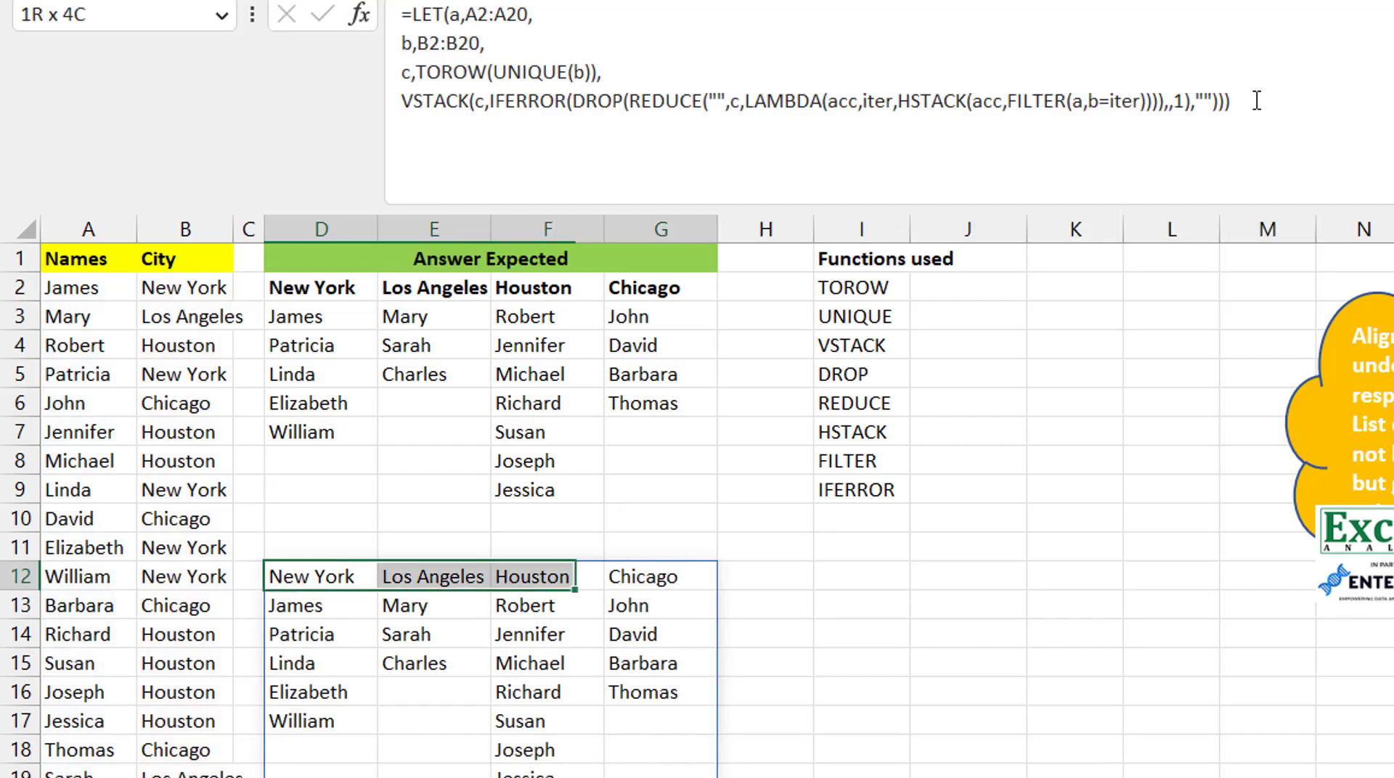
pyautogui.hotkey('ctrl', 'b')
# - Change the city in B7 to Lagos to test that the formula is dynamic
pyautogui.press('Left')
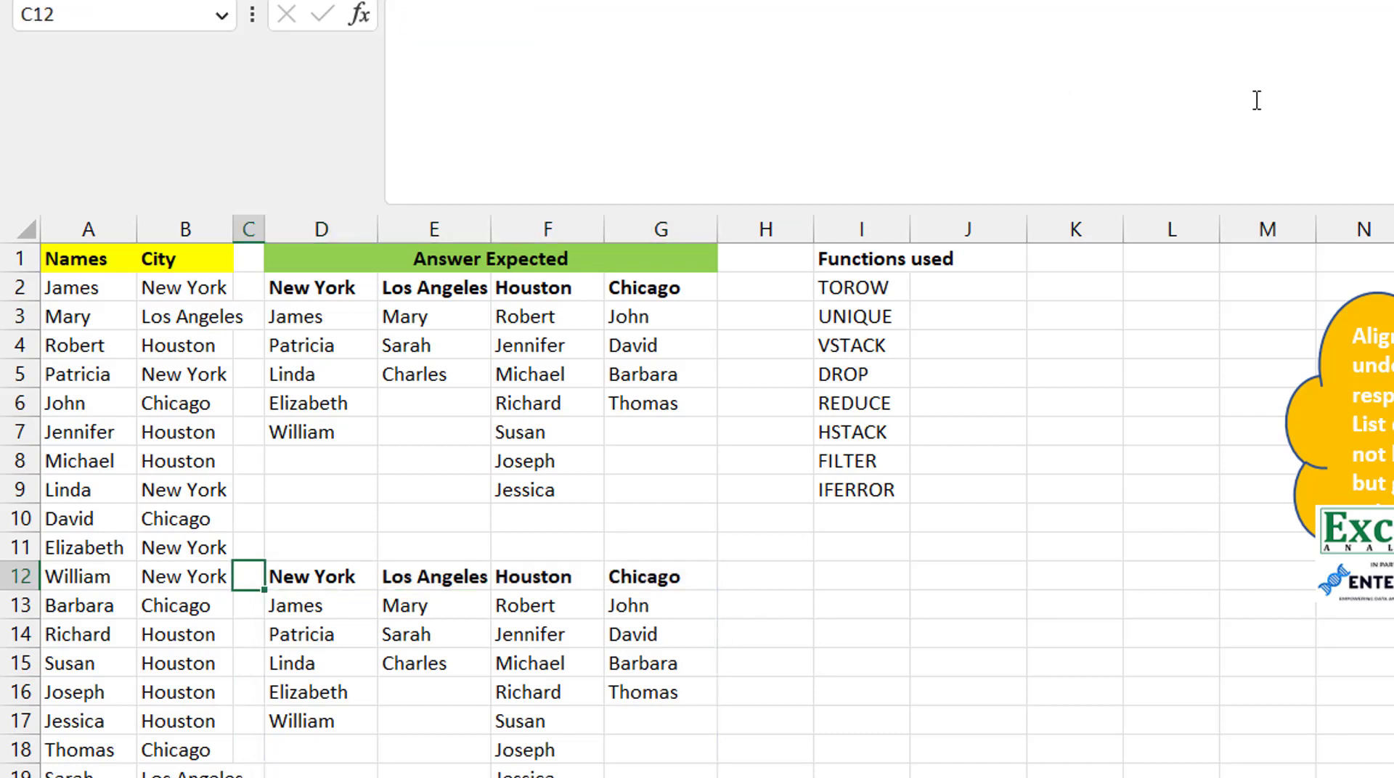
pyautogui.press('Left')
pyautogui.press('Up')
pyautogui.press('Up')
pyautogui.press('Up')
pyautogui.press('Up')
pyautogui.press('Up')
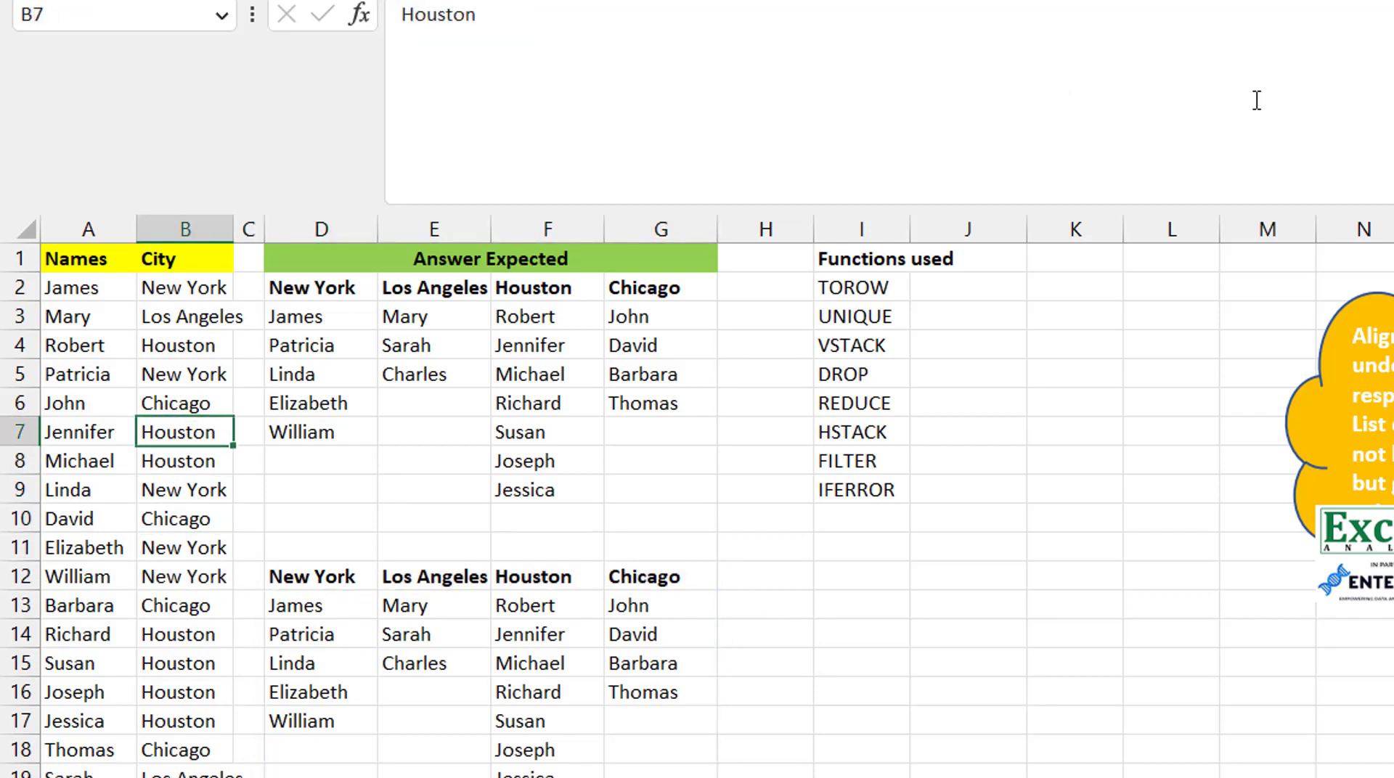
pyautogui.write('Lagos')
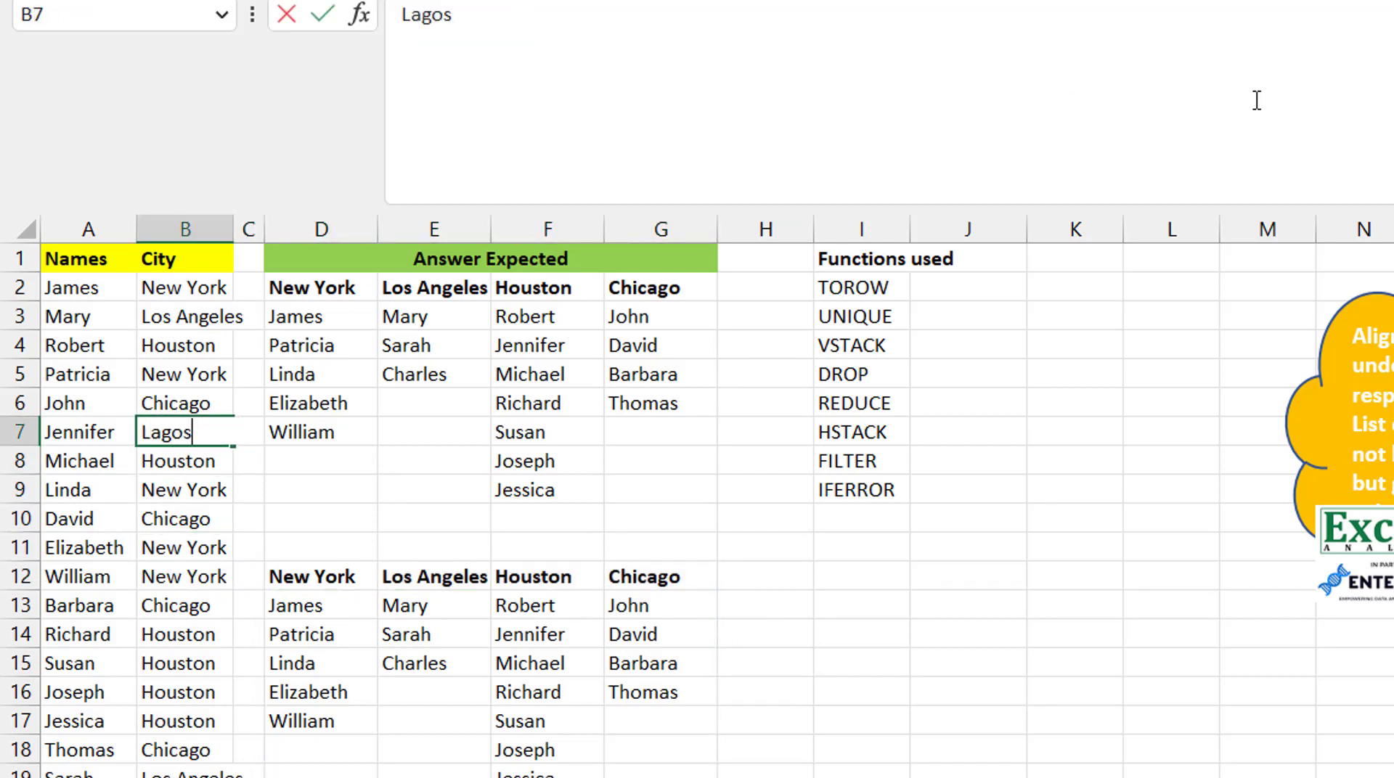
pyautogui.press('Return')
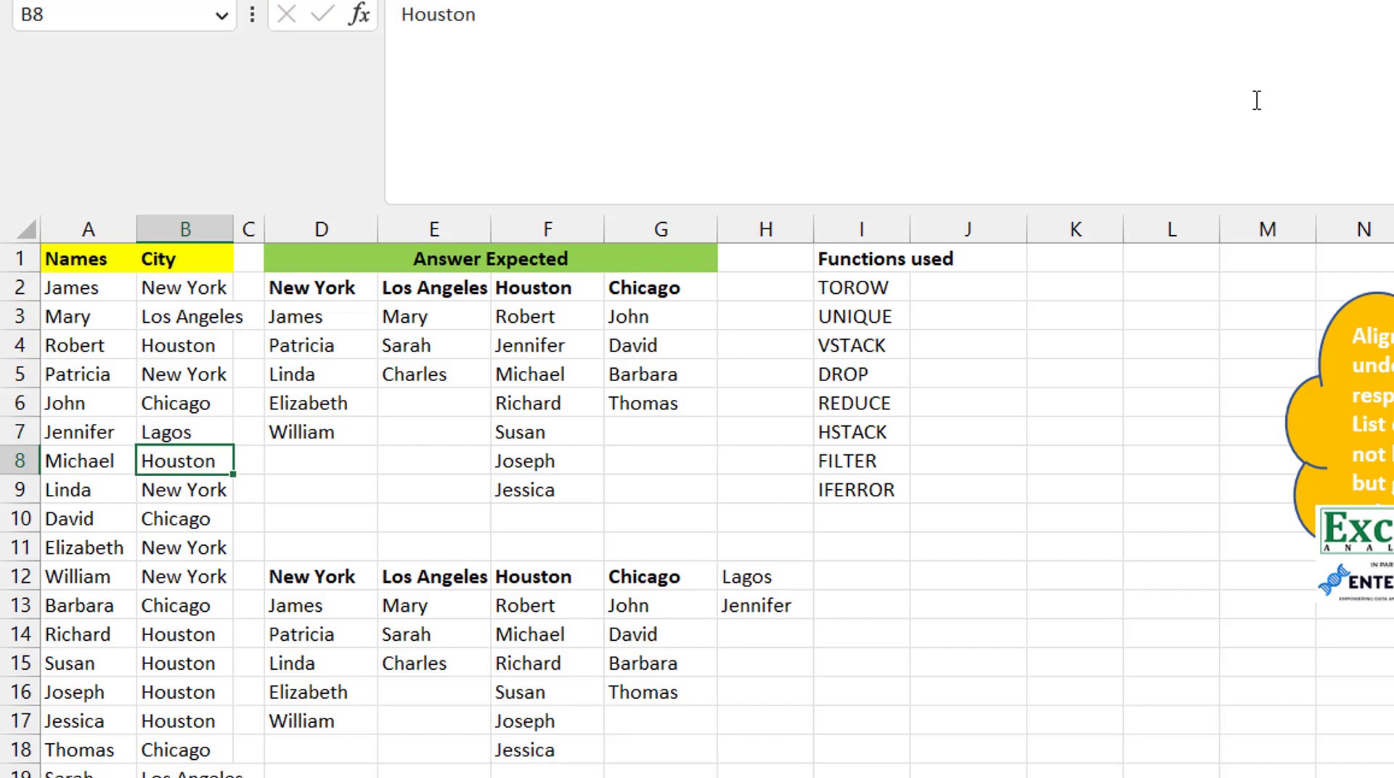
# - Undo the city change in B7 and return to cell D12
pyautogui.hotkey('ctrl', 'z')
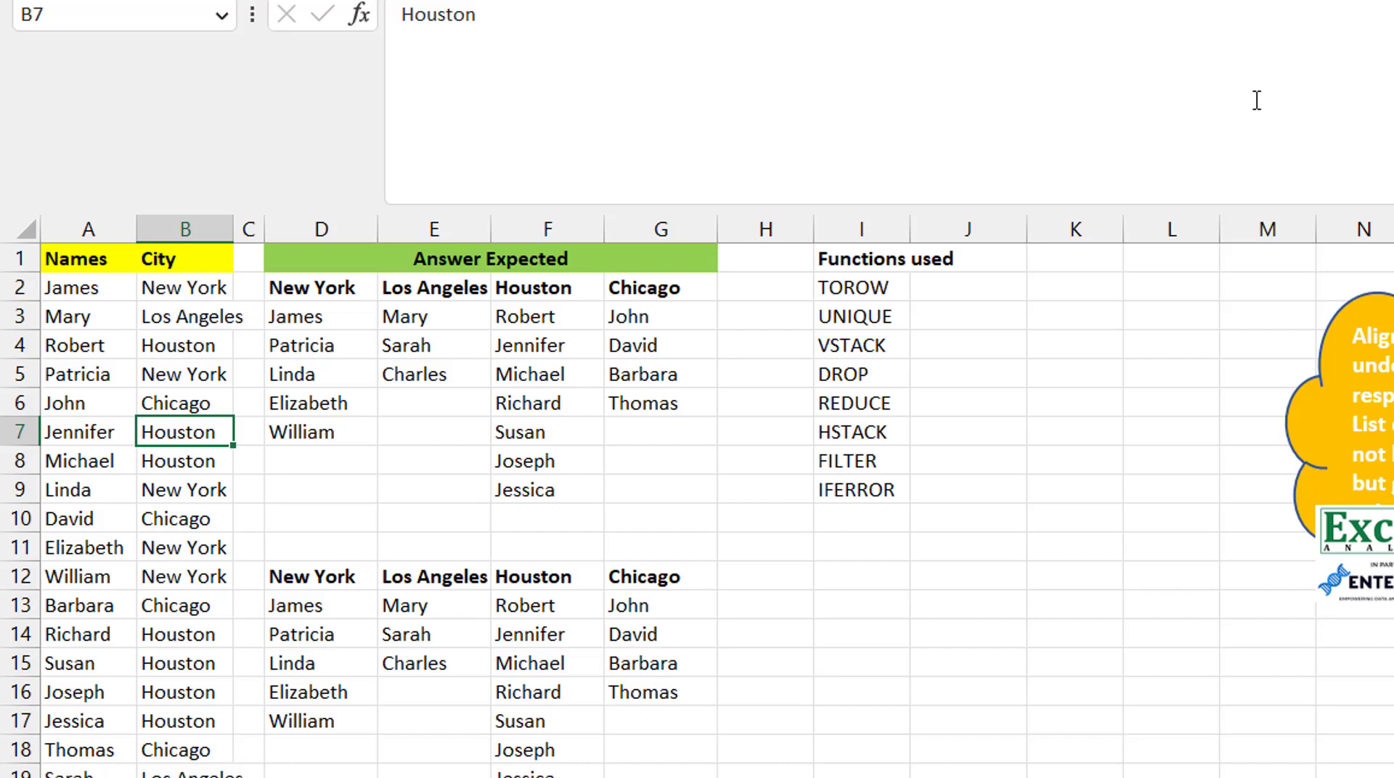
pyautogui.press('Down')
pyautogui.press('Down')
pyautogui.press('Down')
pyautogui.press('Down')
pyautogui.press('Down')
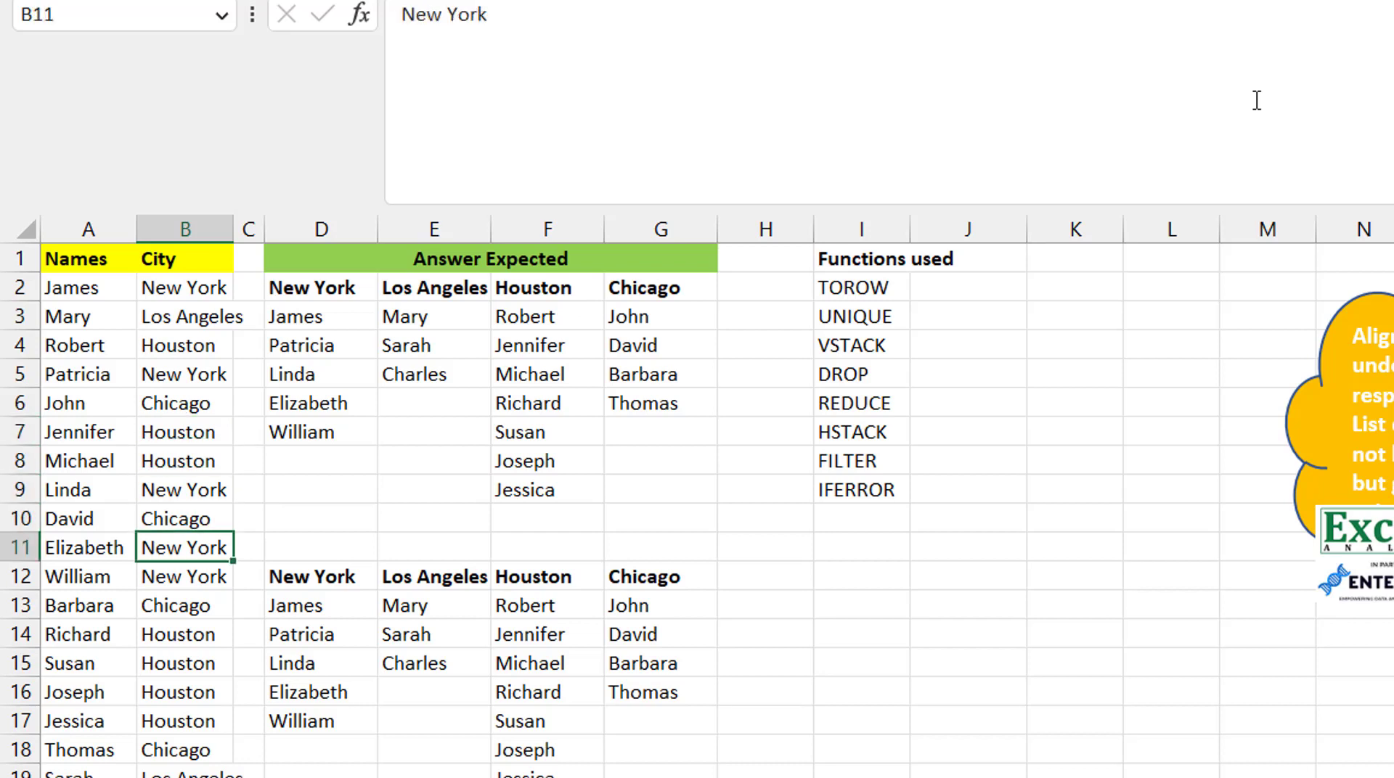
pyautogui.press('Right')
pyautogui.press('Right')
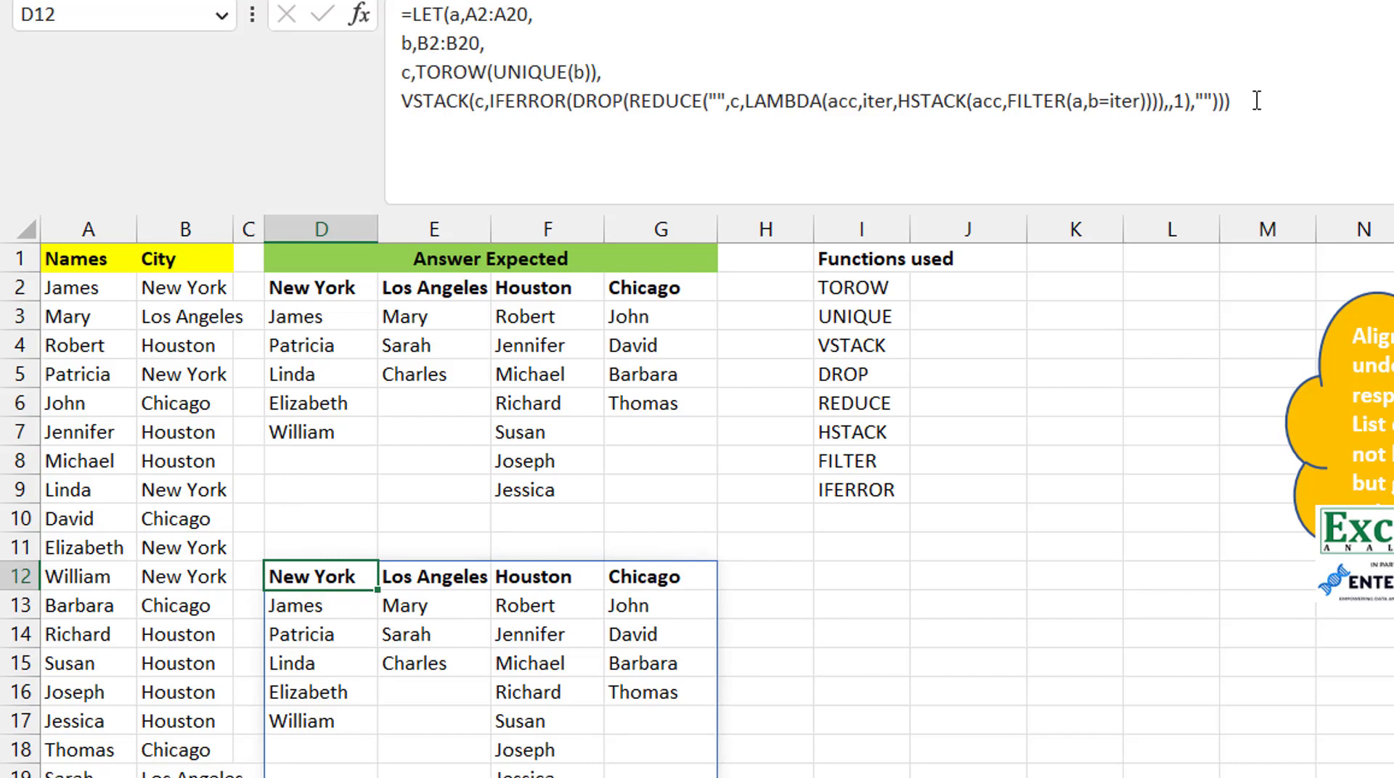